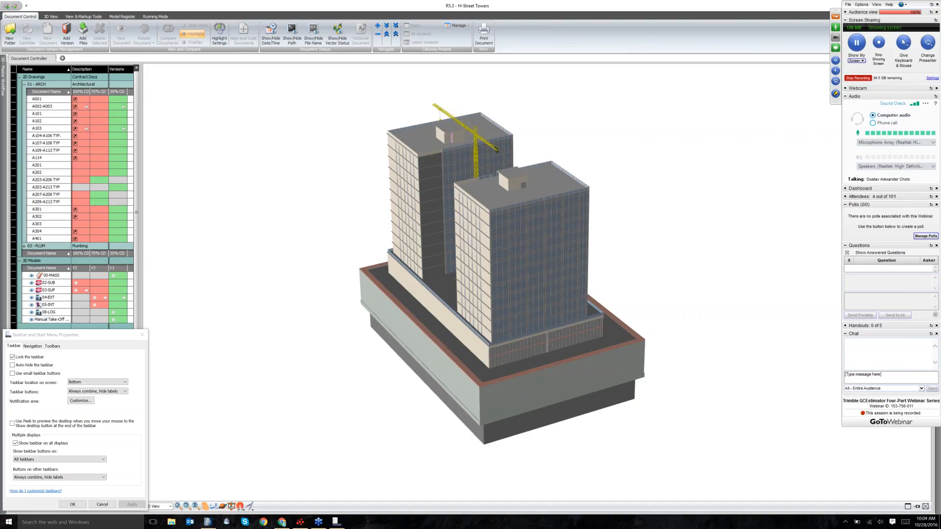
# Expand the GoToWebinar attendee list and close the Taskbar and Start Menu Properties dialog.
pyautogui.click(846, 197)
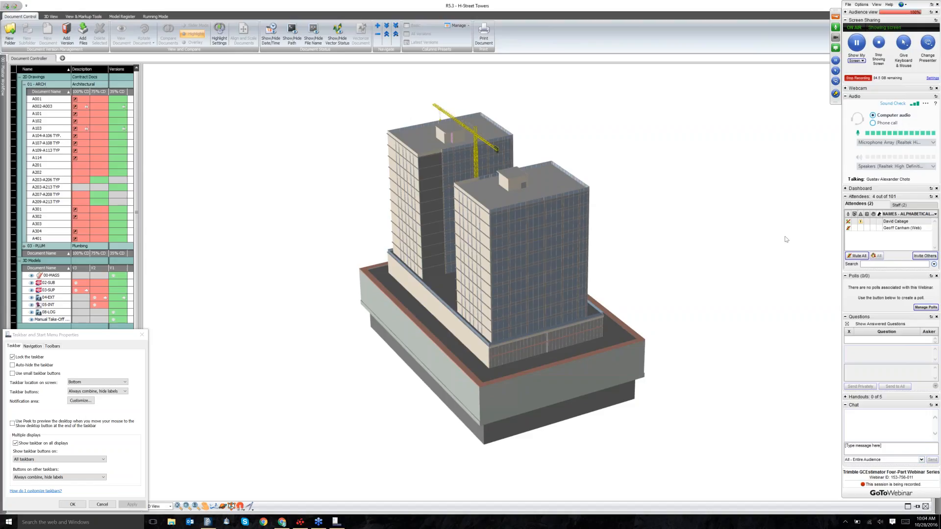
pyautogui.click(142, 335)
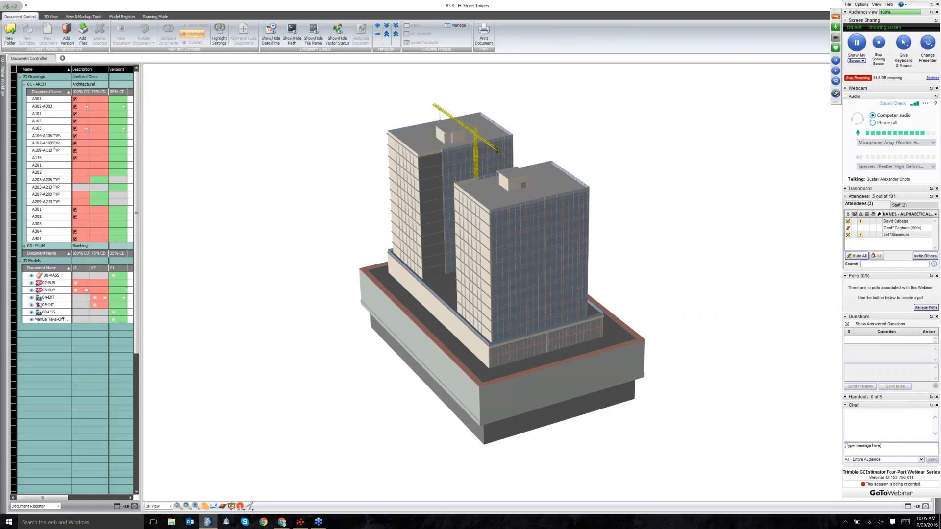
# Reveal the CD version cells for drawing A102 in the register.
pyautogui.moveTo(56, 124)
# Try A001's 75% and 100% CD versions, then settle on its 35% CD version.
pyautogui.click(112, 102)
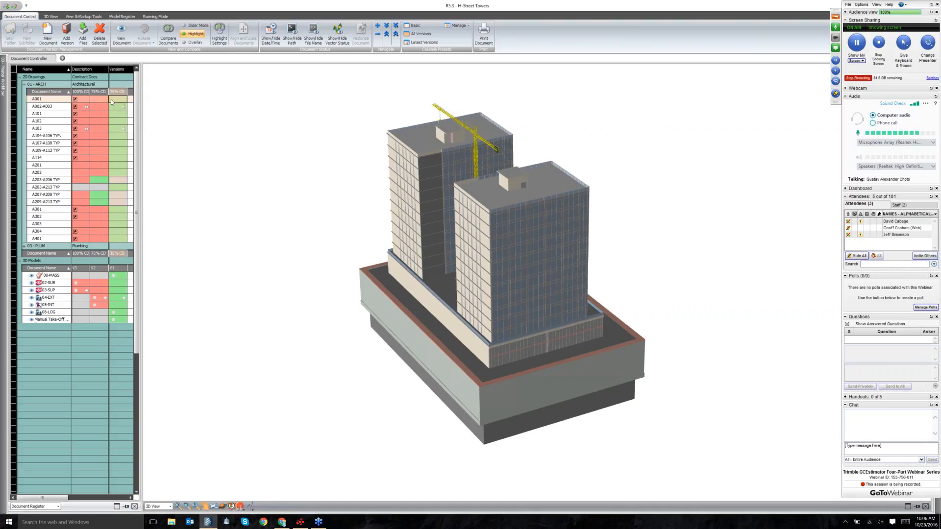
pyautogui.click(96, 99)
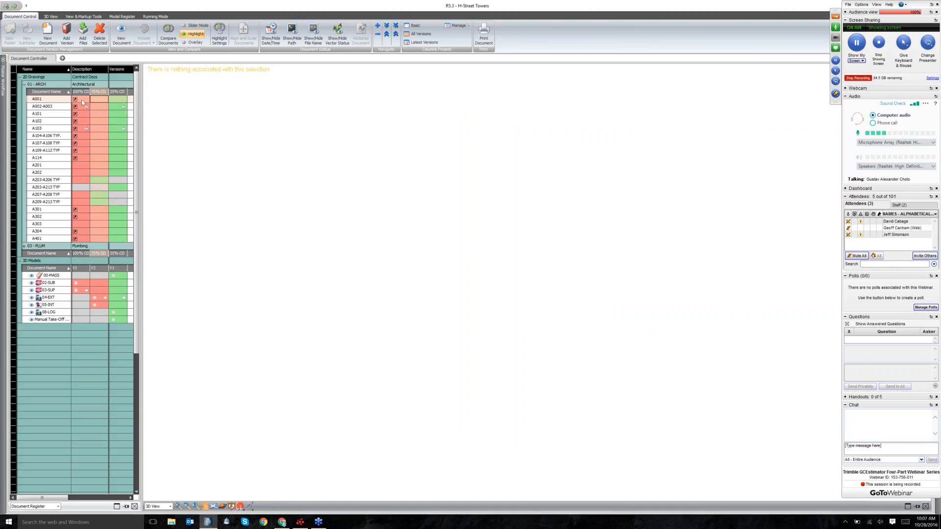
pyautogui.click(82, 108)
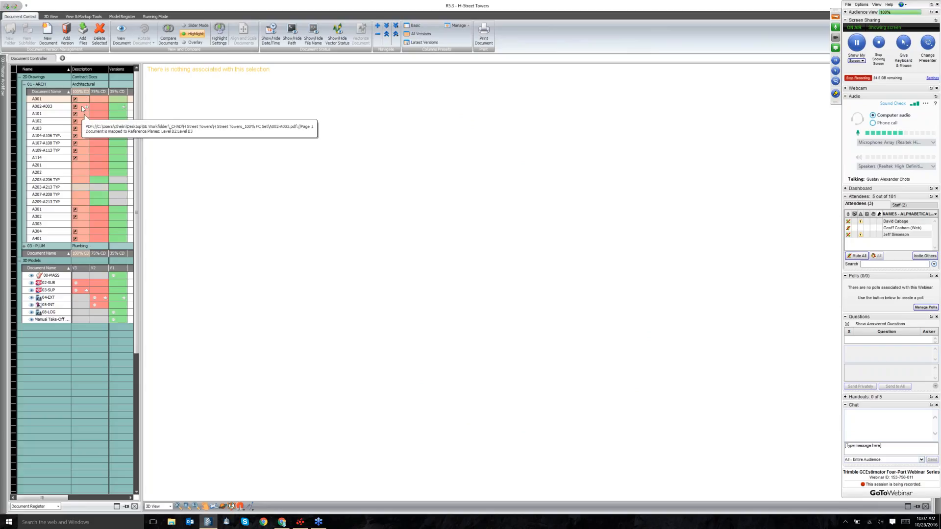
pyautogui.click(122, 180)
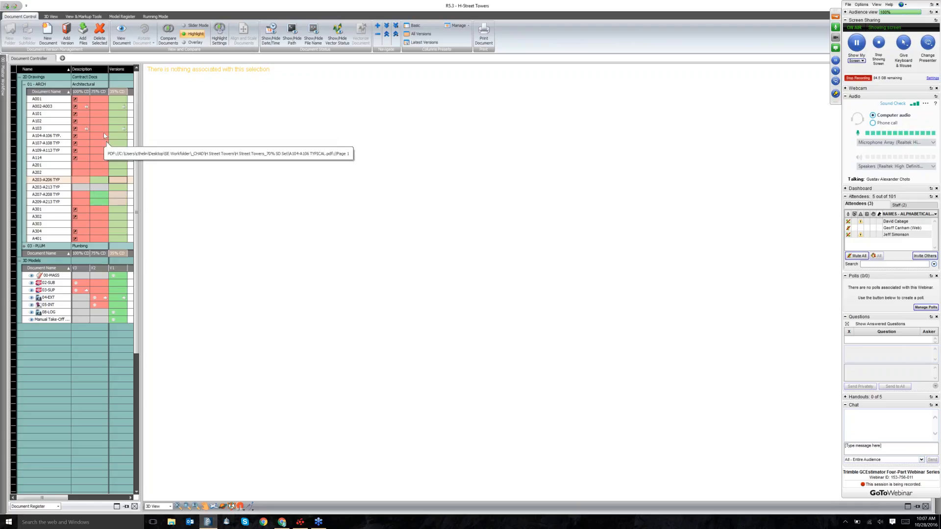
pyautogui.click(112, 99)
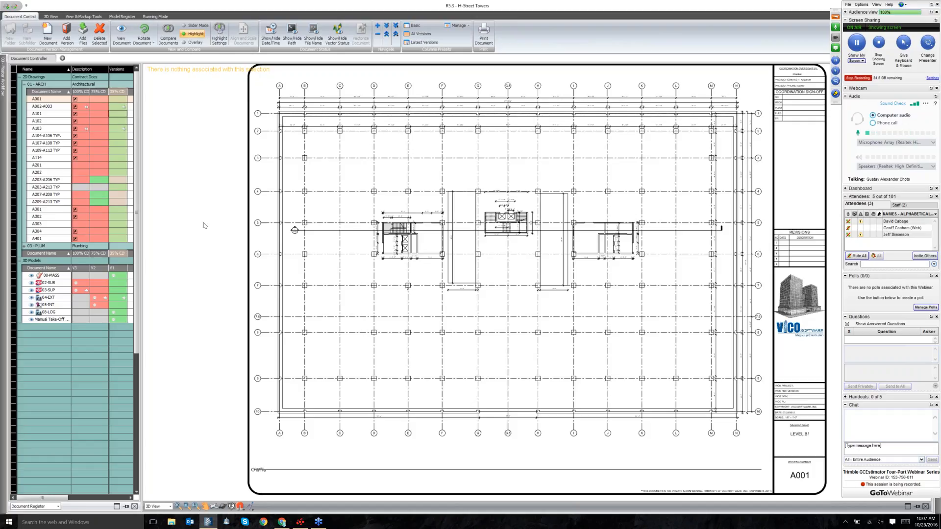
# Open A101, then view drawing A102 and its 35% CD version in the viewer.
pyautogui.doubleClick(118, 114)
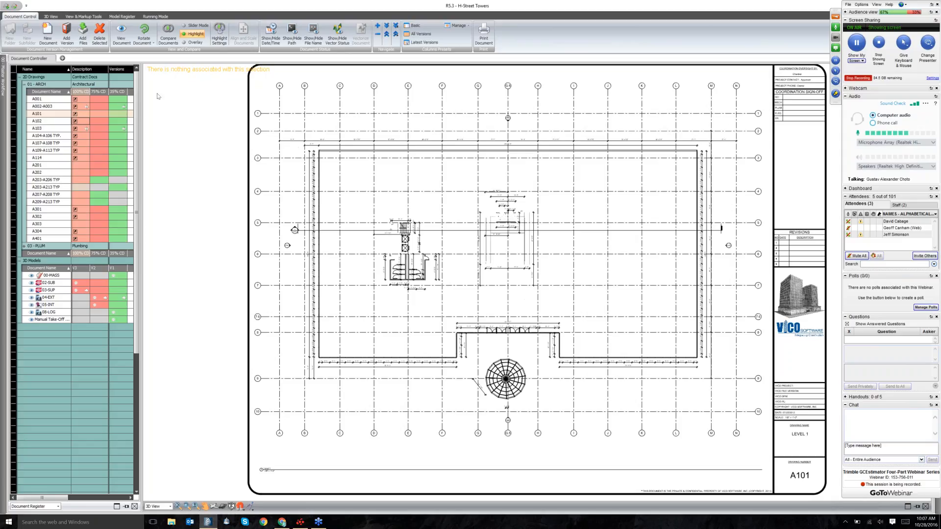
pyautogui.rightClick(79, 123)
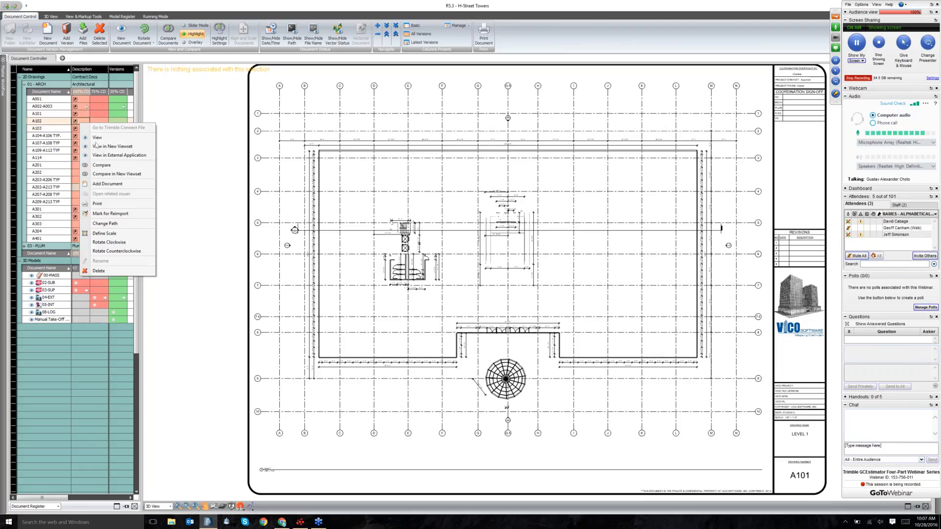
pyautogui.click(97, 138)
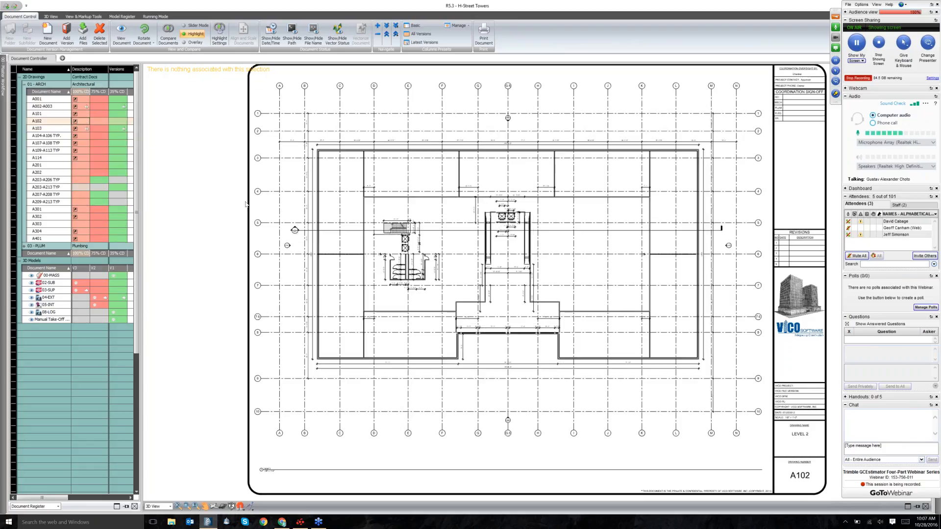
pyautogui.rightClick(118, 120)
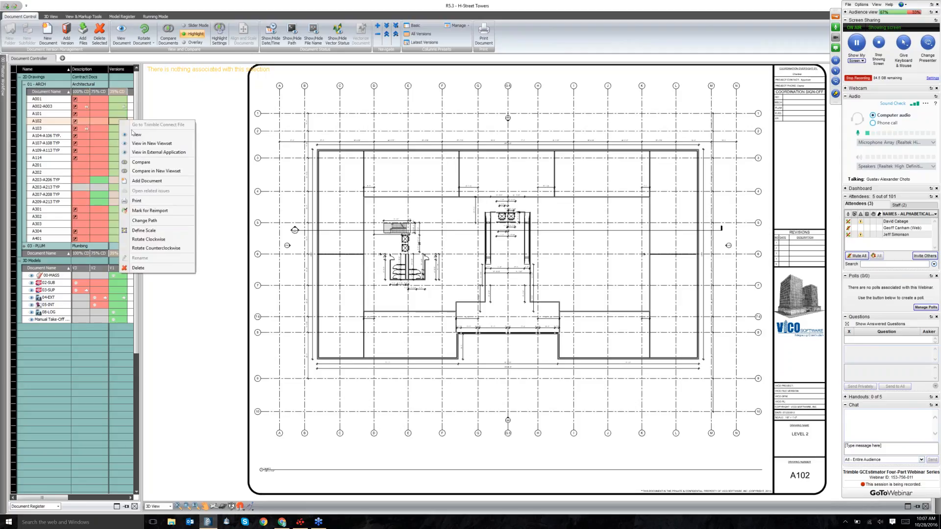
pyautogui.click(135, 135)
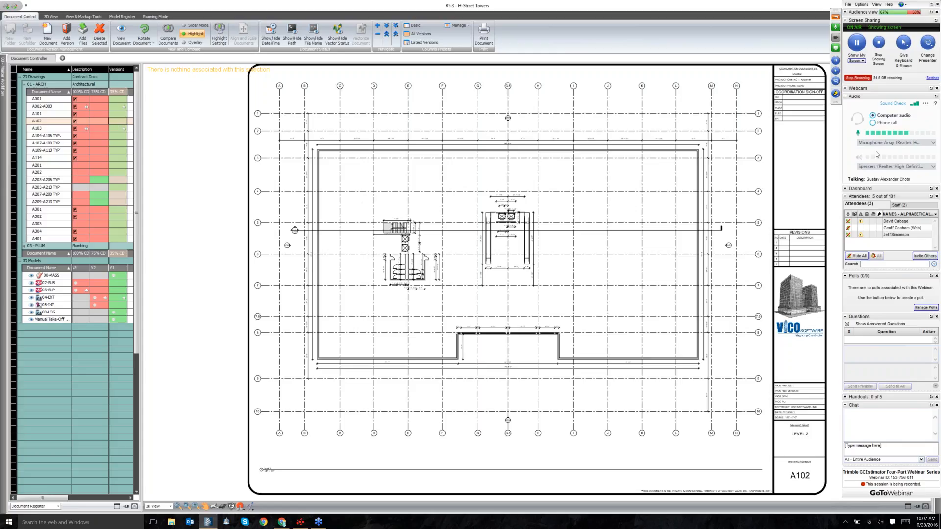
# Review speaker and microphone devices, switch webinar audio to Phone call, and dismiss the prompt.
pyautogui.click(876, 167)
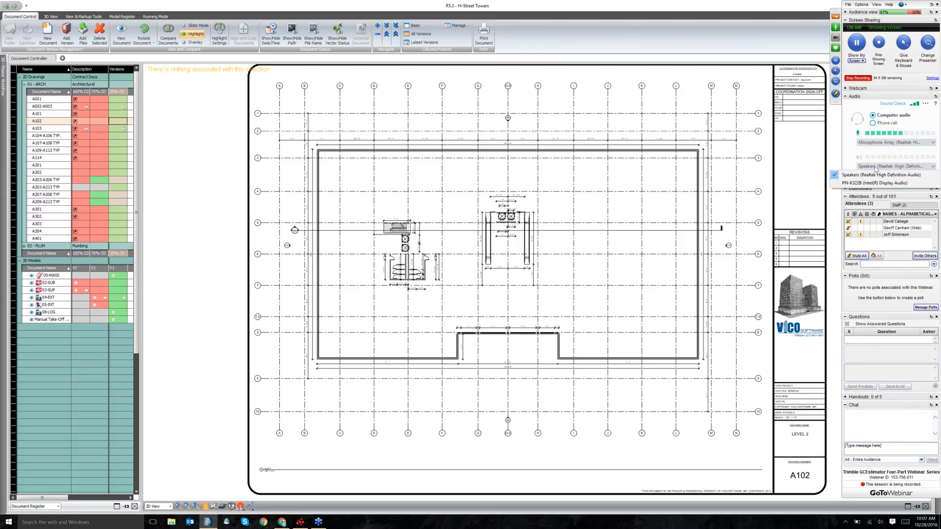
pyautogui.click(876, 168)
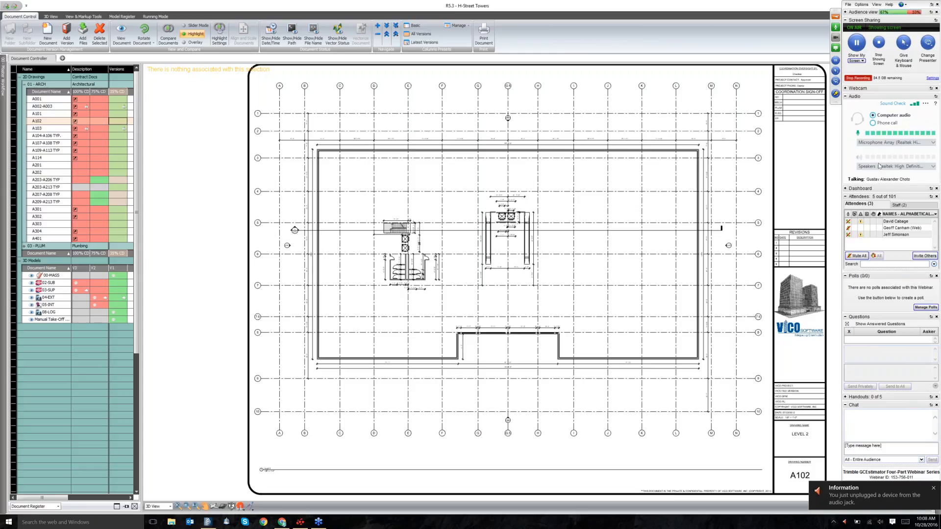
pyautogui.click(865, 165)
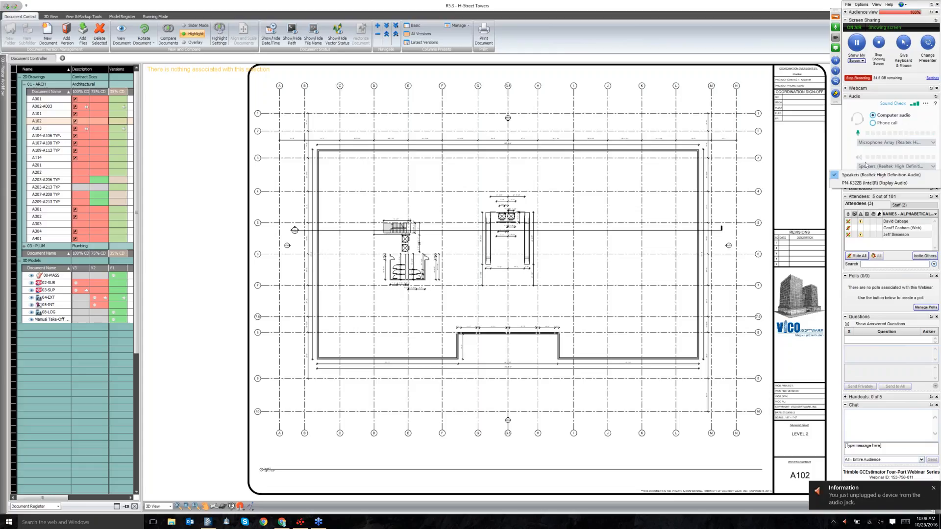
pyautogui.click(861, 153)
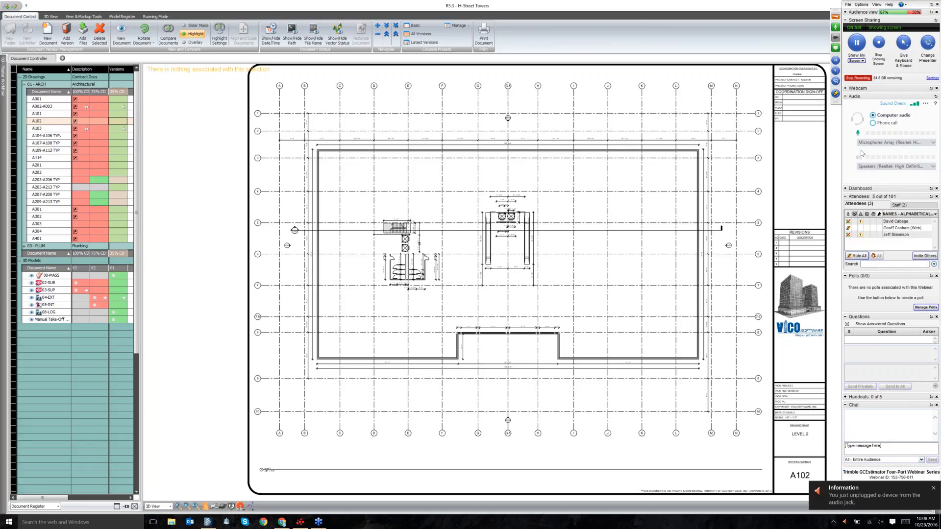
pyautogui.click(870, 143)
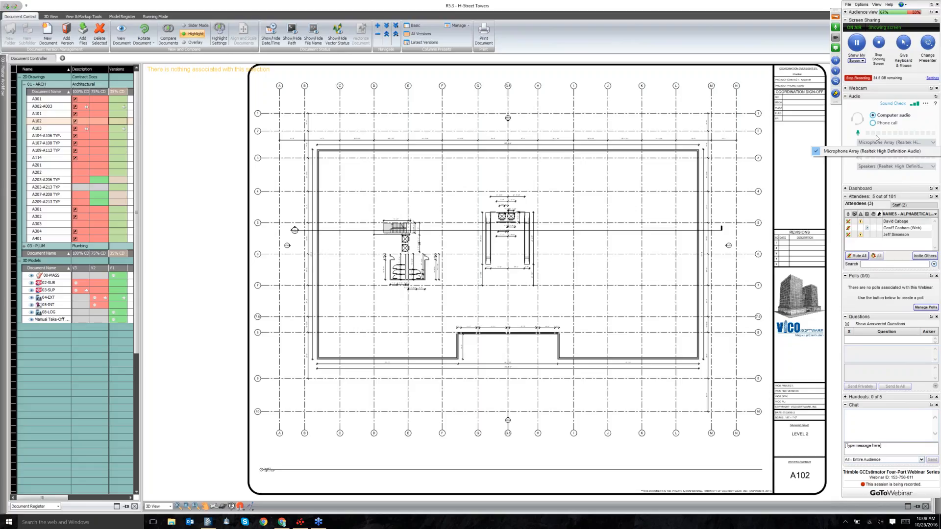
pyautogui.click(873, 123)
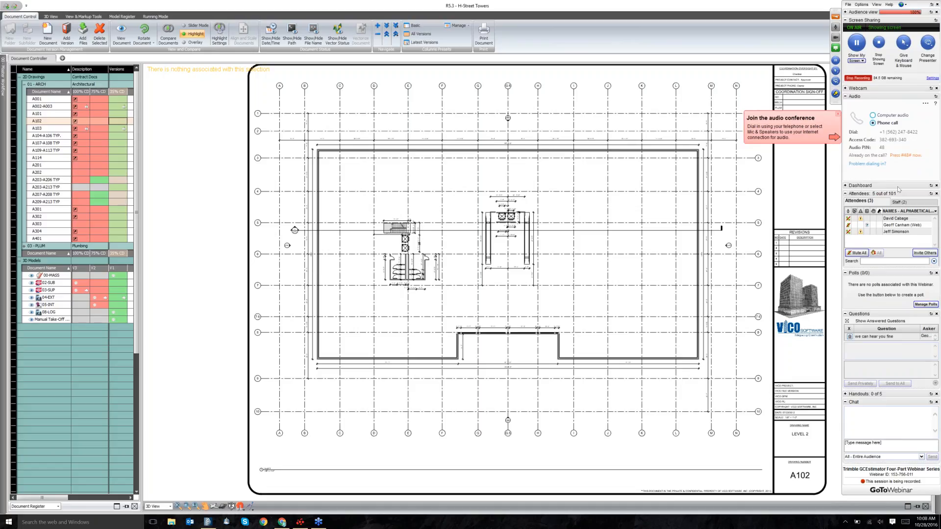
pyautogui.click(838, 115)
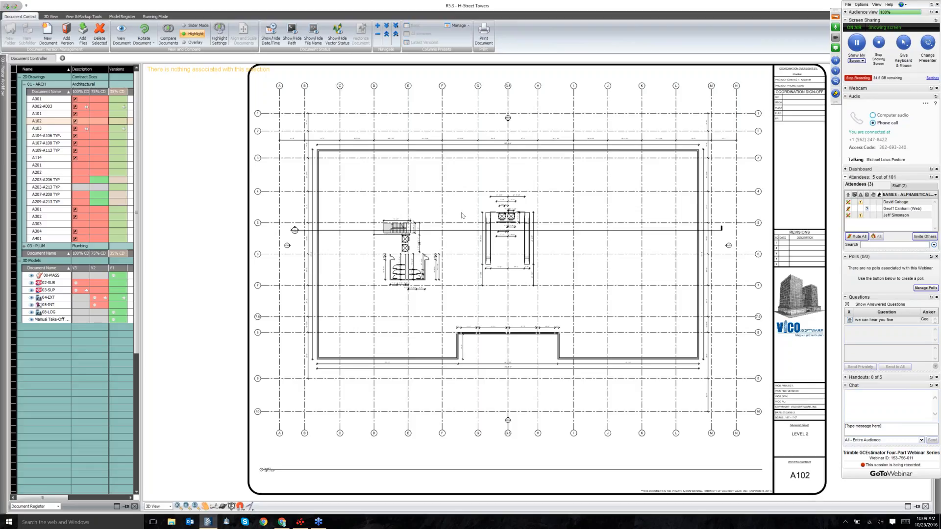
# Zoom into the A102 Level 2 plan and toggle between its 100% and 35% CD versions.
pyautogui.scroll(2, 462, 216)
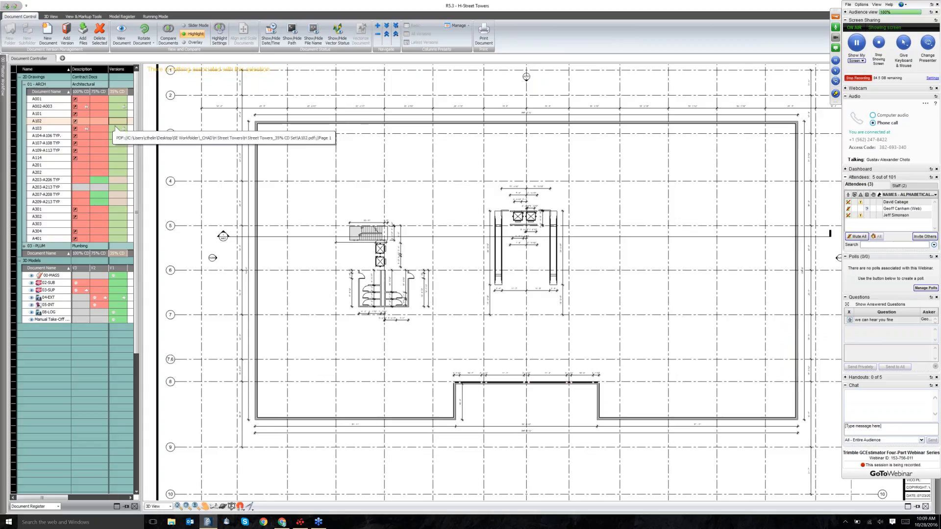
pyautogui.click(79, 124)
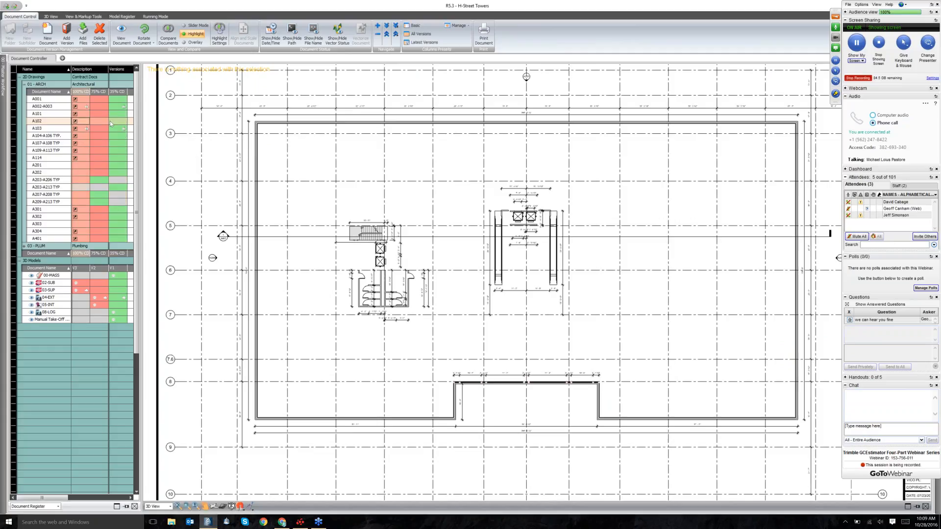
pyautogui.click(110, 123)
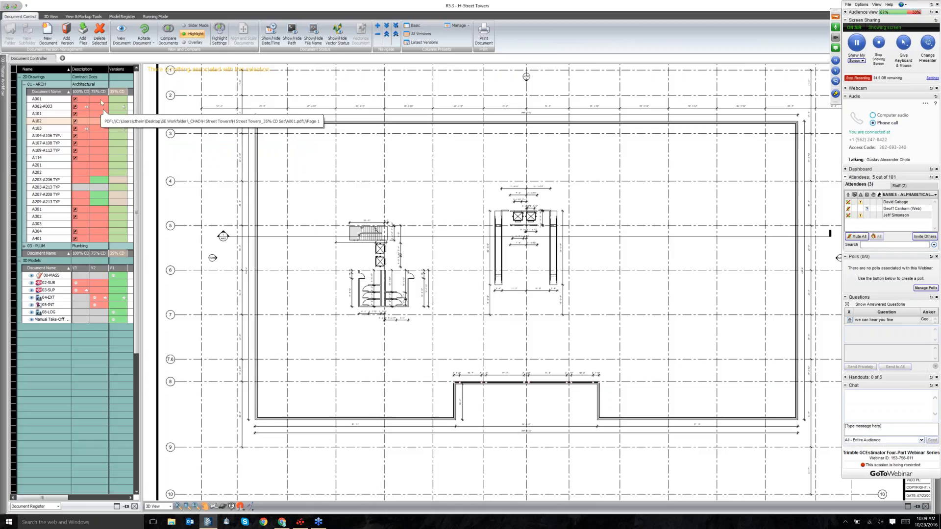
# Select drawing A001, then the 02-SUB model under 3D Models.
pyautogui.click(101, 99)
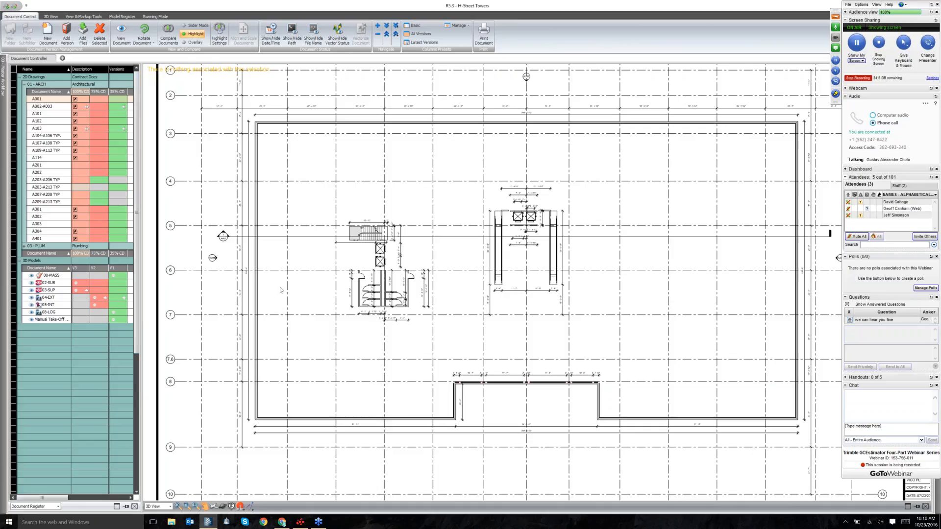
pyautogui.click(80, 282)
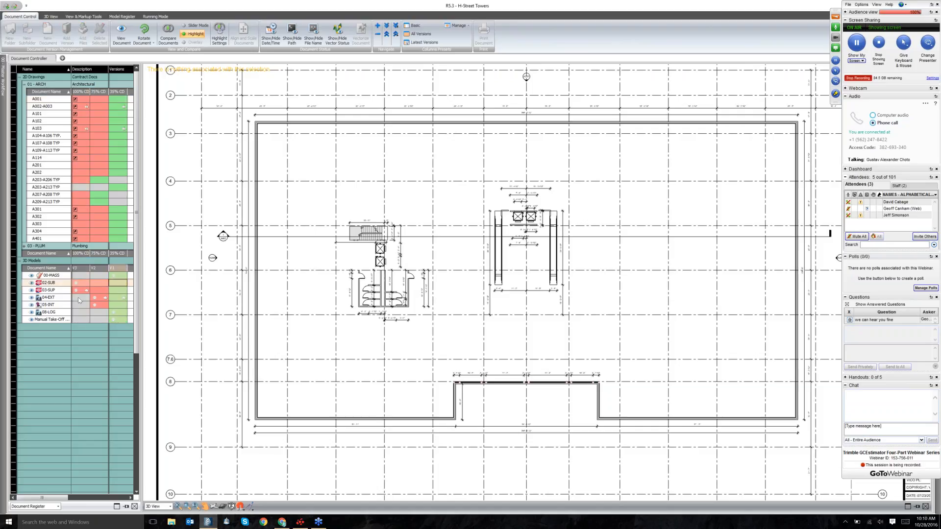
# Drag the 03-SUP V1 model version into the view area, clearing the floor plan.
pyautogui.click(116, 290)
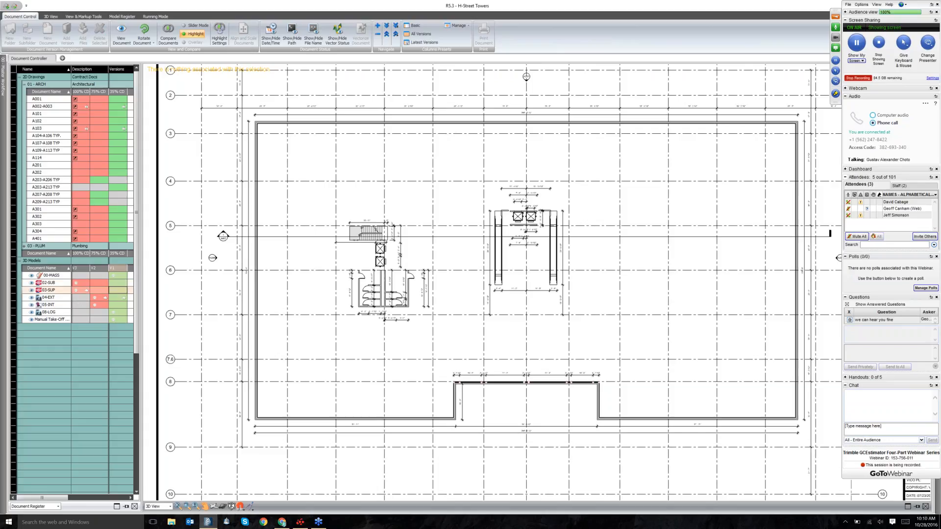
pyautogui.moveTo(116, 290); pyautogui.dragTo(255, 300)
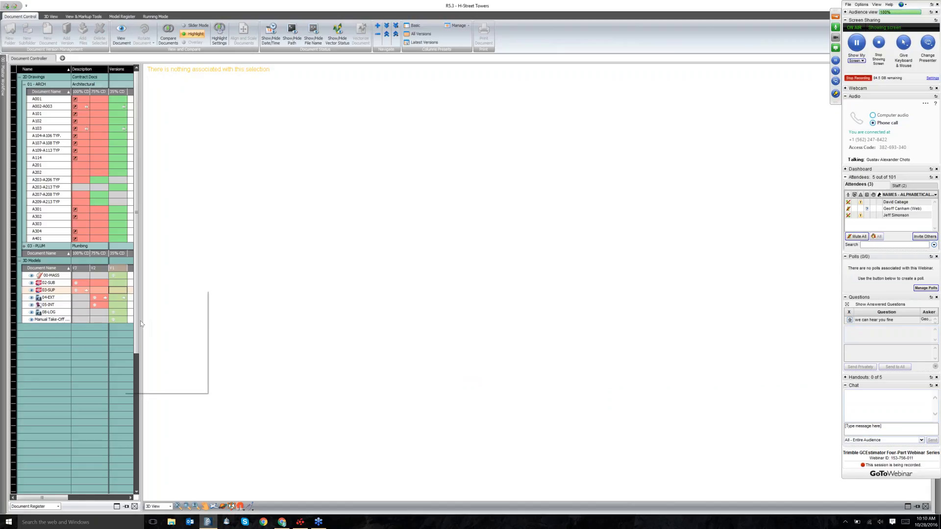
# Load the 03-SUP superstructure model into the 3D view with its View action.
pyautogui.click(133, 341)
pyautogui.click(233, 506)
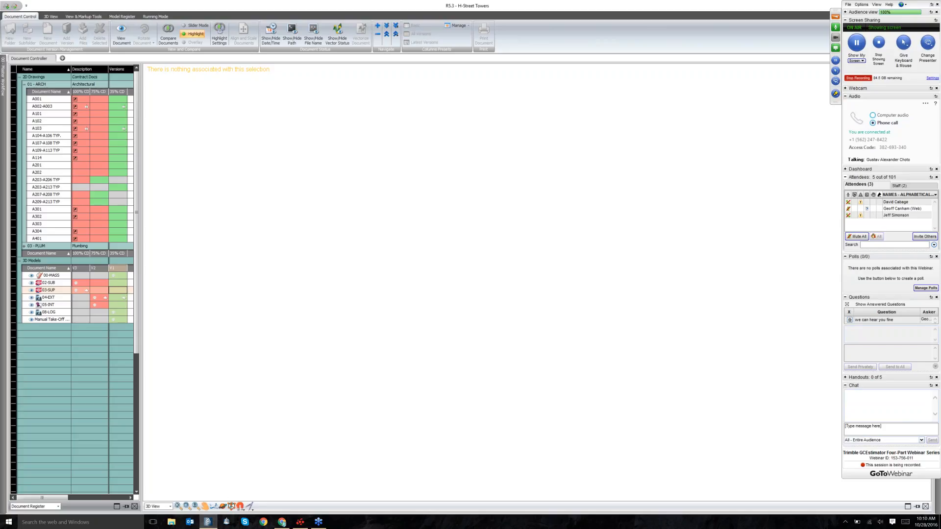
pyautogui.rightClick(82, 290)
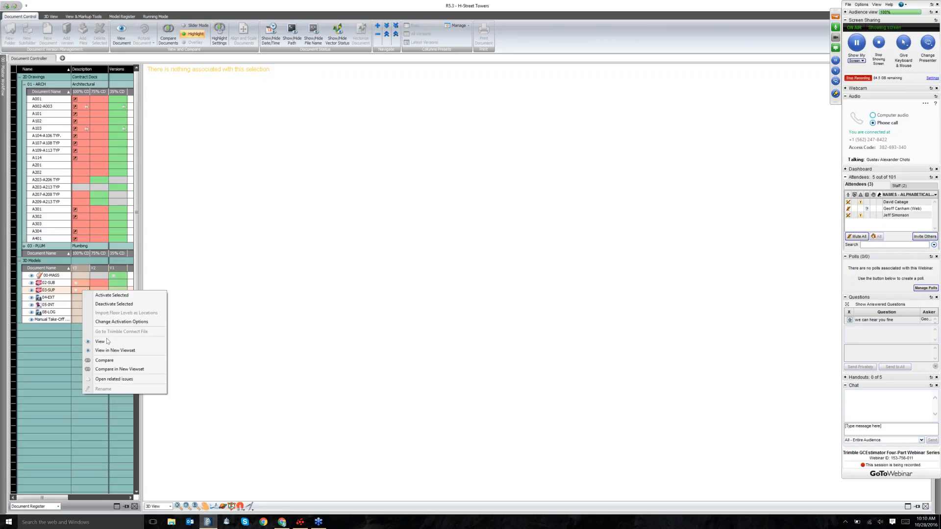
pyautogui.click(101, 341)
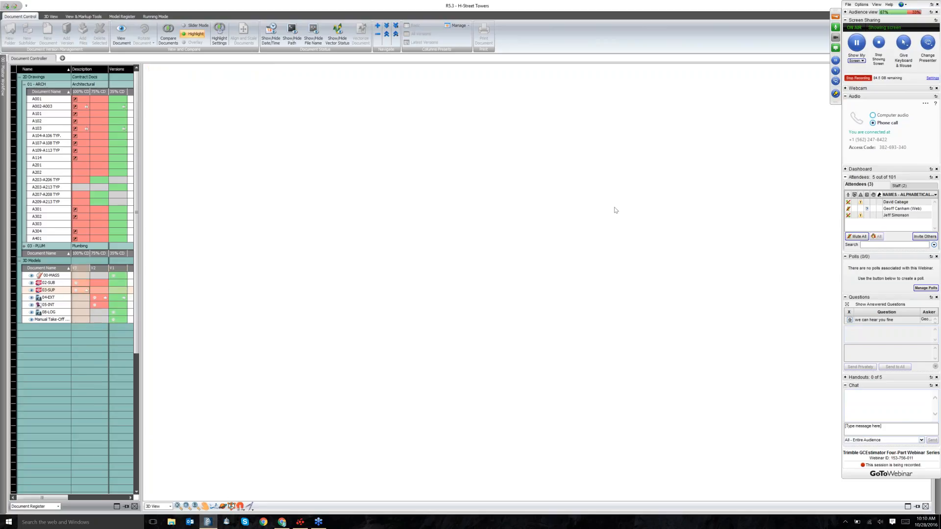
# Orbit to an isometric view of the towers and view the 02-SUB substructure model.
pyautogui.scroll(2, 550, 261)
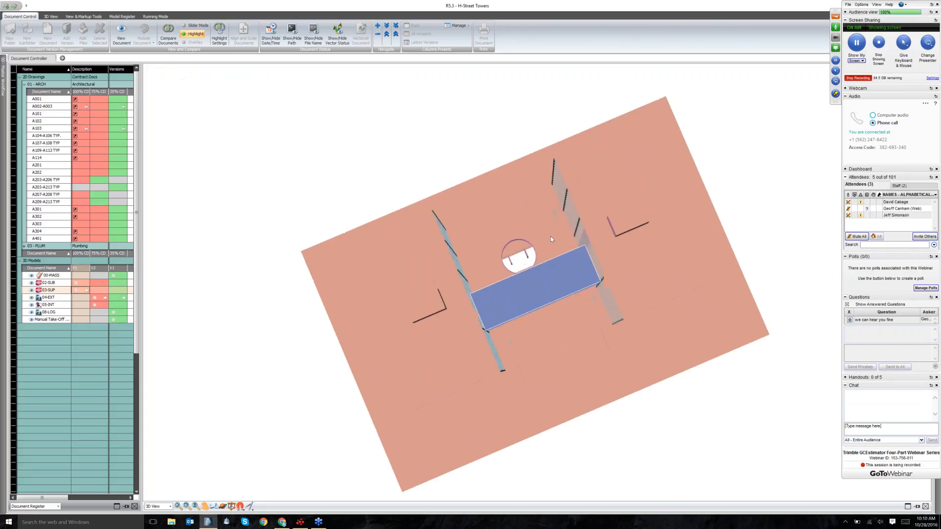
pyautogui.moveTo(551, 237); pyautogui.dragTo(206, 274)
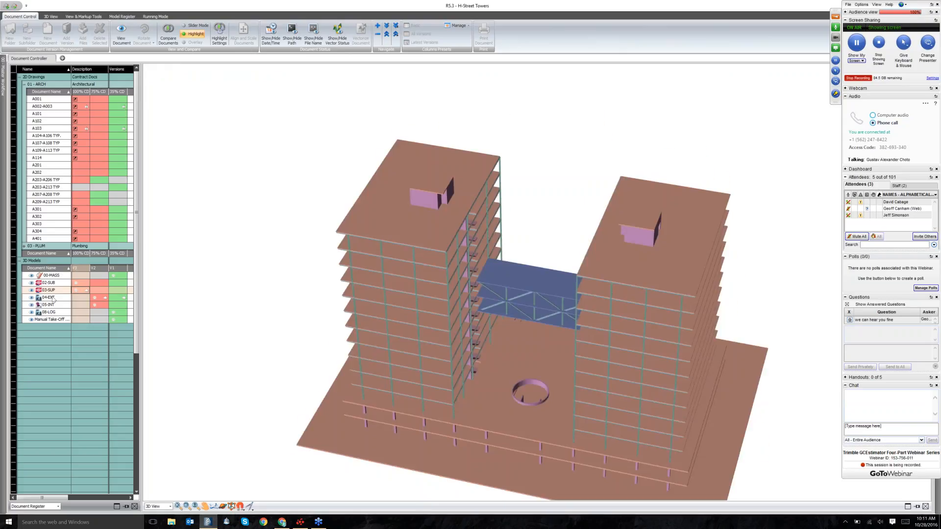
pyautogui.rightClick(81, 284)
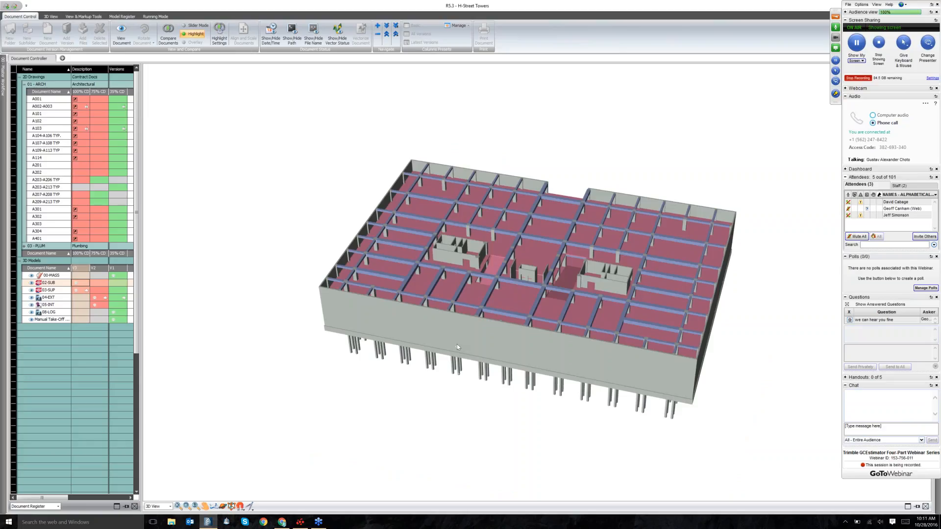
# Orbit the 3D view to see the 02-SUB substructure slab from a new angle.
pyautogui.moveTo(457, 345); pyautogui.dragTo(826, 461)
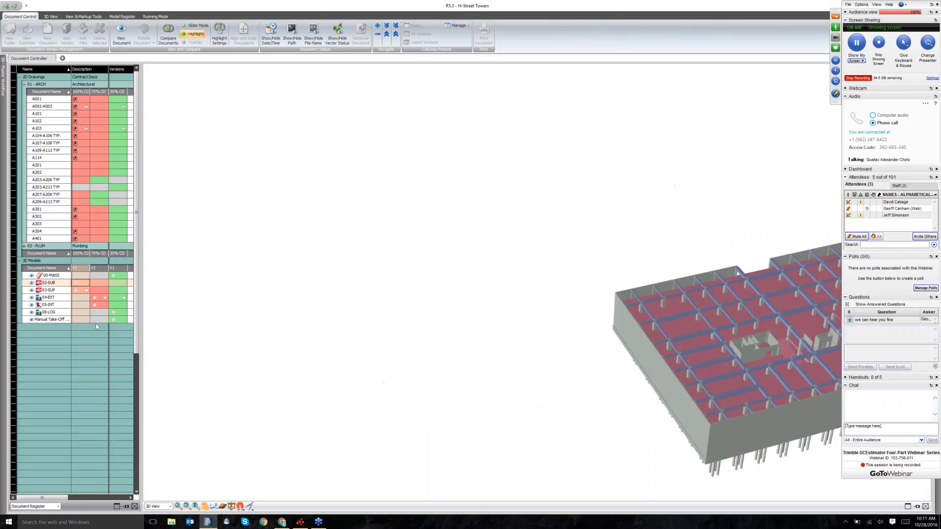
# View the 04-EXT V2 exterior model and orbit around its glass towers and skybridge.
pyautogui.rightClick(78, 300)
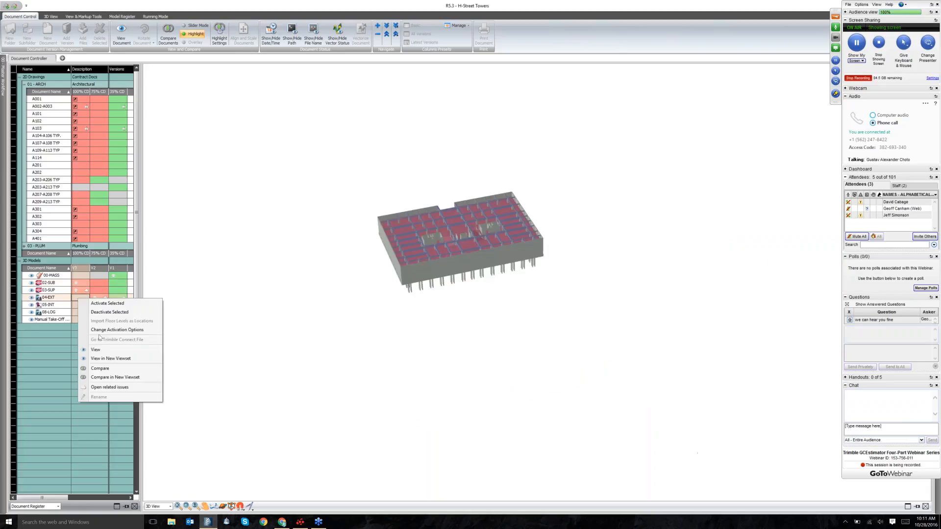
pyautogui.click(96, 350)
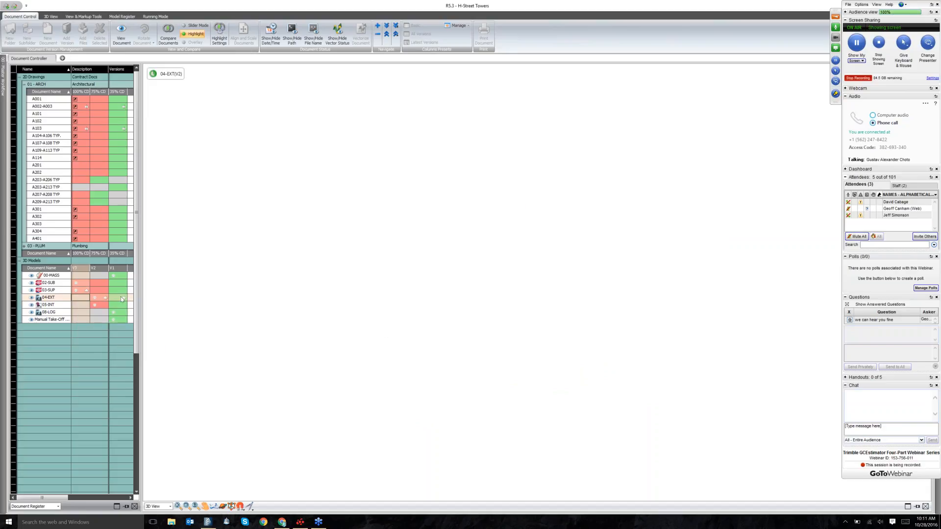
pyautogui.rightClick(97, 300)
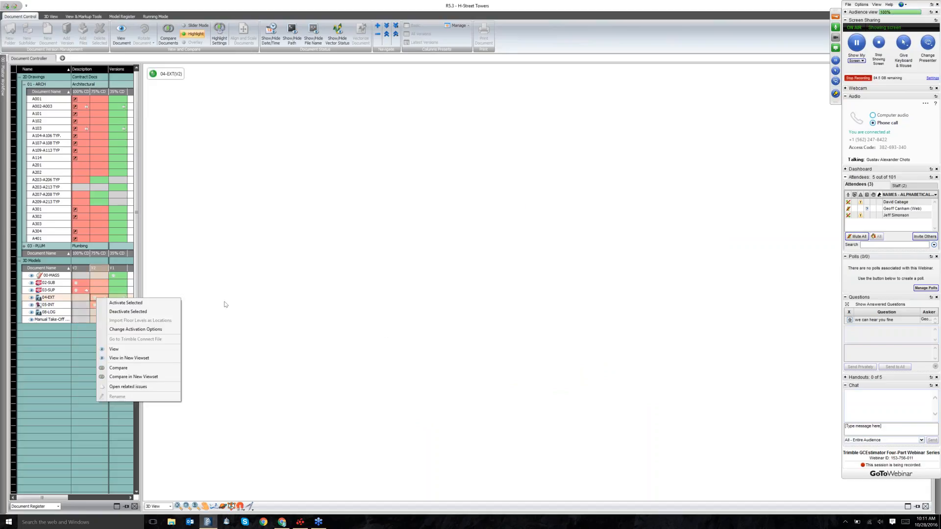
pyautogui.click(332, 232)
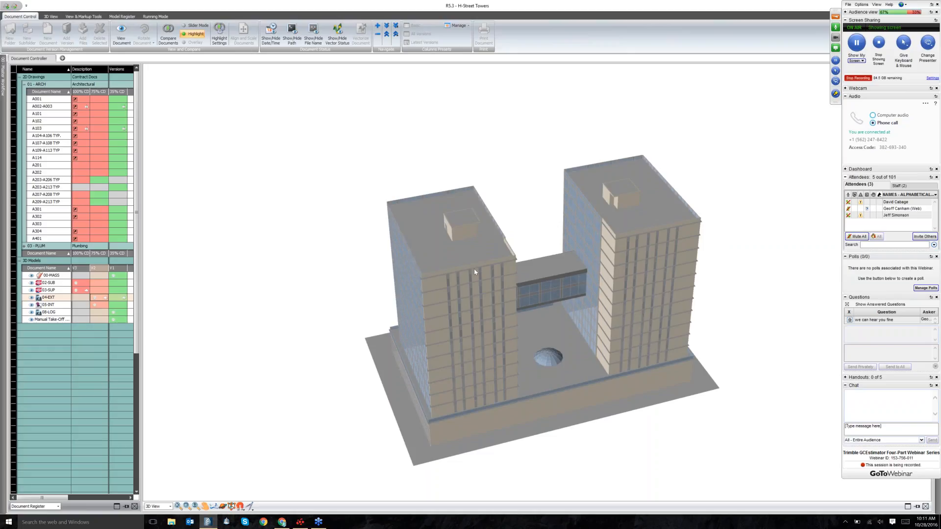
pyautogui.moveTo(475, 268); pyautogui.dragTo(324, 226)
pyautogui.moveTo(522, 269); pyautogui.dragTo(521, 269)
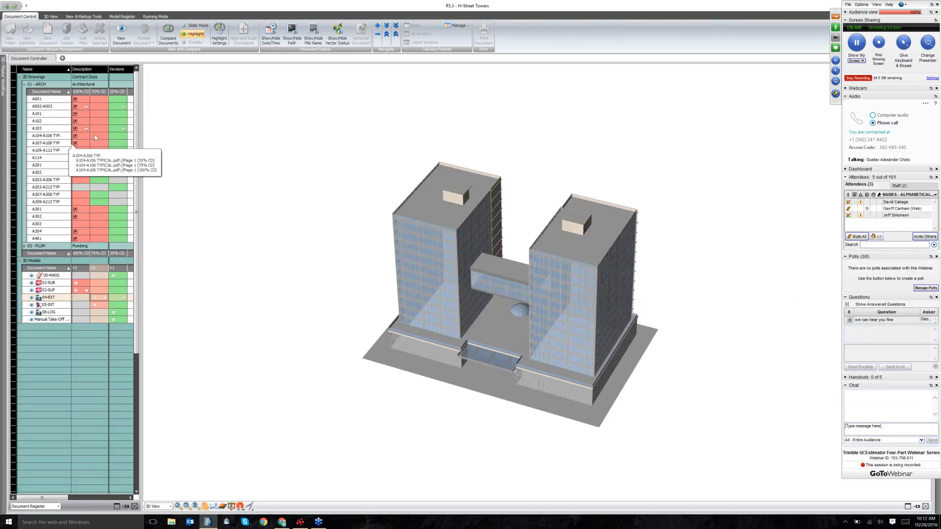
# View sheet A104-A106 TYP and select both its 35% CD and 100% CD versions.
pyautogui.click(112, 136)
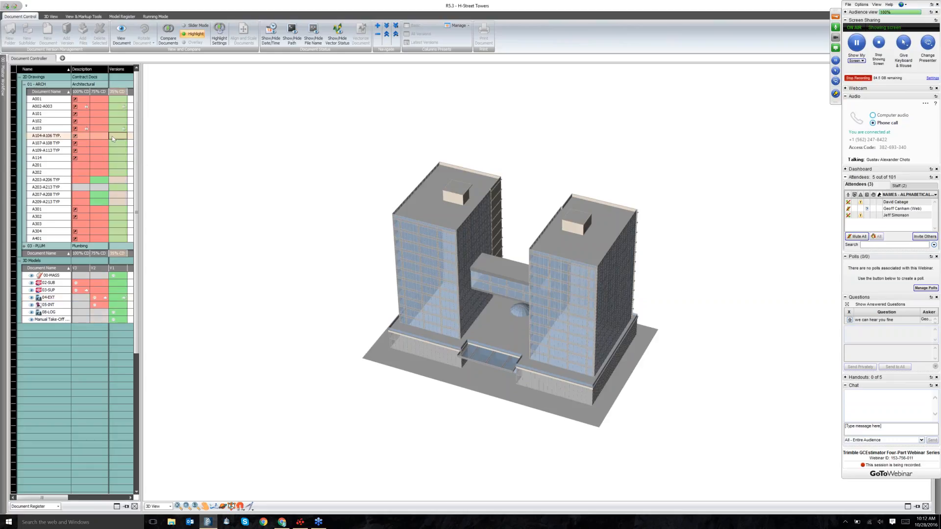
pyautogui.rightClick(112, 137)
pyautogui.click(123, 151)
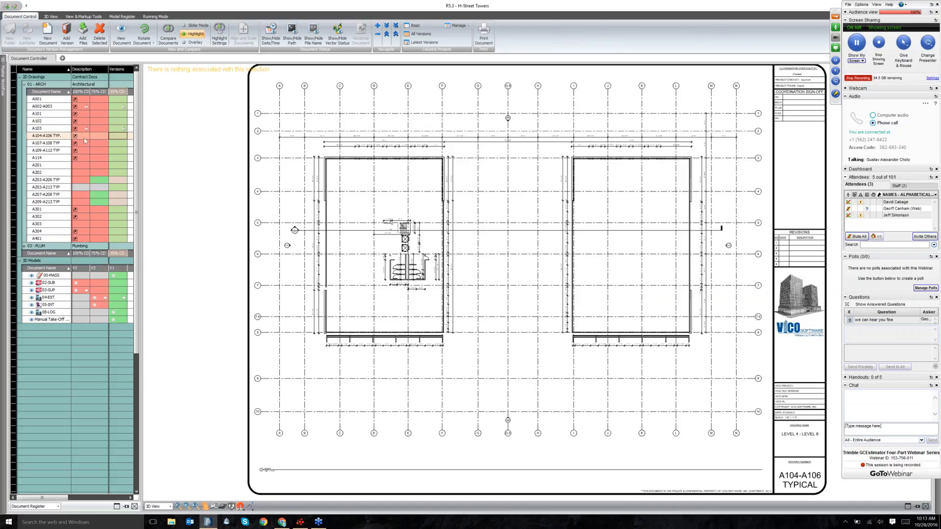
pyautogui.moveTo(83, 138)
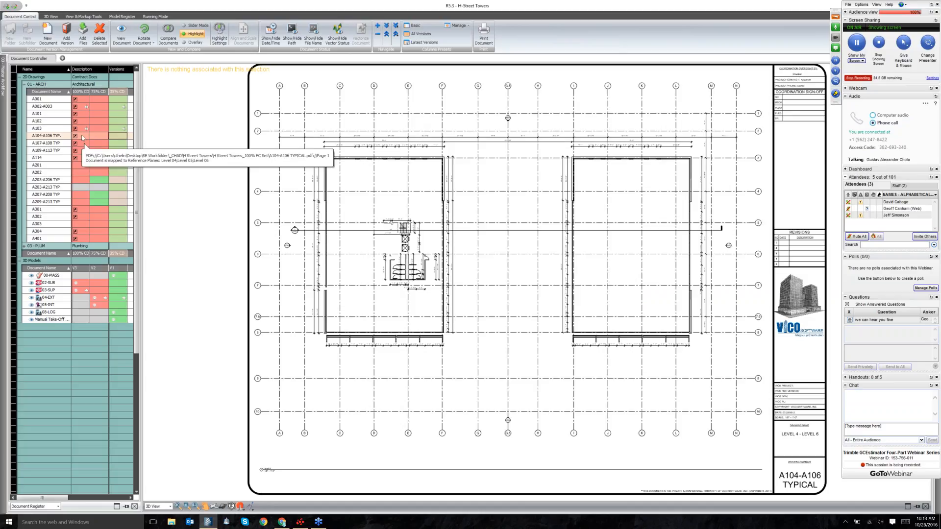
pyautogui.rightClick(83, 138)
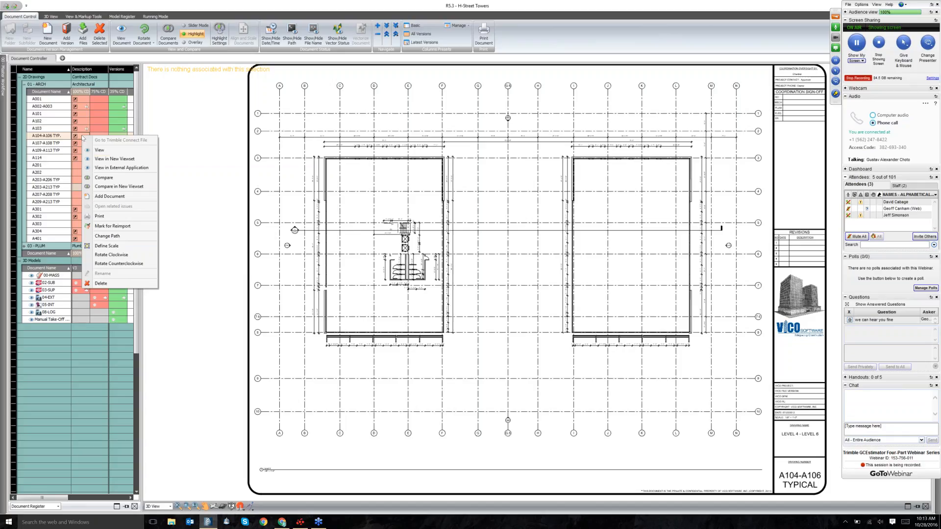
pyautogui.click(113, 151)
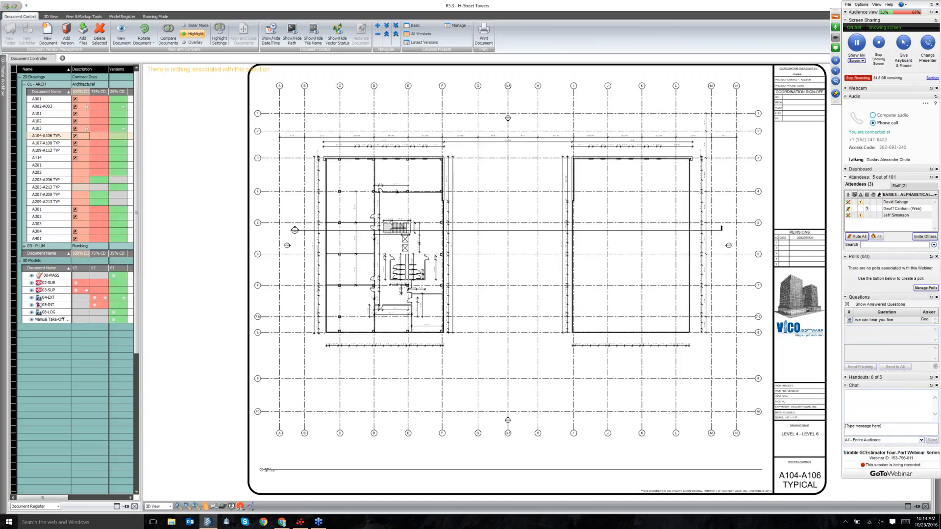
pyautogui.click(118, 135)
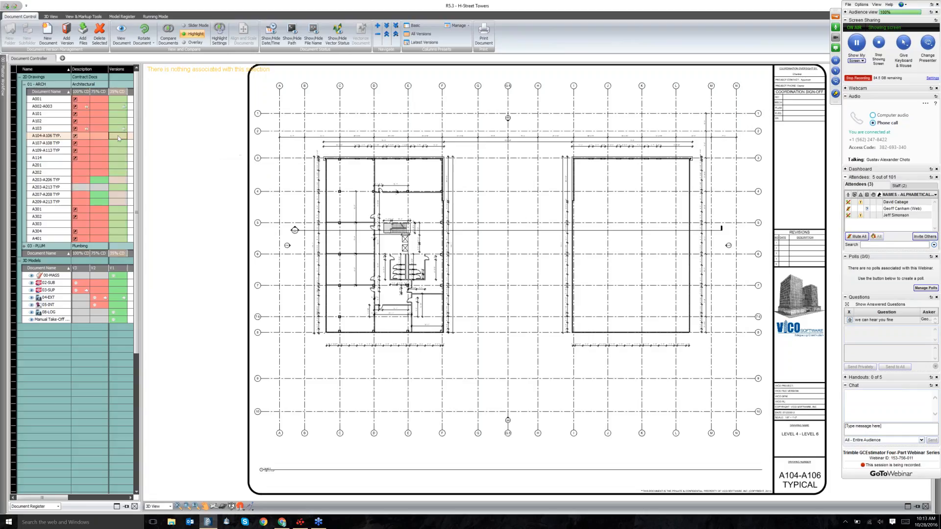
pyautogui.click(81, 136)
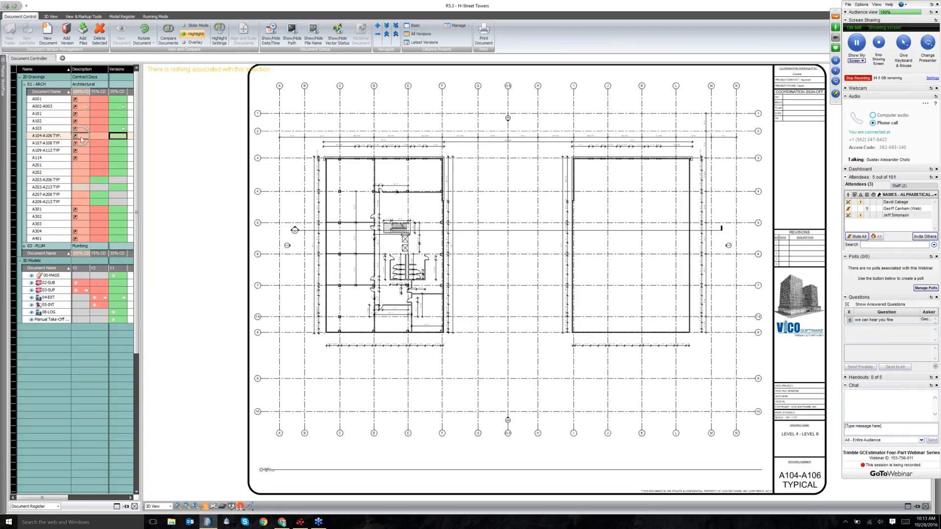
# Compare the 35% CD and 100% CD versions in Slider Mode, sliding the divider left.
pyautogui.click(164, 34)
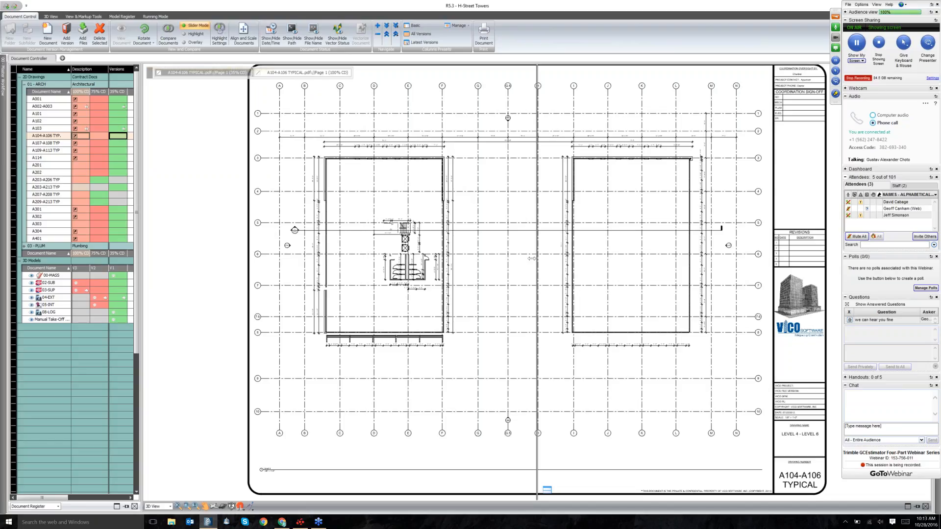
pyautogui.moveTo(532, 258); pyautogui.dragTo(526, 258)
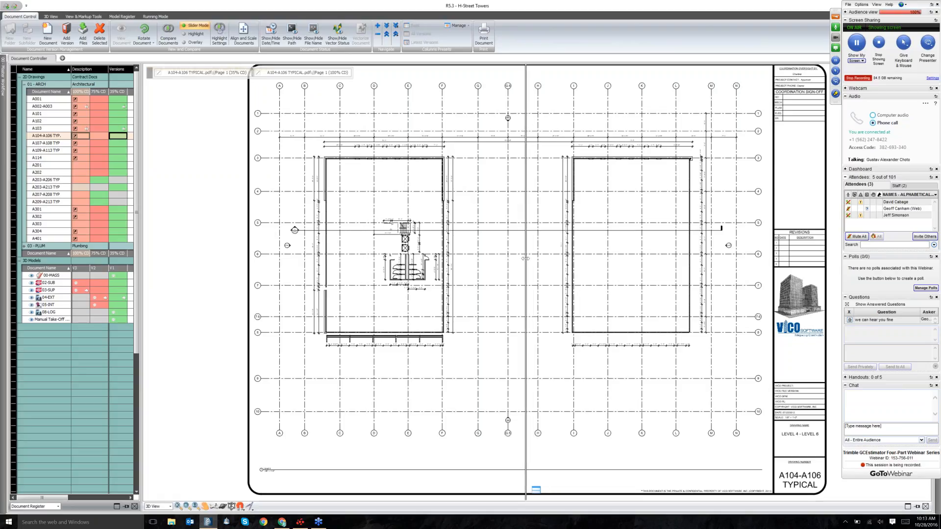
pyautogui.moveTo(525, 259); pyautogui.dragTo(523, 257)
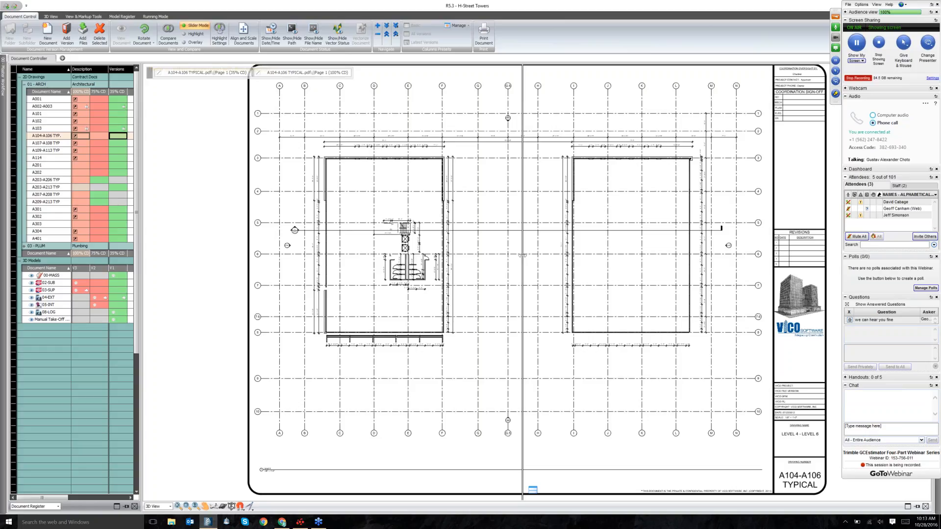
pyautogui.moveTo(522, 255); pyautogui.dragTo(366, 235)
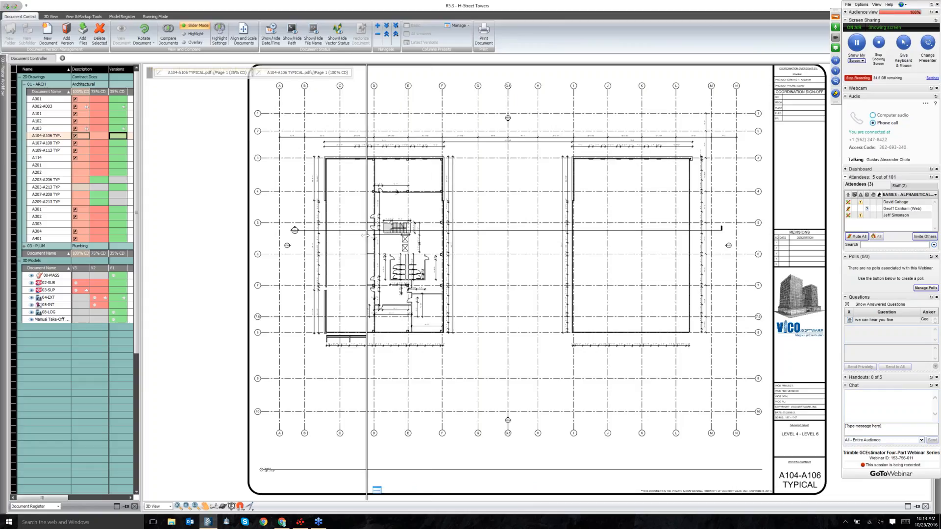
# Zoom in and sweep the divider across the stair core, then make it horizontal and move it up.
pyautogui.scroll(3, 365, 235)
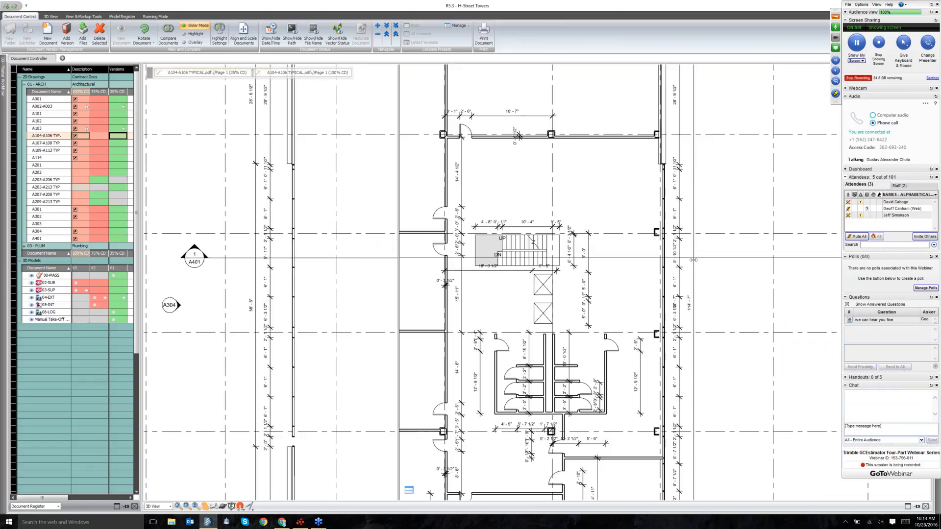
pyautogui.moveTo(693, 260); pyautogui.dragTo(592, 264)
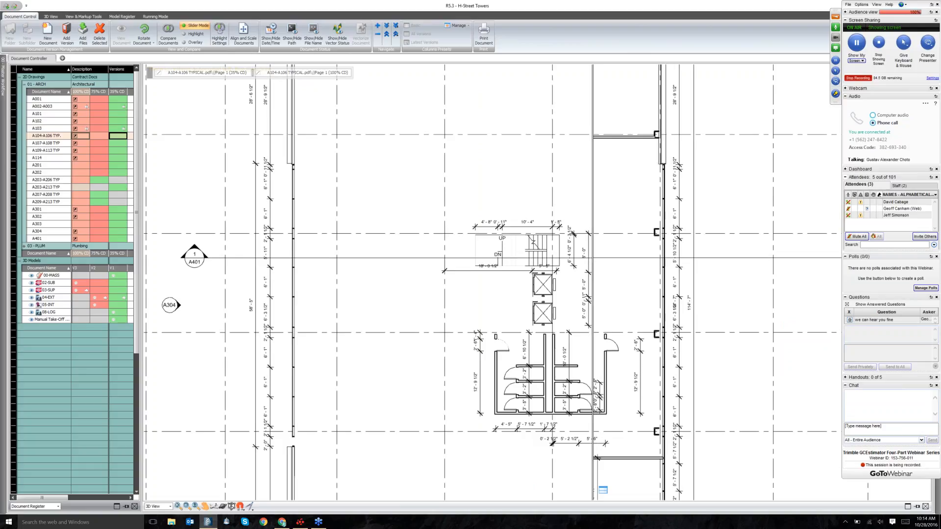
pyautogui.scroll(-5, 604, 493)
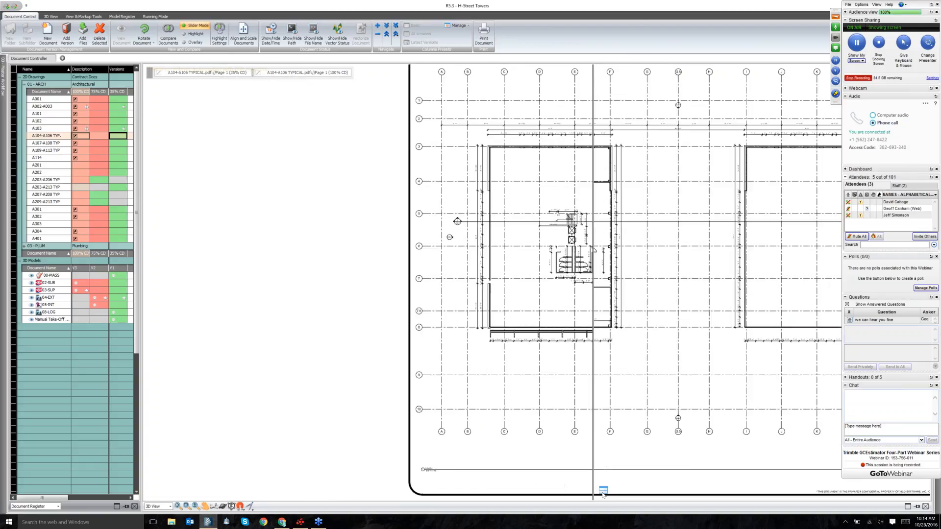
pyautogui.click(604, 491)
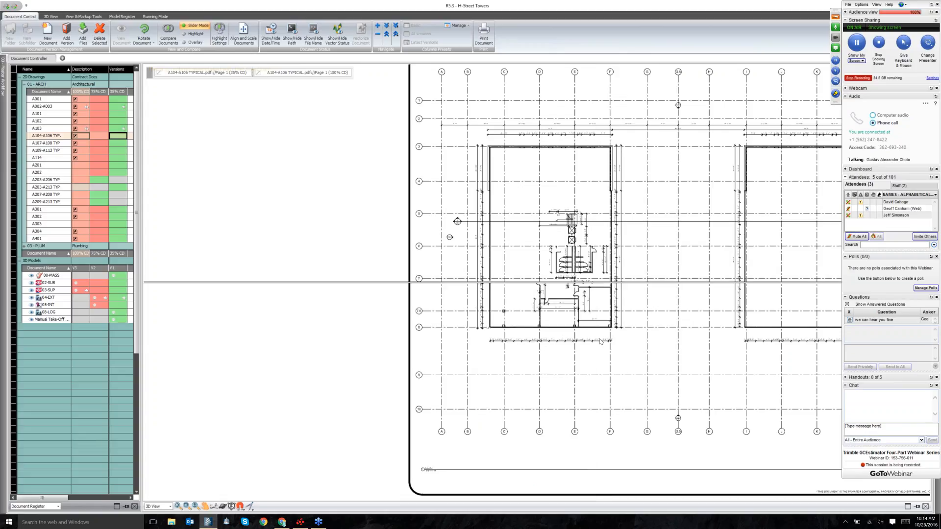
pyautogui.moveTo(636, 215)
pyautogui.mouseDown()
pyautogui.moveTo(653, 309)
pyautogui.moveTo(651, 210)
pyautogui.moveTo(649, 233)
pyautogui.mouseUp()
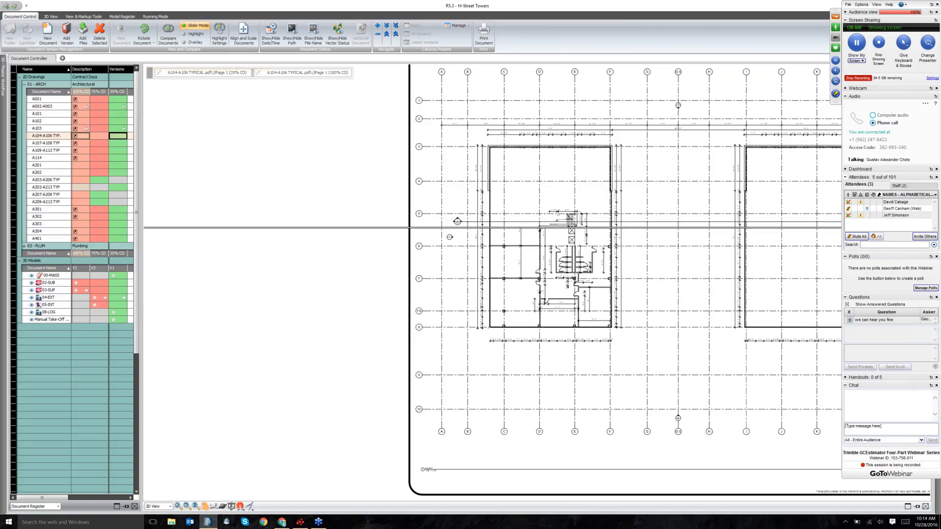
# Switch the A104-A106 comparison to Highlight mode and bring up Highlight Settings.
pyautogui.click(195, 34)
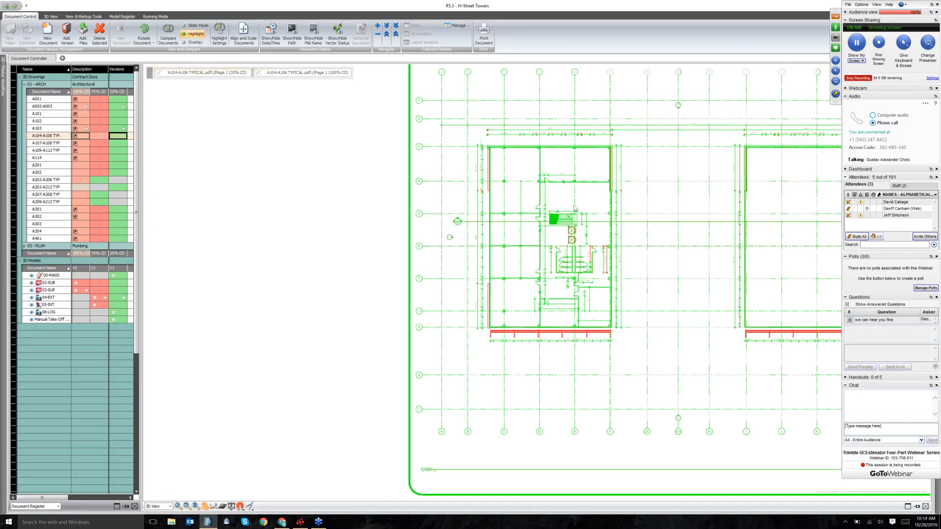
pyautogui.click(214, 41)
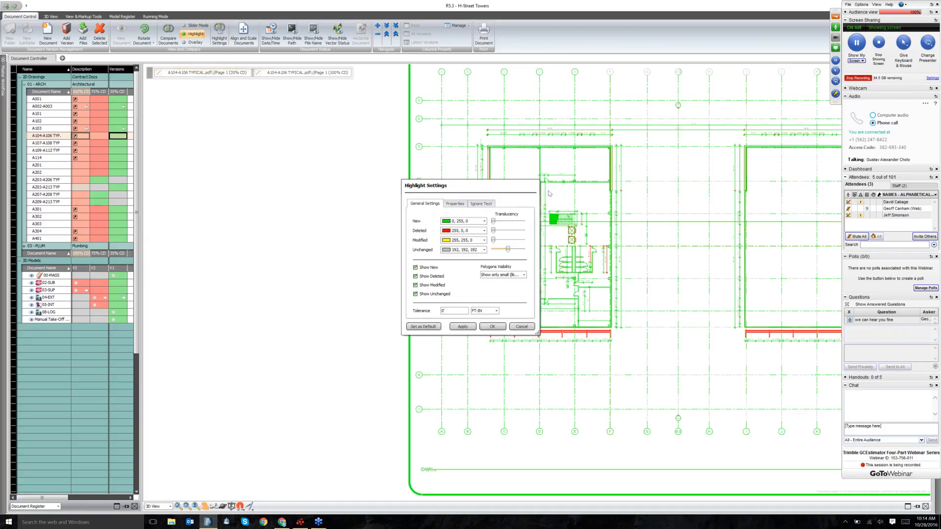
# Move Highlight Settings aside and apply a deleted-only highlight preview in red.
pyautogui.moveTo(519, 186); pyautogui.dragTo(732, 183)
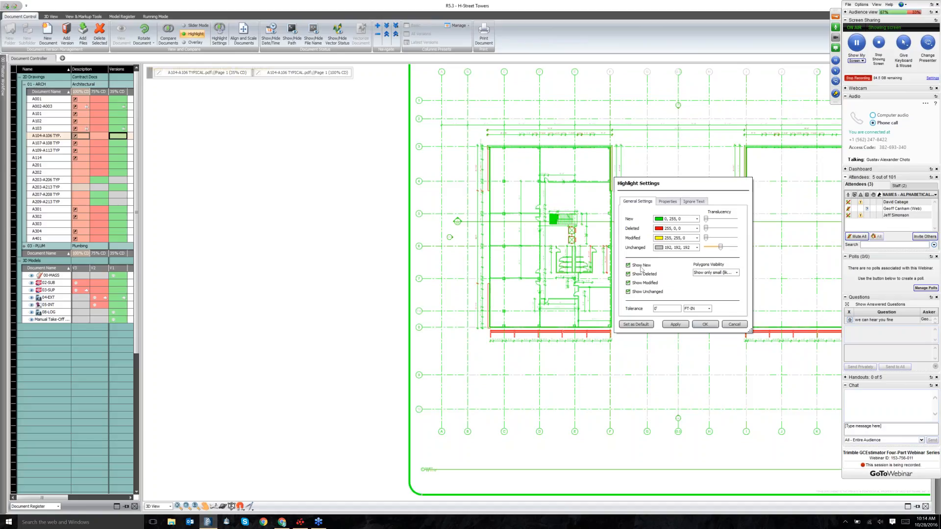
pyautogui.click(628, 265)
pyautogui.click(628, 274)
pyautogui.click(628, 283)
pyautogui.click(628, 292)
pyautogui.click(628, 274)
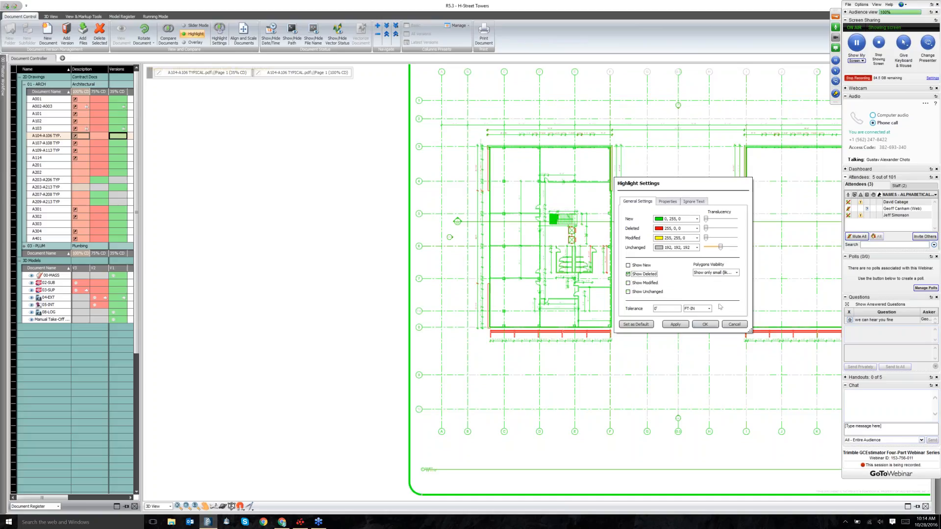
pyautogui.click(685, 325)
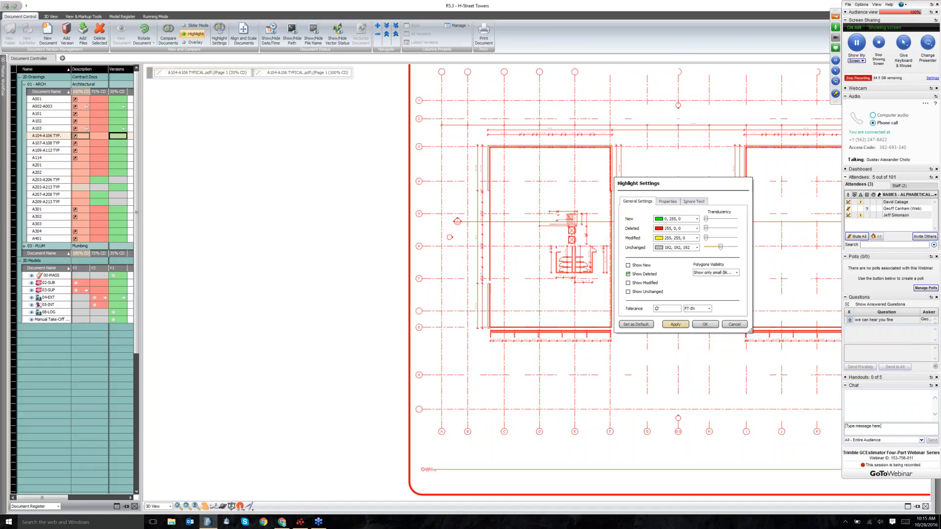
pyautogui.click(684, 326)
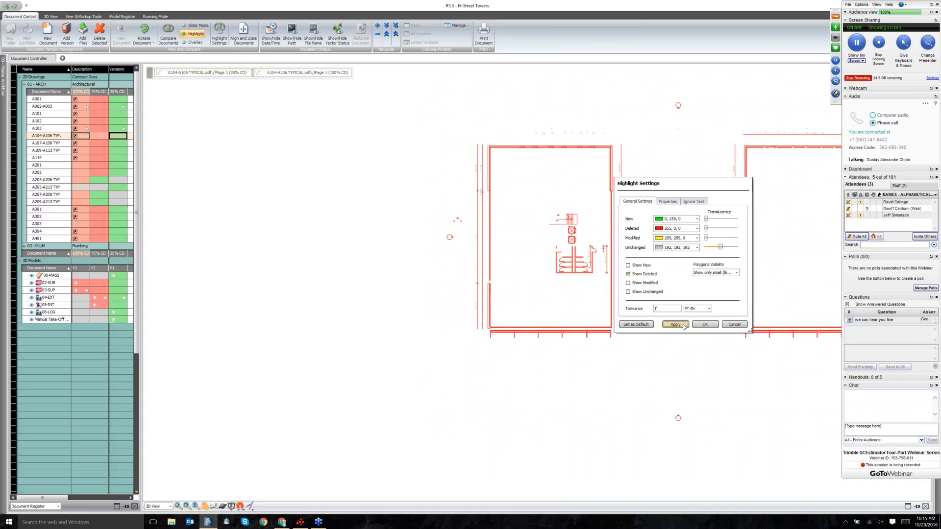
# Preview new-only items in green, then unchanged-only items.
pyautogui.click(628, 266)
pyautogui.click(628, 274)
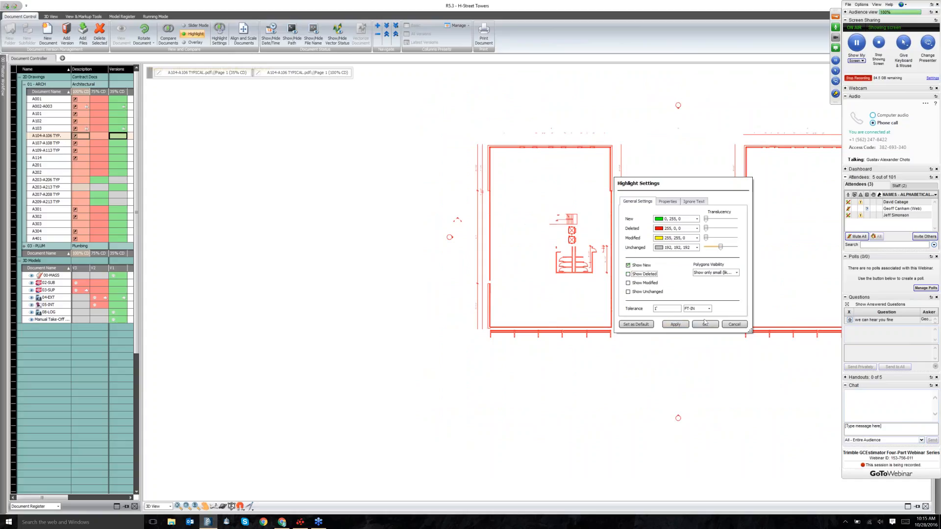
pyautogui.click(675, 325)
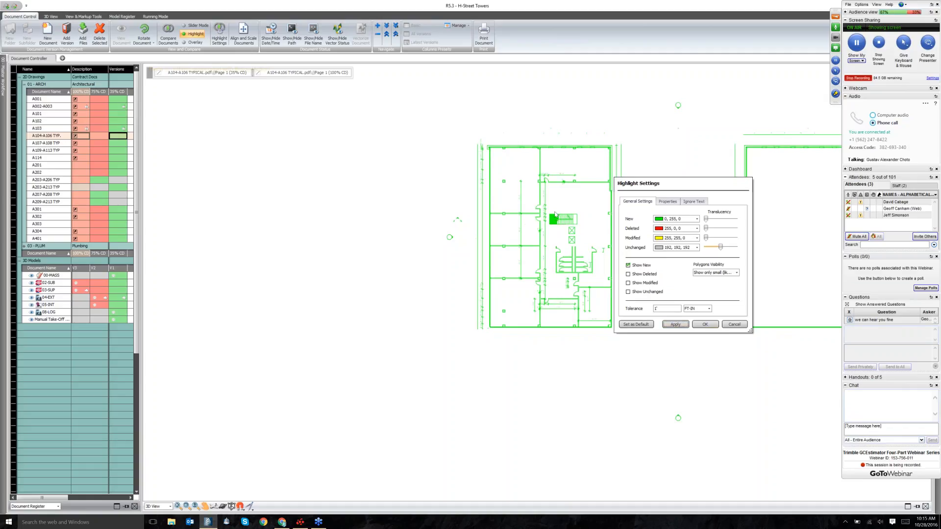
pyautogui.click(628, 292)
pyautogui.click(628, 265)
pyautogui.click(686, 326)
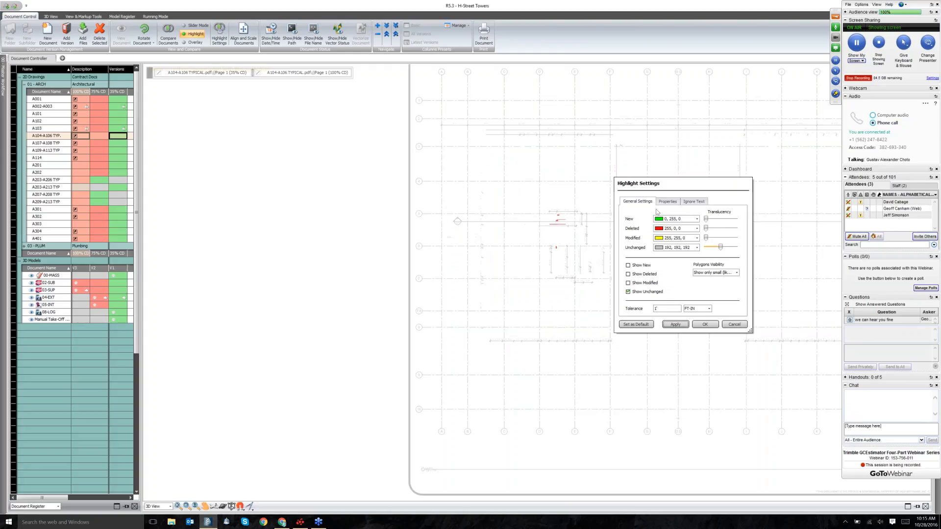
# Check the text-ignoring and comparison property tabs, close the dialog, and switch to Overlay mode.
pyautogui.click(689, 206)
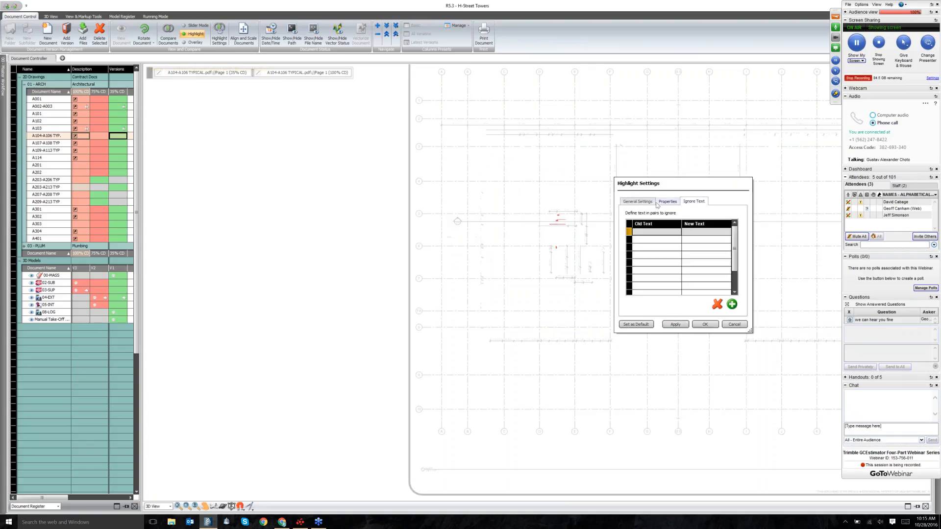
pyautogui.click(638, 202)
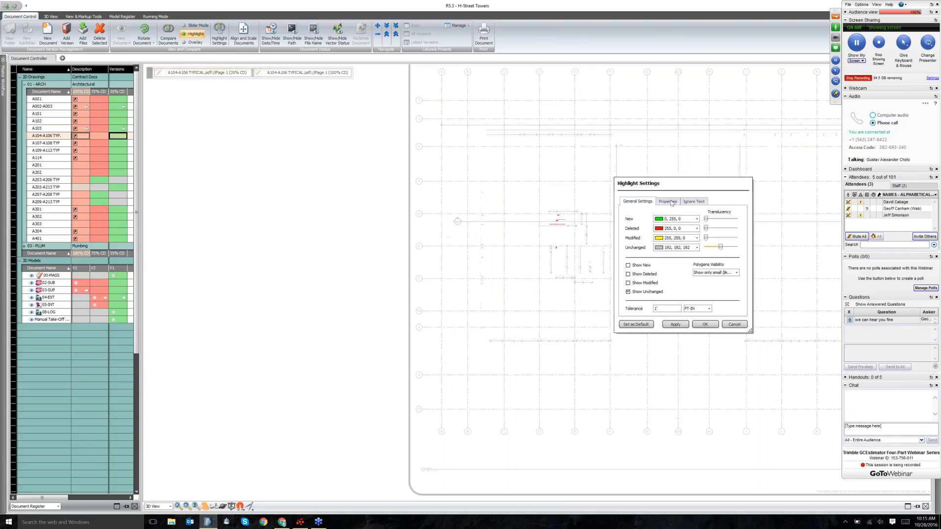
pyautogui.click(659, 202)
pyautogui.click(635, 203)
pyautogui.click(734, 324)
pyautogui.click(193, 42)
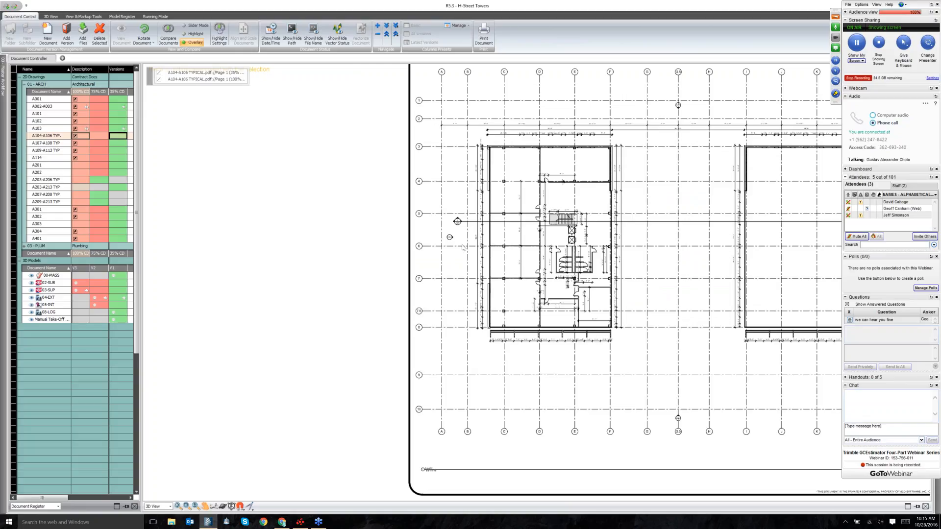
# Zoom the canvas onto the left building's overlaid A104-A106 floor plan.
pyautogui.scroll(-3, 676, 227)
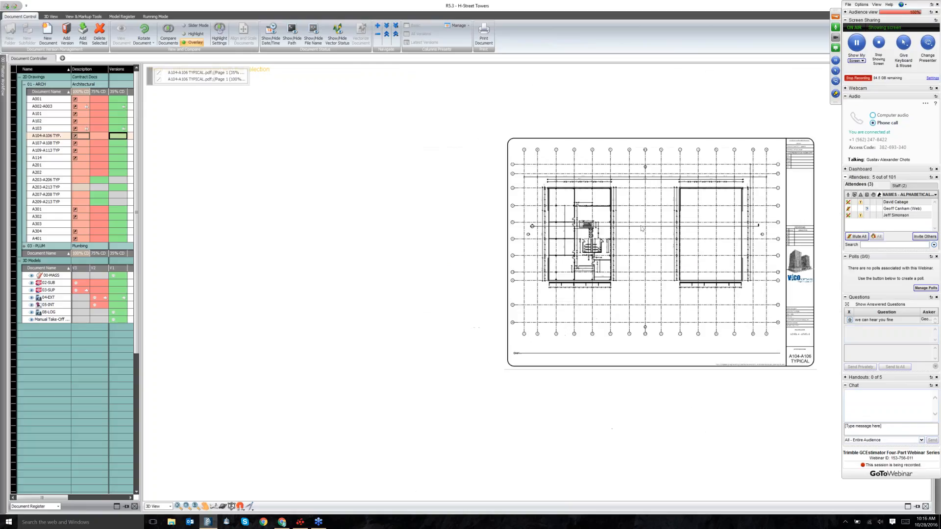
pyautogui.scroll(1, 572, 225)
pyautogui.scroll(3, 572, 225)
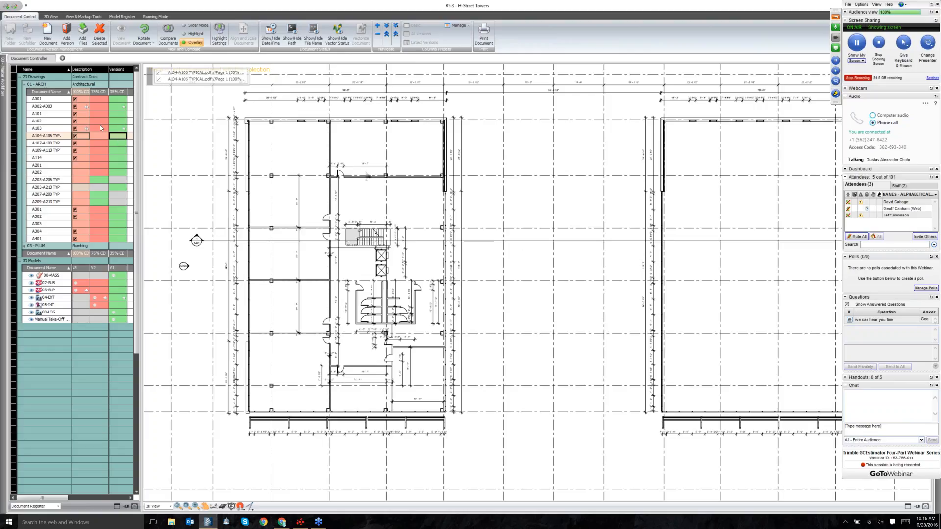
# Set the 35% CD overlay colour to red.
pyautogui.moveTo(86, 138)
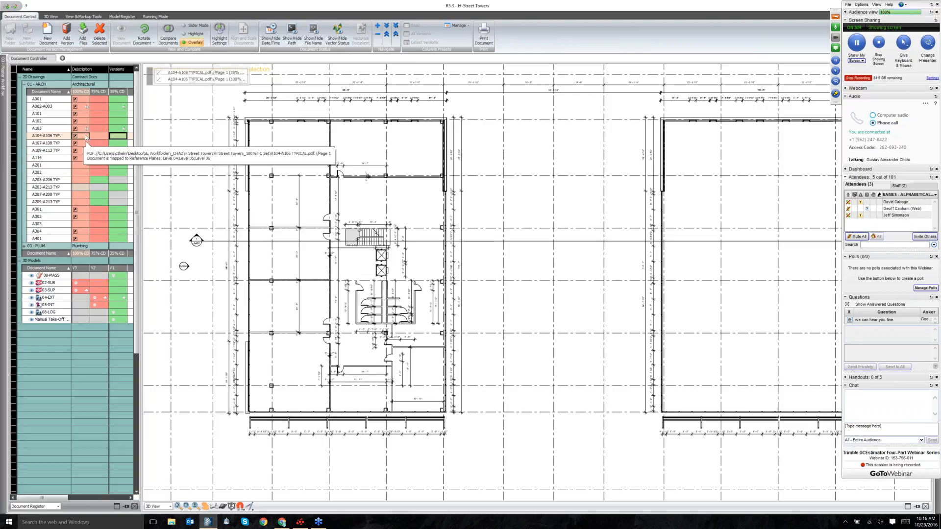
pyautogui.click(159, 73)
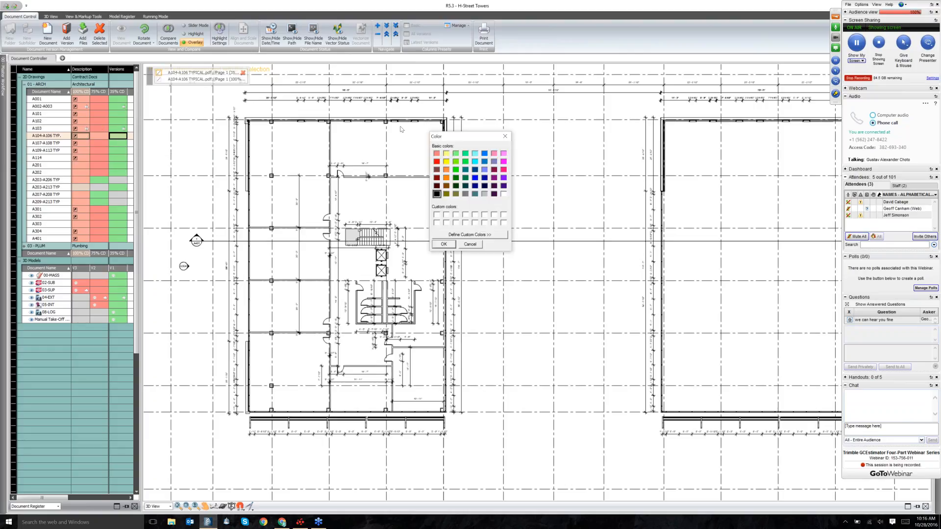
pyautogui.click(437, 162)
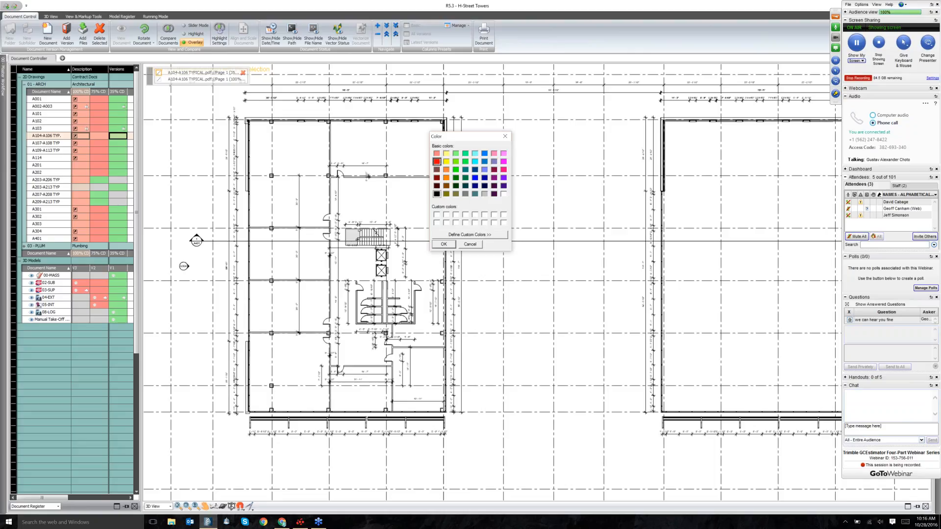
pyautogui.click(444, 244)
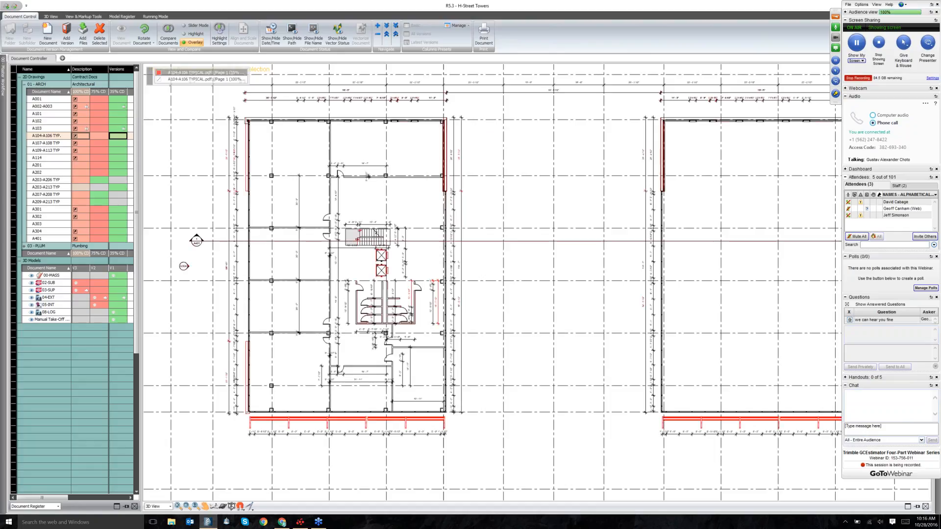
# Set the 100% CD overlay colour to blue, replacing an initial dark teal choice.
pyautogui.click(465, 179)
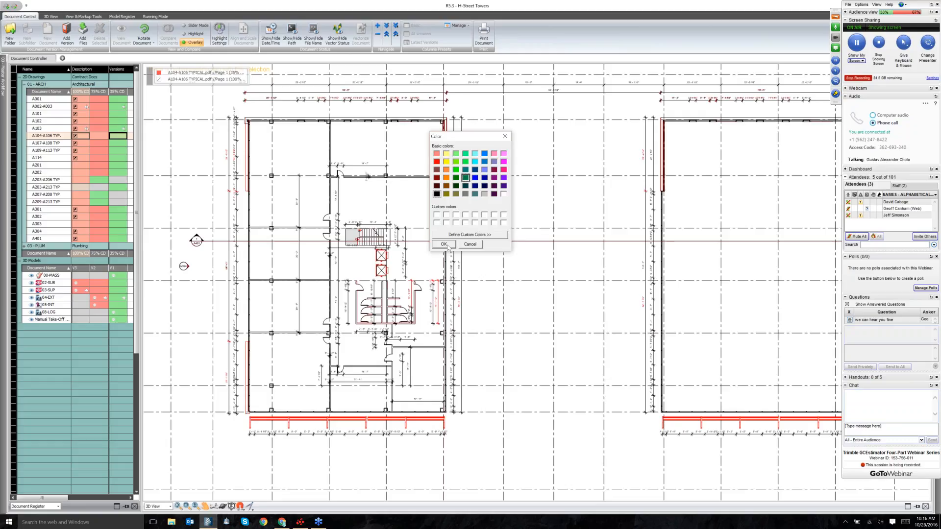
pyautogui.click(447, 246)
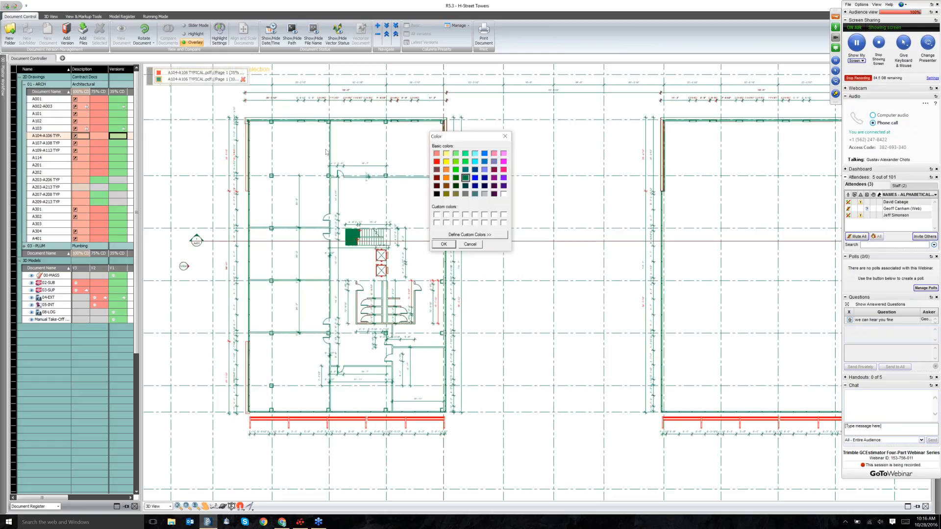
pyautogui.click(475, 177)
pyautogui.click(454, 245)
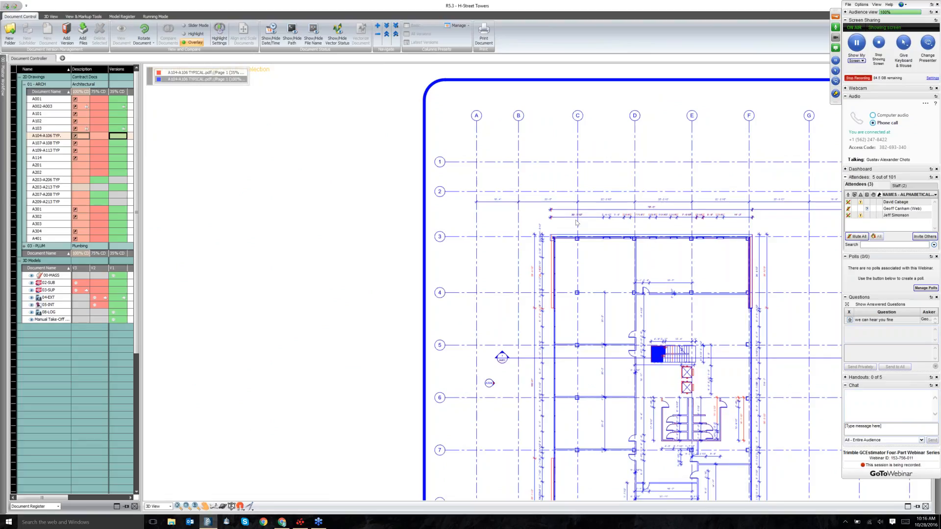
pyautogui.scroll(3, 577, 223)
pyautogui.scroll(-2, 520, 277)
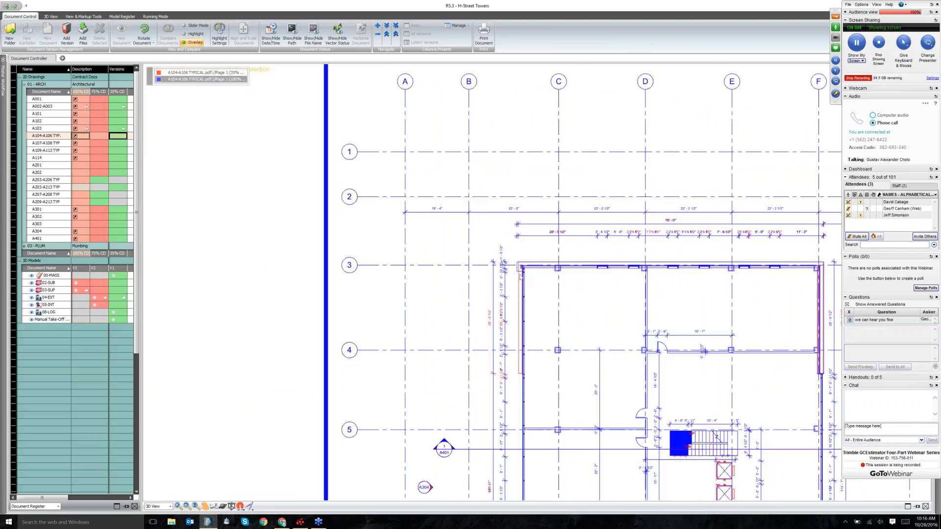
pyautogui.scroll(-3, 521, 277)
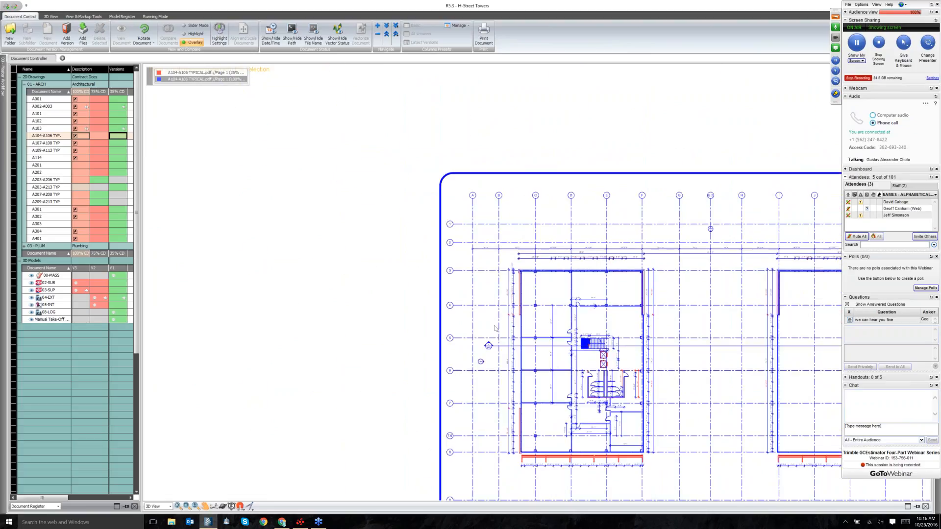
pyautogui.scroll(5, 608, 279)
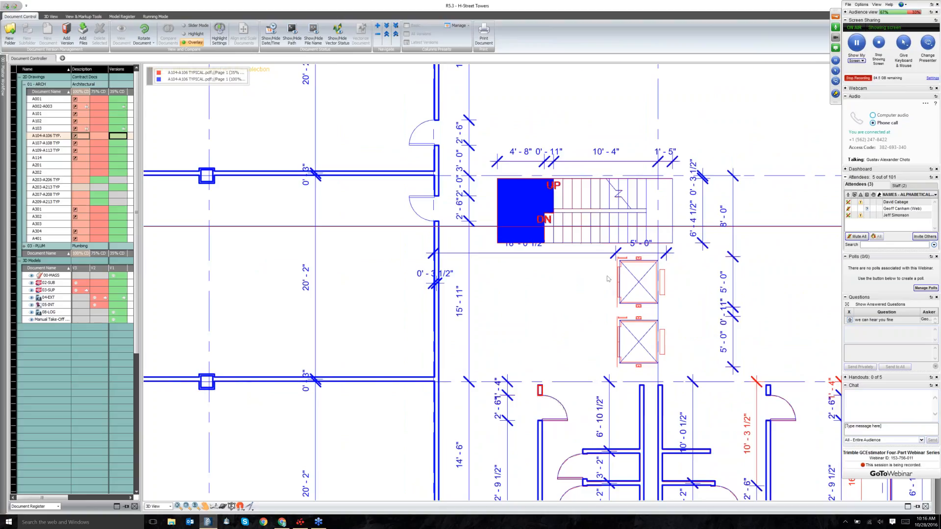
pyautogui.scroll(-2, 552, 260)
pyautogui.scroll(-4, 490, 248)
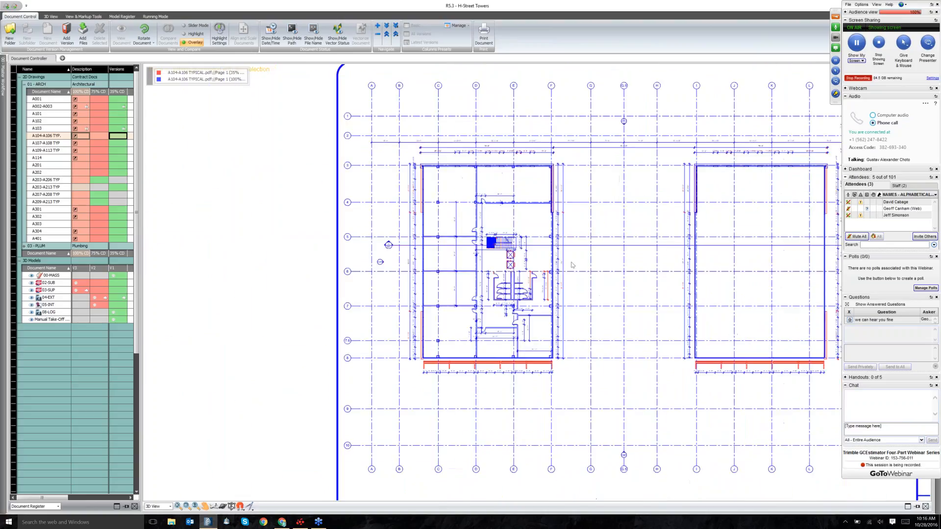
pyautogui.scroll(-1, 572, 265)
pyautogui.click(81, 283)
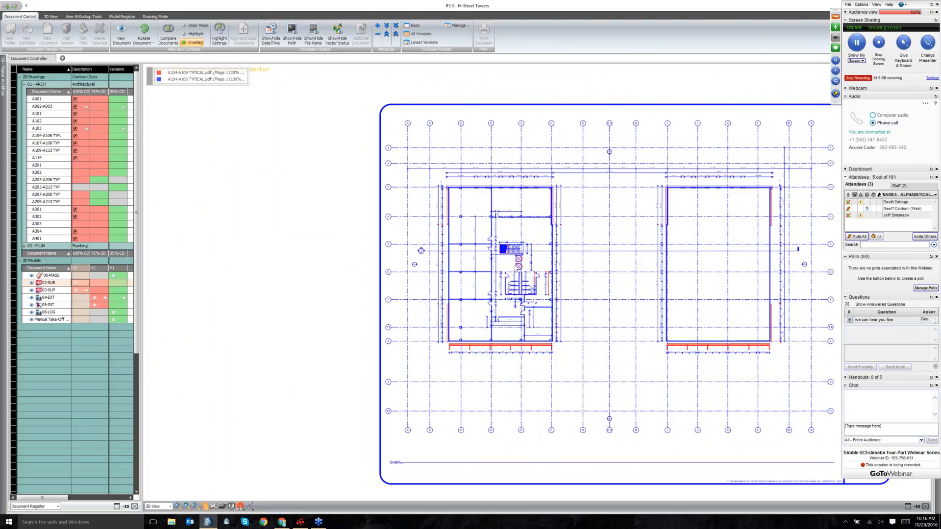
pyautogui.scroll(-2, 517, 268)
pyautogui.moveTo(605, 255); pyautogui.dragTo(561, 257)
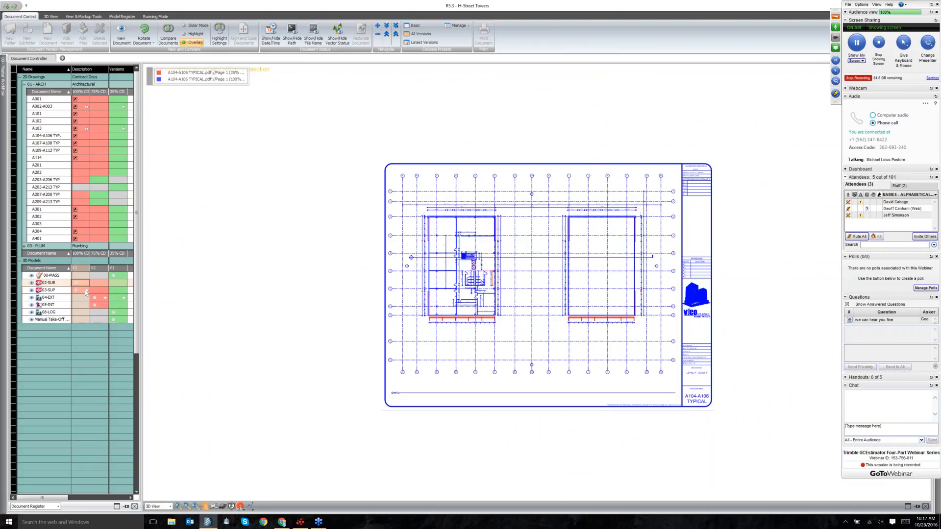
# Select the 03-SUP model's first version and View it in the viewer.
pyautogui.rightClick(82, 290)
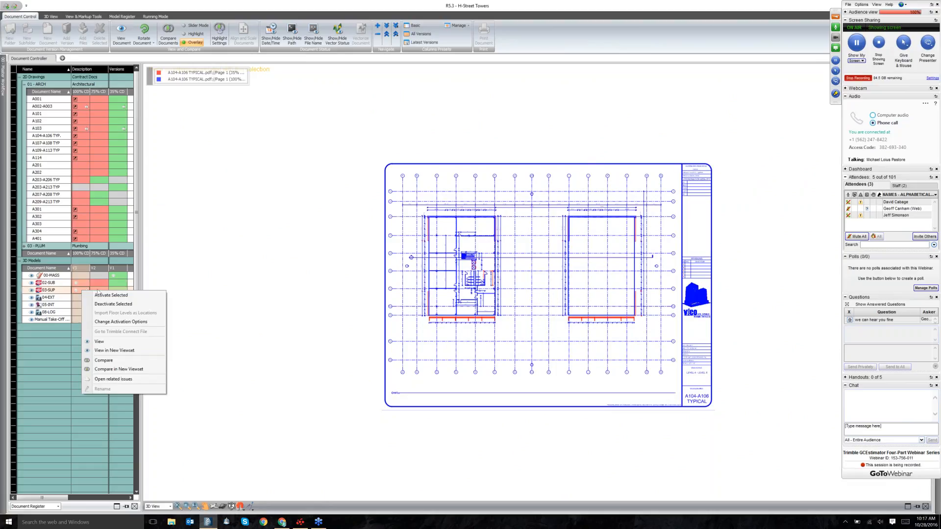
pyautogui.click(114, 290)
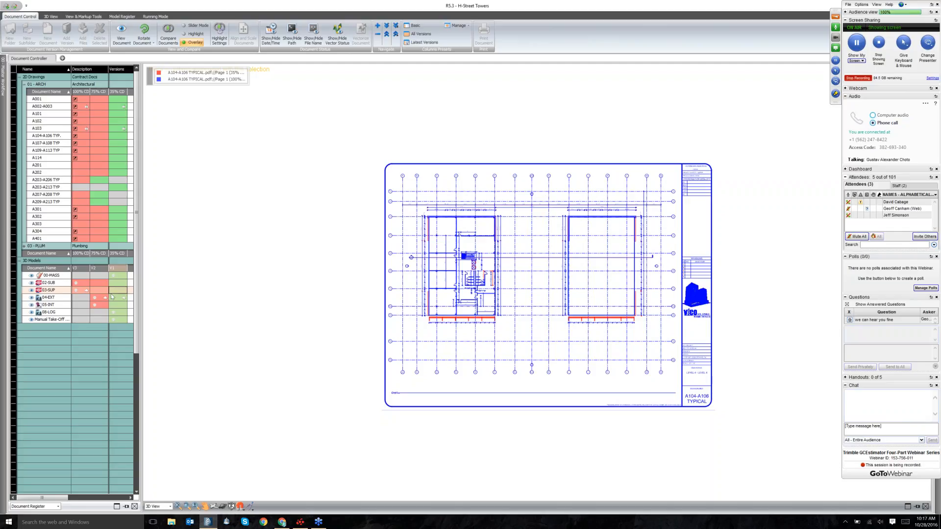
pyautogui.rightClick(120, 298)
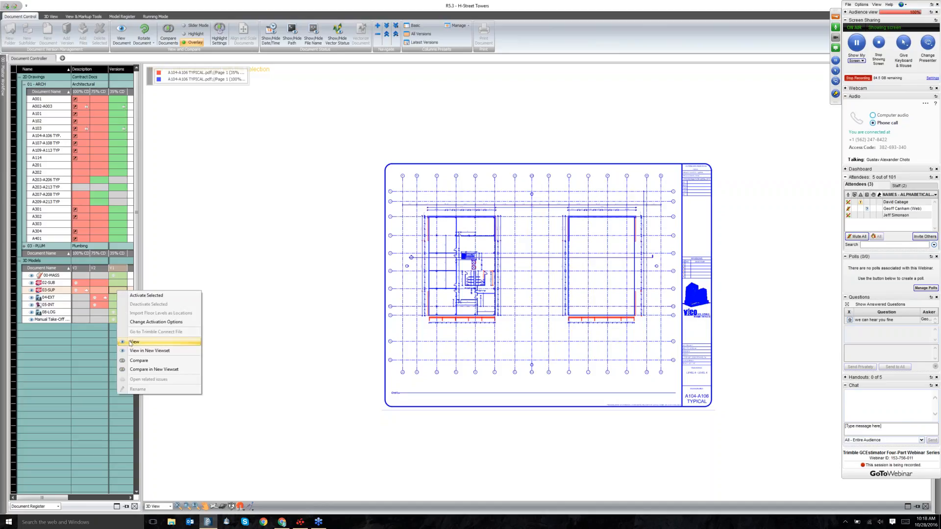
pyautogui.click(132, 342)
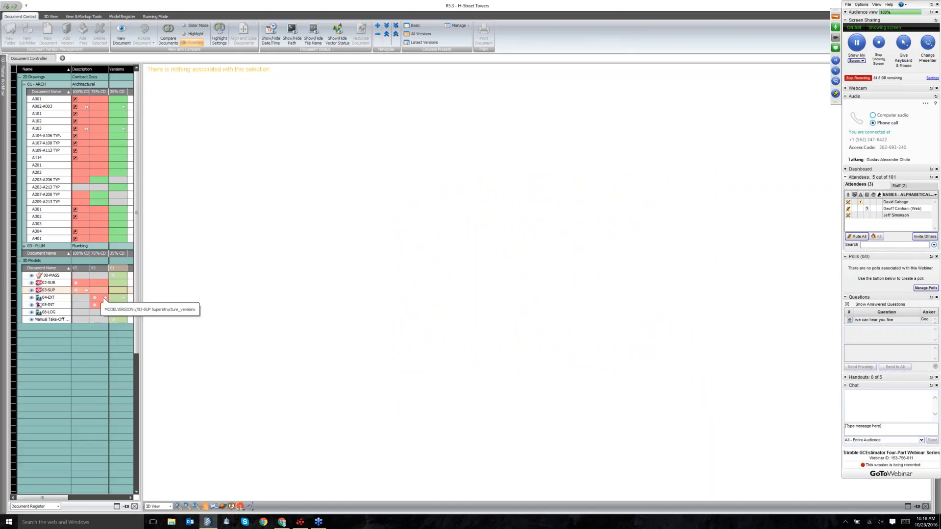
# Try viewing 03-SUP V1, 04-EXT V2 and 02-SUB V1 in the 3D view.
pyautogui.rightClick(117, 290)
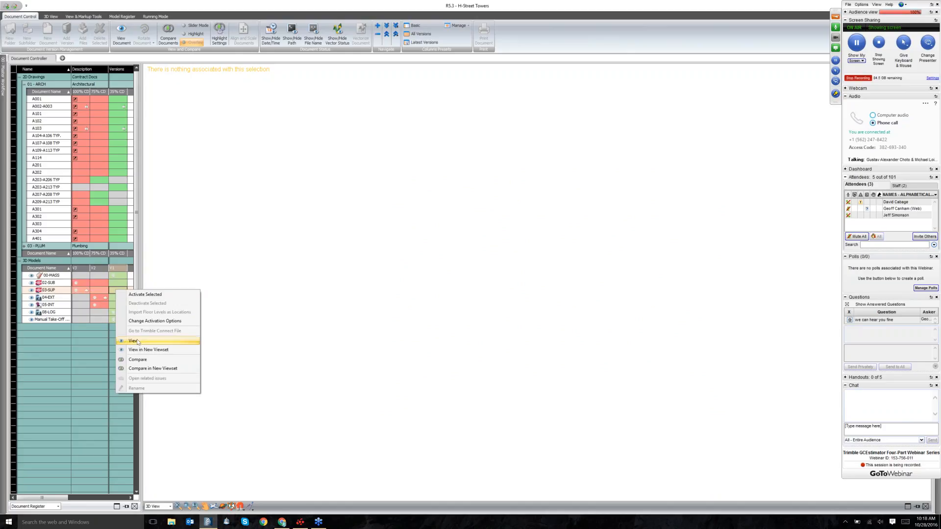
pyautogui.click(137, 342)
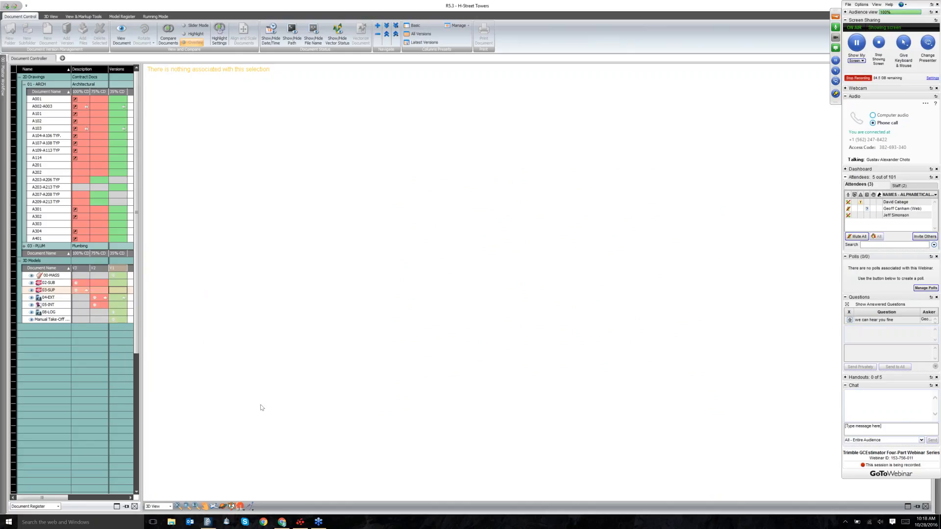
pyautogui.rightClick(103, 295)
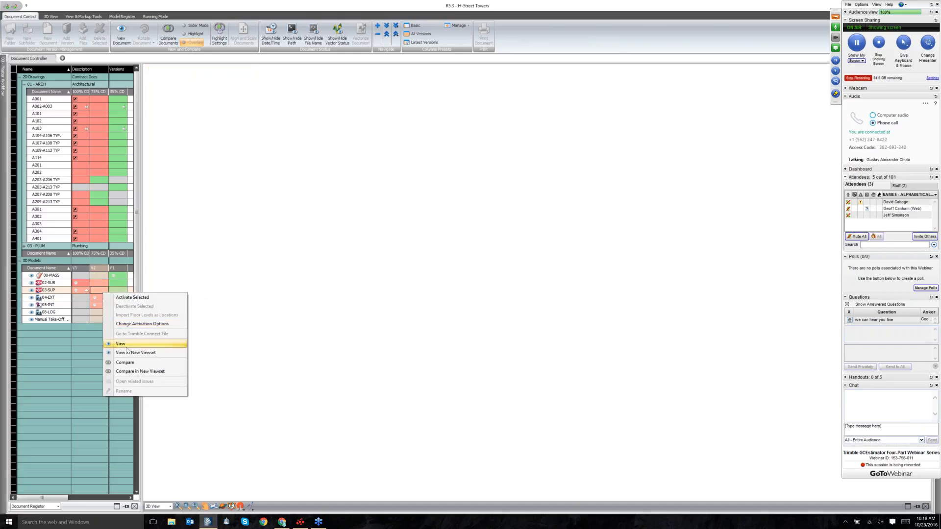
pyautogui.click(127, 345)
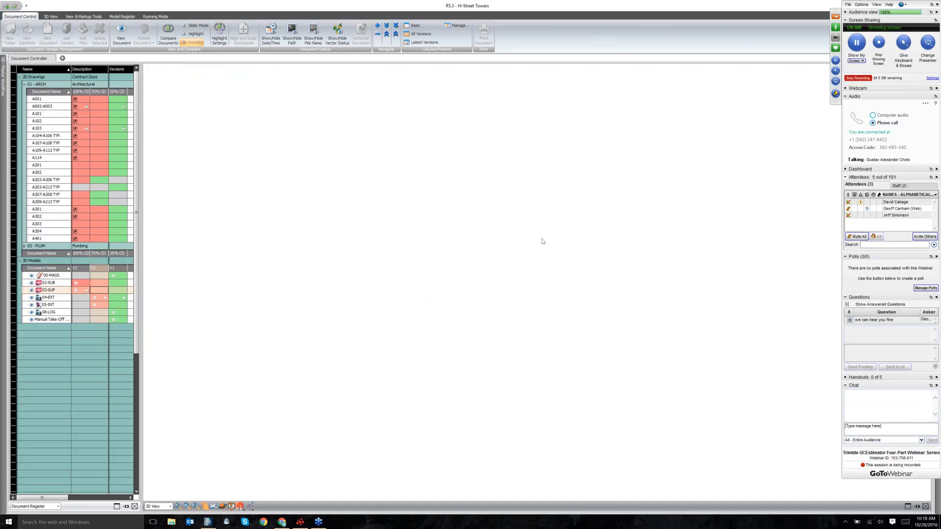
pyautogui.rightClick(119, 284)
pyautogui.click(137, 335)
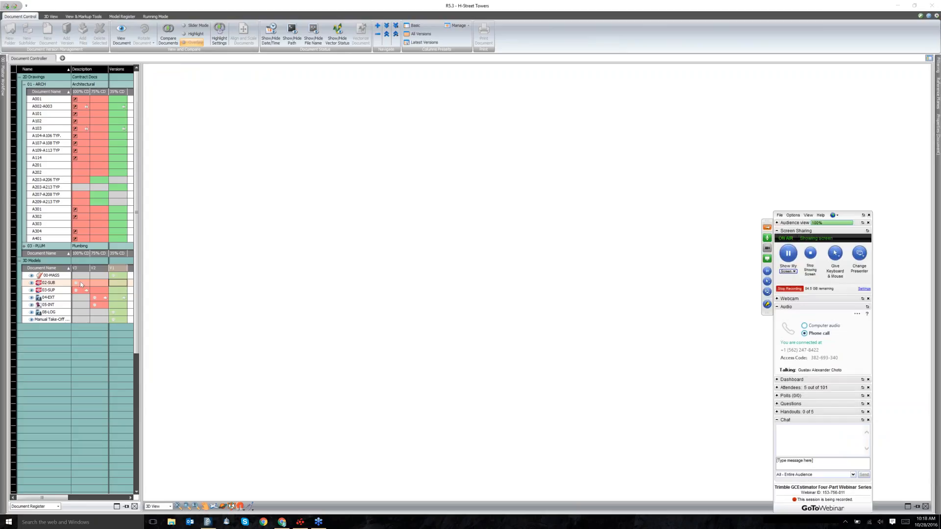
# Load 03-SUP V1 and 04-EXT V1, then attempt an Overlay comparison of the 3D versions.
pyautogui.click(112, 291)
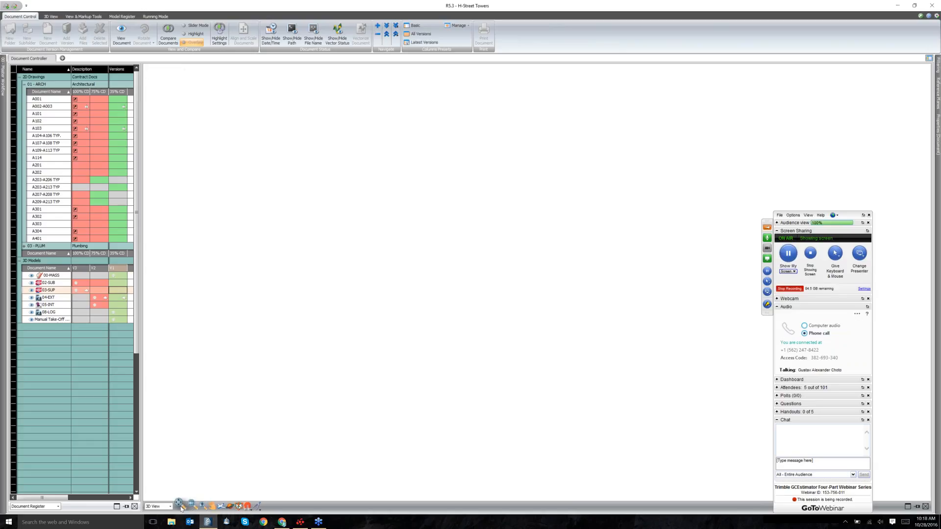
pyautogui.click(438, 299)
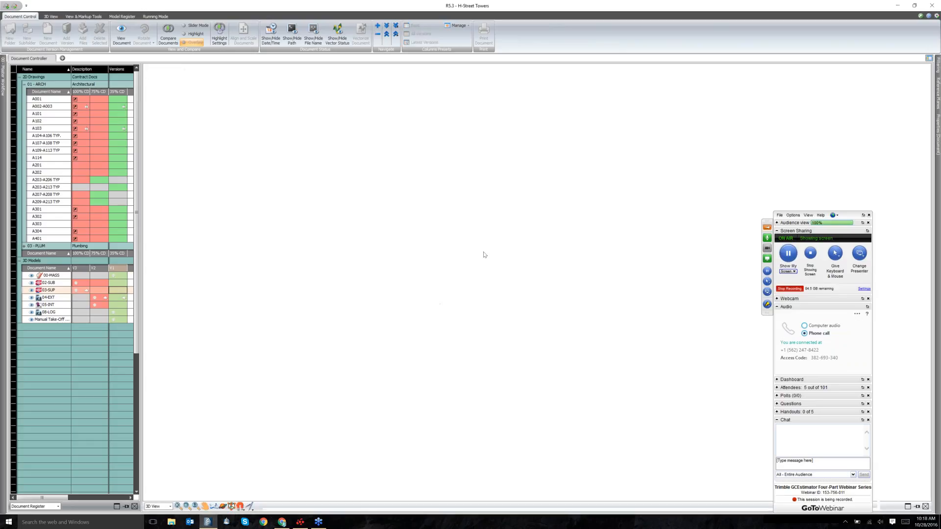
pyautogui.rightClick(119, 290)
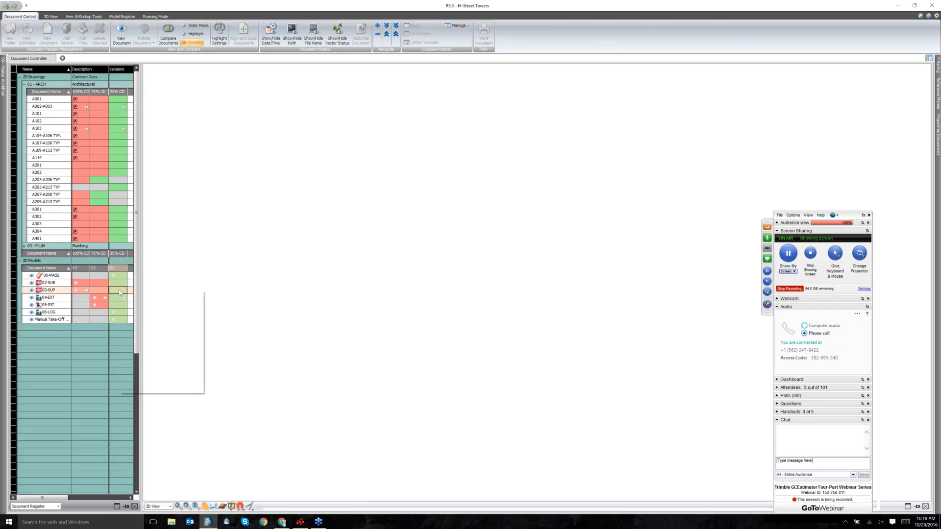
pyautogui.click(128, 340)
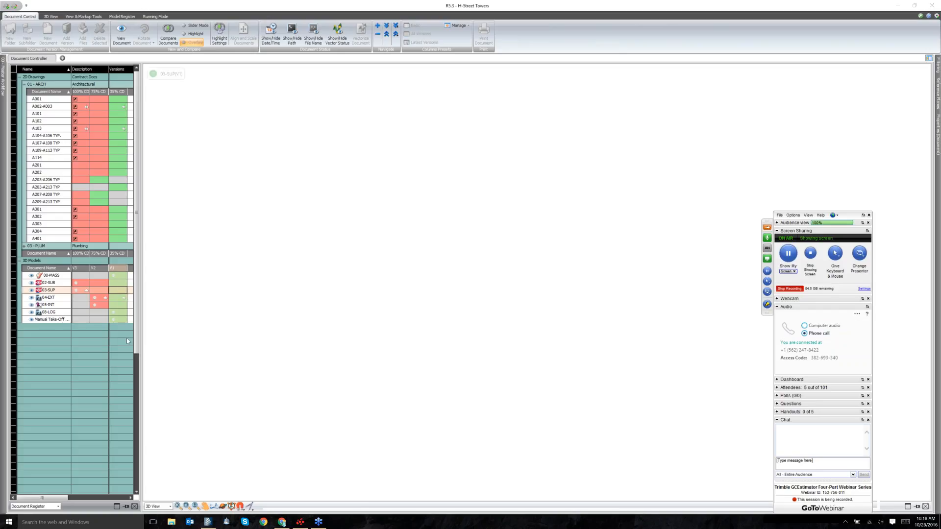
pyautogui.rightClick(117, 298)
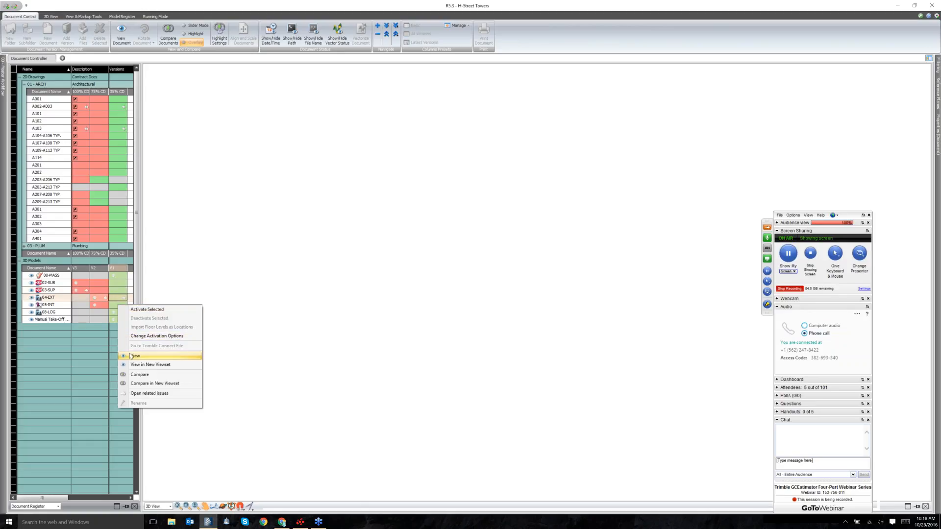
pyautogui.click(130, 356)
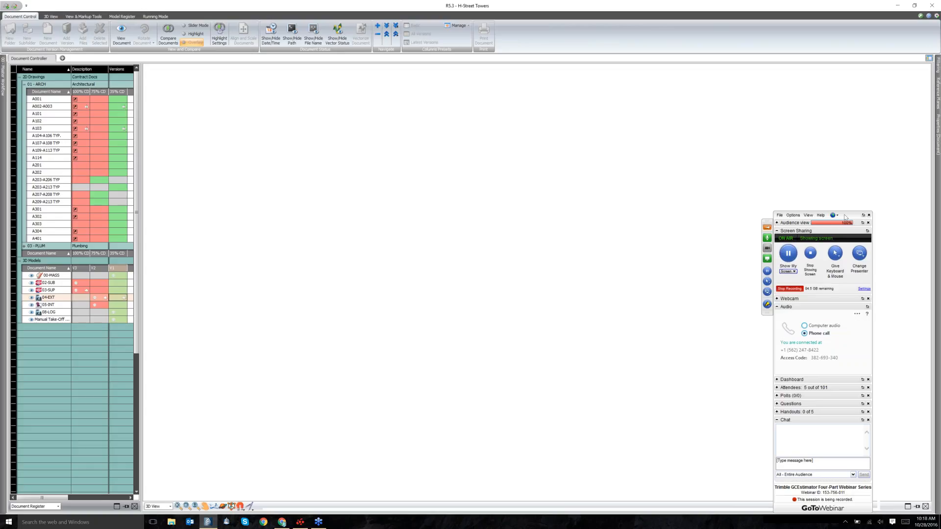
pyautogui.moveTo(845, 217); pyautogui.dragTo(854, 139)
pyautogui.click(165, 35)
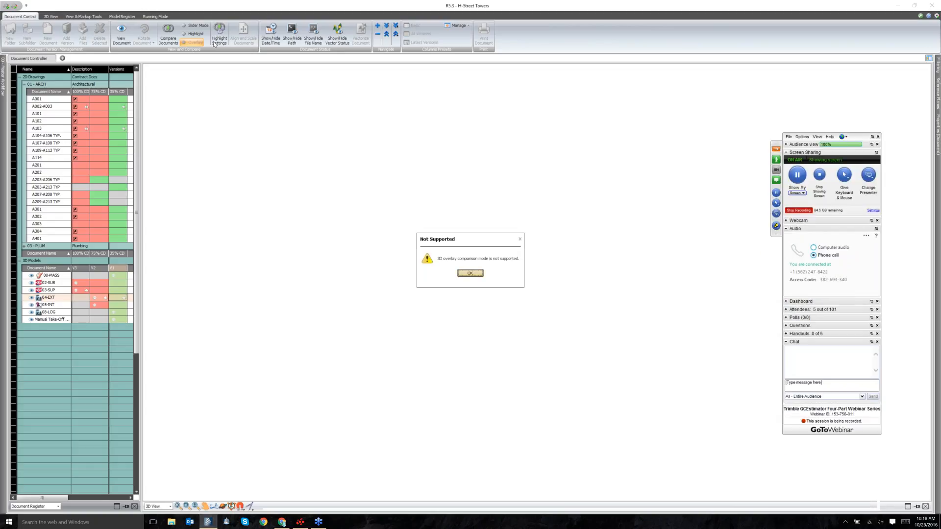
# Dismiss the message and compare 03-SUP versions V1 and V3 in Slider Mode.
pyautogui.click(469, 273)
pyautogui.click(201, 27)
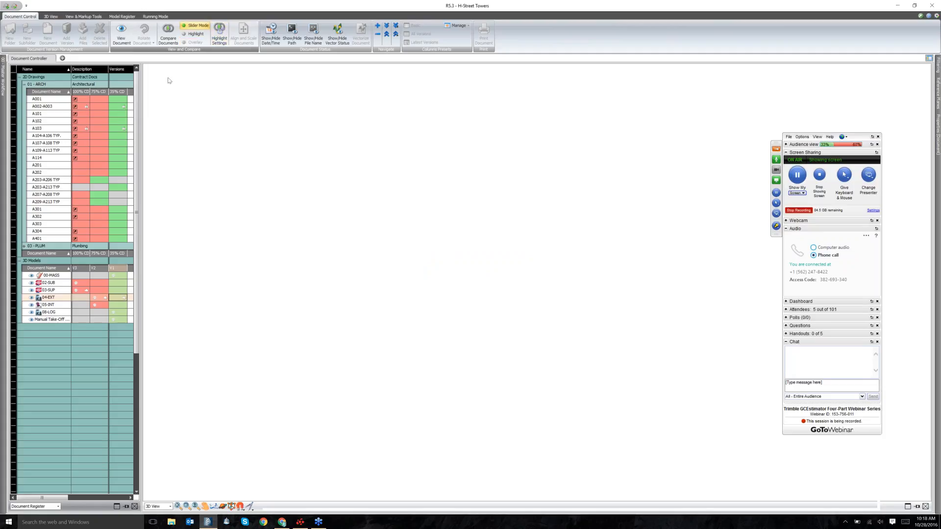
pyautogui.click(117, 287)
pyautogui.click(80, 289)
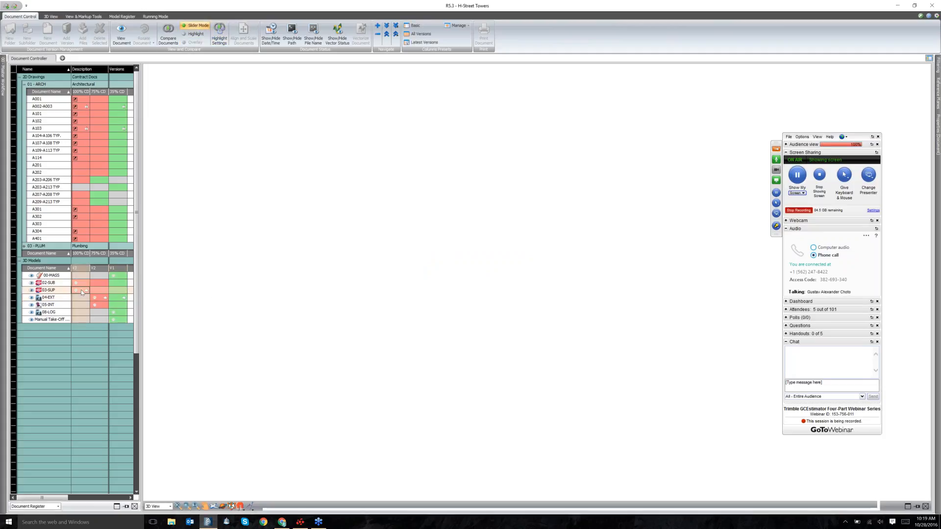
pyautogui.click(168, 39)
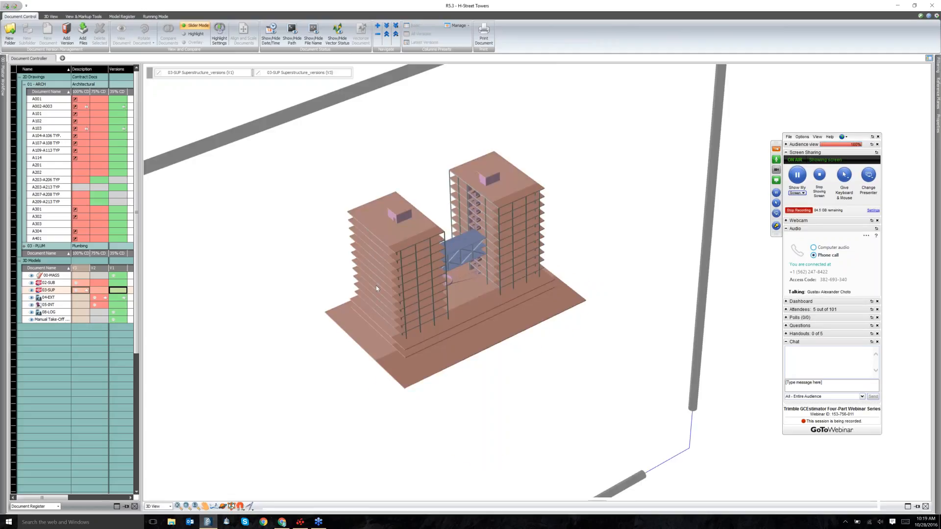
# Zoom out and drag the comparison slider across the two-tower model.
pyautogui.scroll(-2, 384, 304)
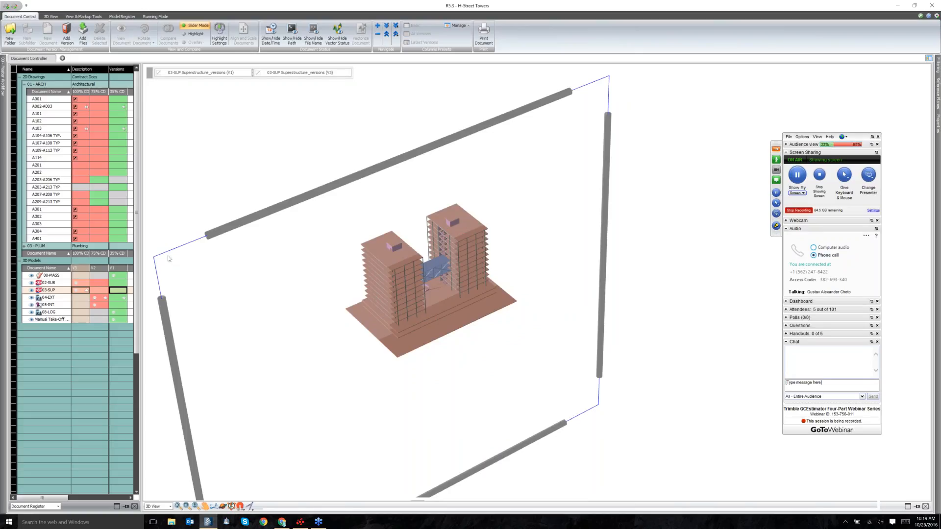
pyautogui.moveTo(238, 224); pyautogui.dragTo(235, 310)
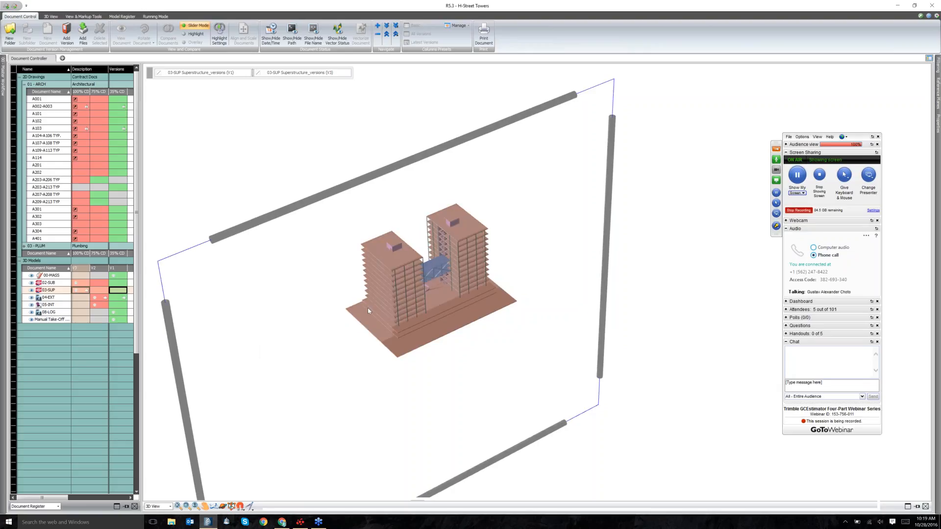
pyautogui.scroll(2, 369, 310)
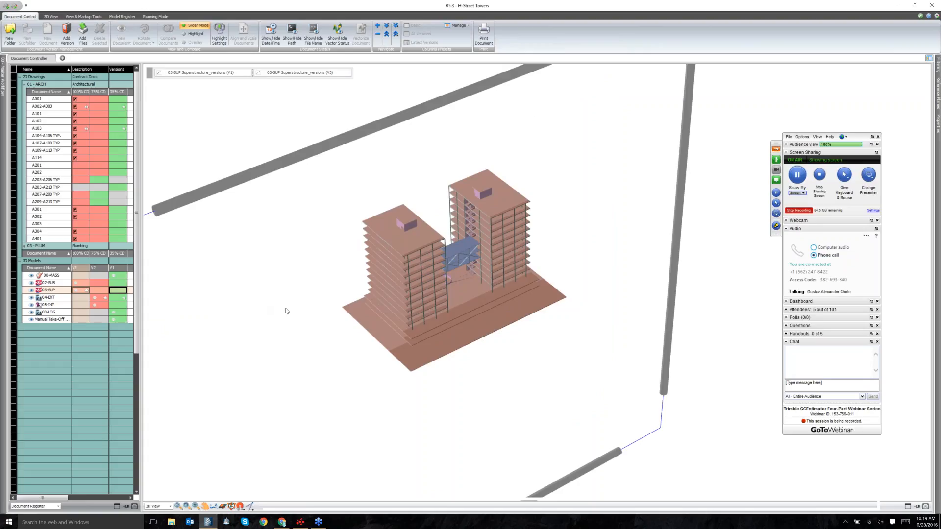
pyautogui.scroll(-4, 340, 319)
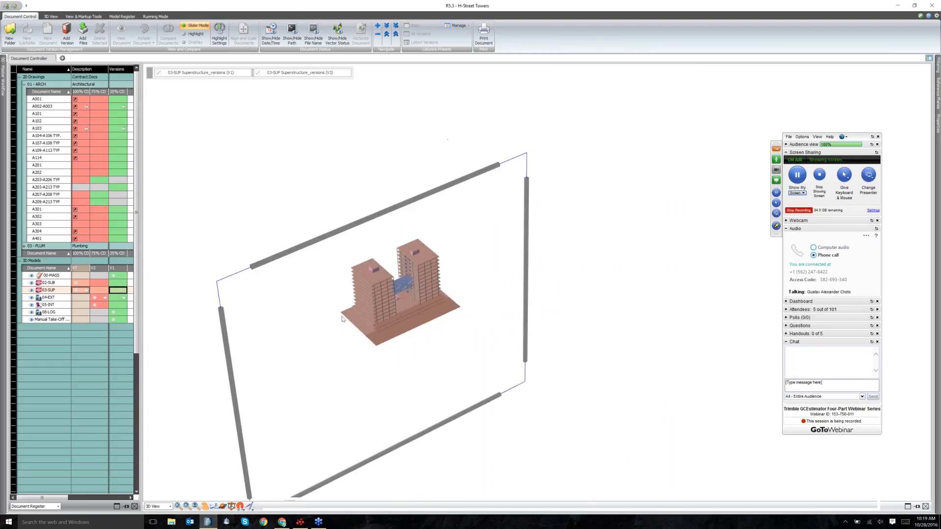
# Orbit and pan around the towers, moving the slider until the pink cores are hidden.
pyautogui.moveTo(342, 319); pyautogui.dragTo(371, 344)
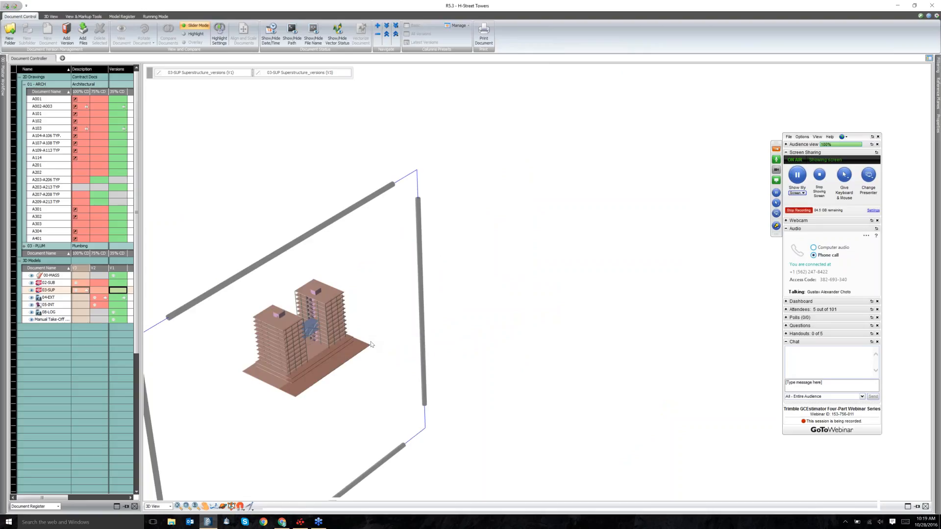
pyautogui.moveTo(397, 374); pyautogui.dragTo(403, 373)
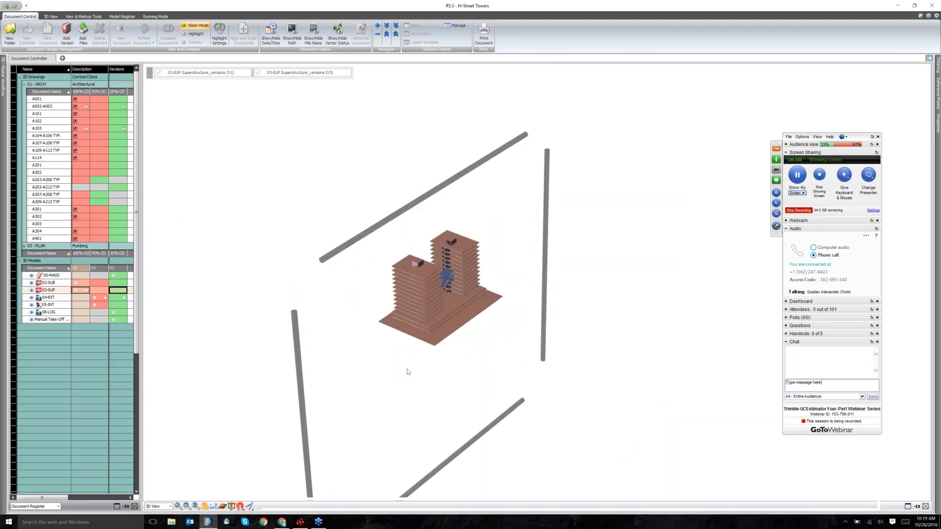
pyautogui.moveTo(408, 372); pyautogui.dragTo(423, 304)
pyautogui.scroll(3, 423, 304)
pyautogui.moveTo(407, 381); pyautogui.dragTo(477, 369)
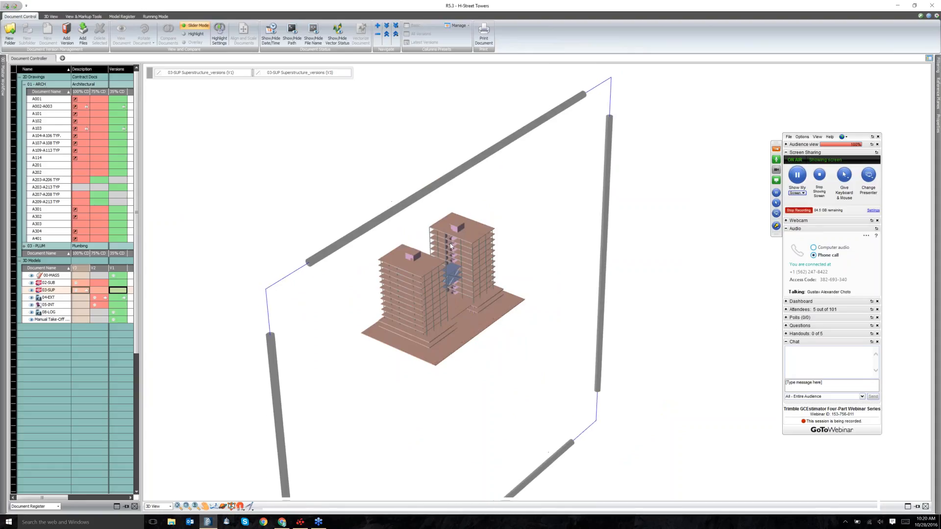
pyautogui.scroll(3, 451, 246)
pyautogui.scroll(-2, 438, 223)
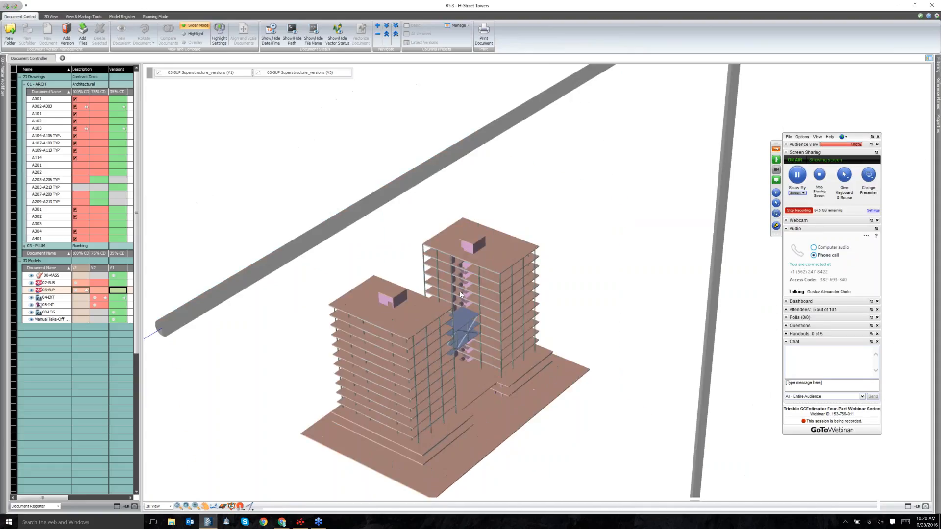
pyautogui.scroll(-3, 460, 294)
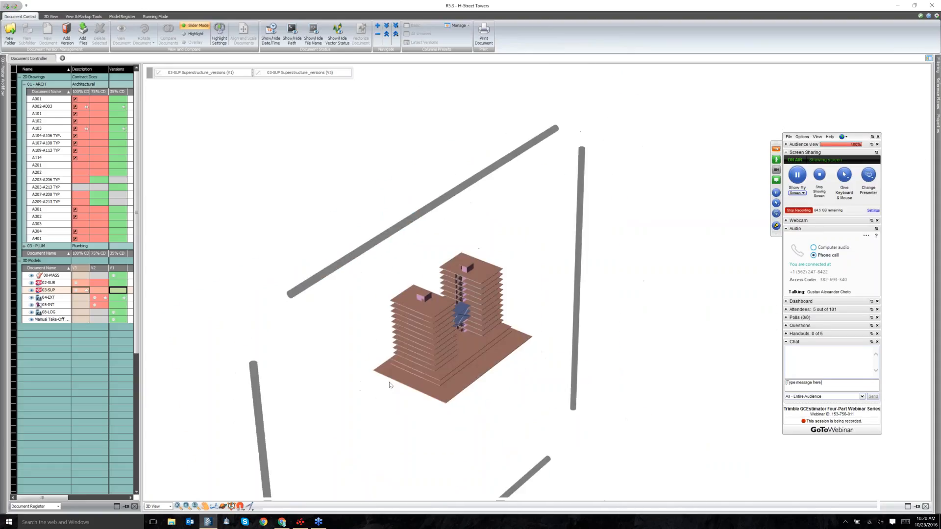
pyautogui.moveTo(390, 385); pyautogui.dragTo(428, 386)
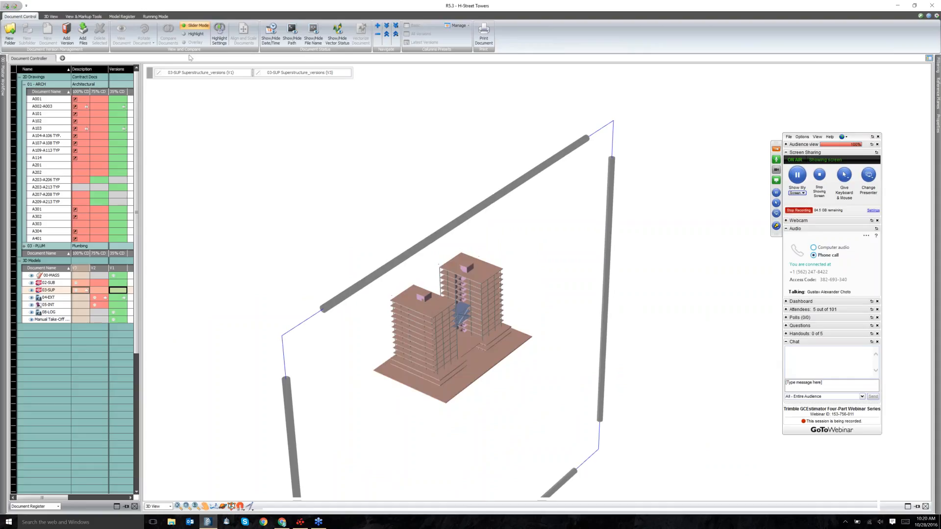
# Switch the comparison to Highlight mode and bring up the Highlight Settings beside the model.
pyautogui.click(195, 34)
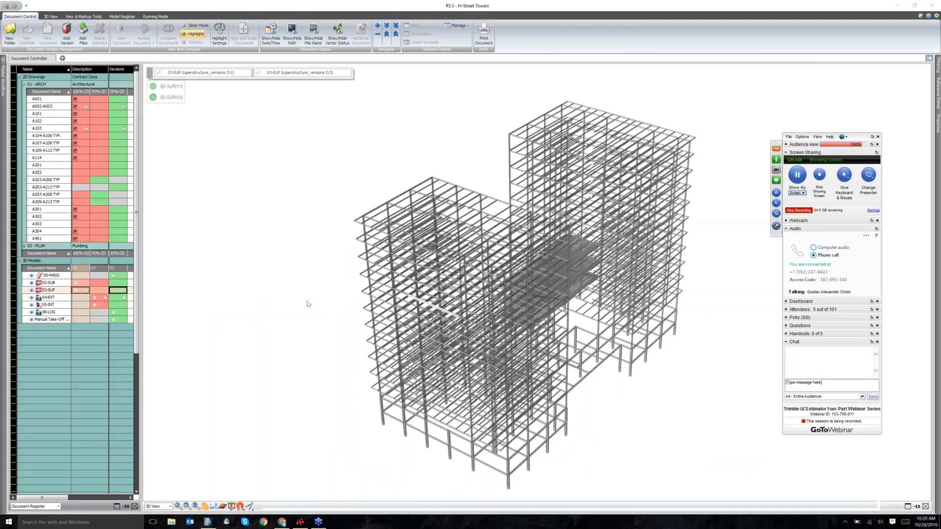
pyautogui.scroll(-2, 315, 227)
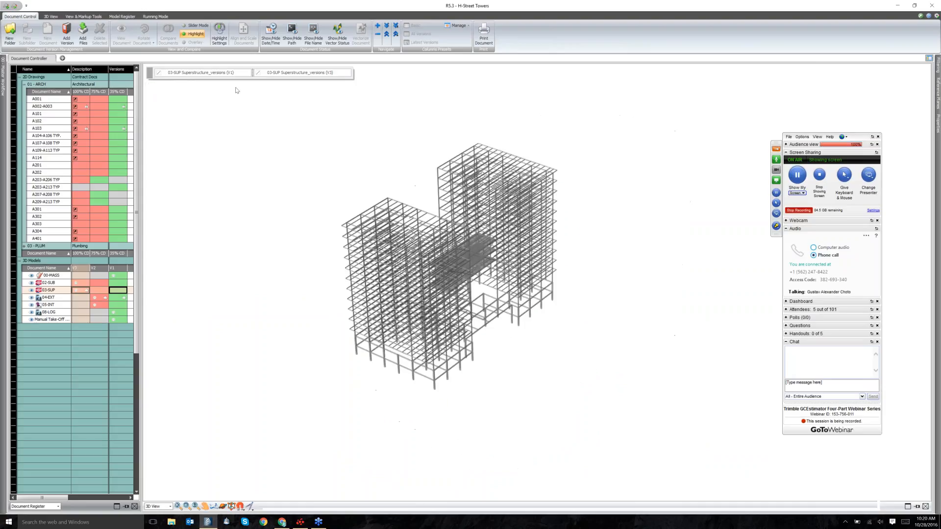
pyautogui.click(217, 30)
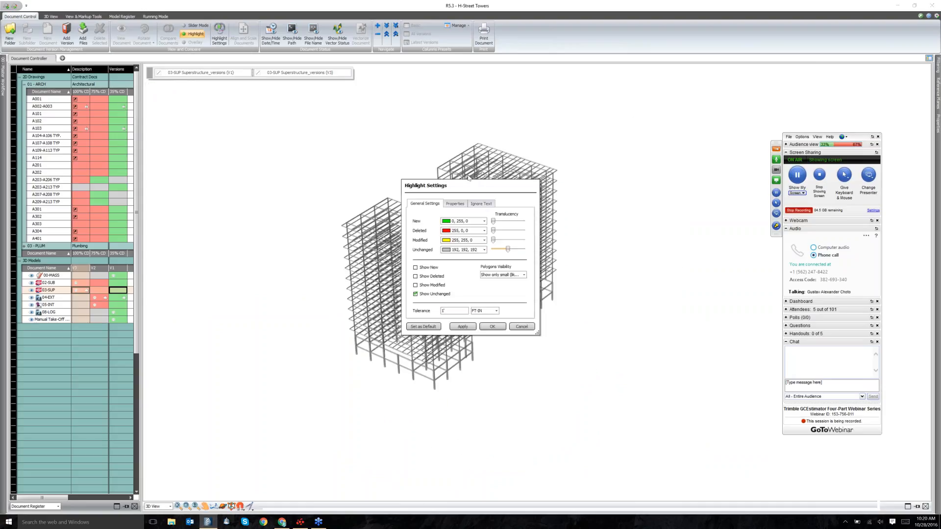
pyautogui.moveTo(441, 187); pyautogui.dragTo(567, 163)
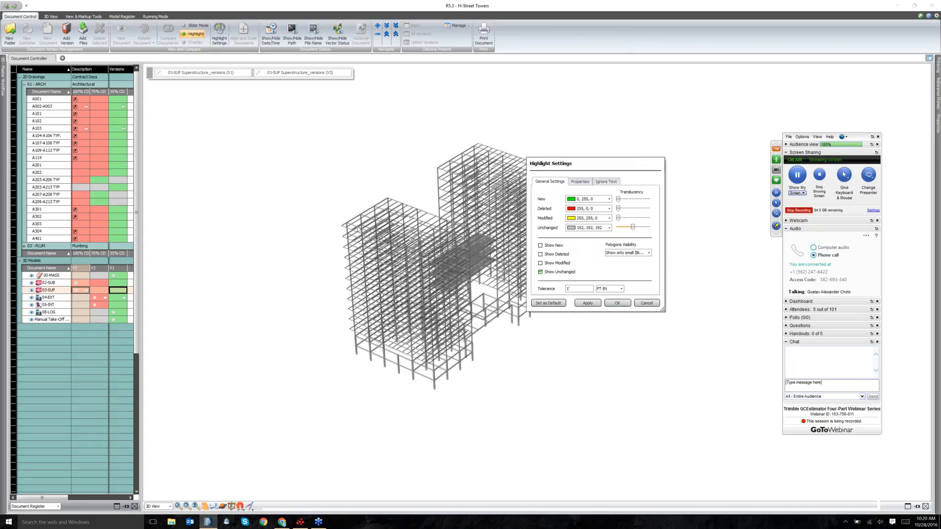
# Preview only new, then only deleted, then modified elements in the highlight display.
pyautogui.click(541, 246)
pyautogui.click(540, 272)
pyautogui.click(588, 303)
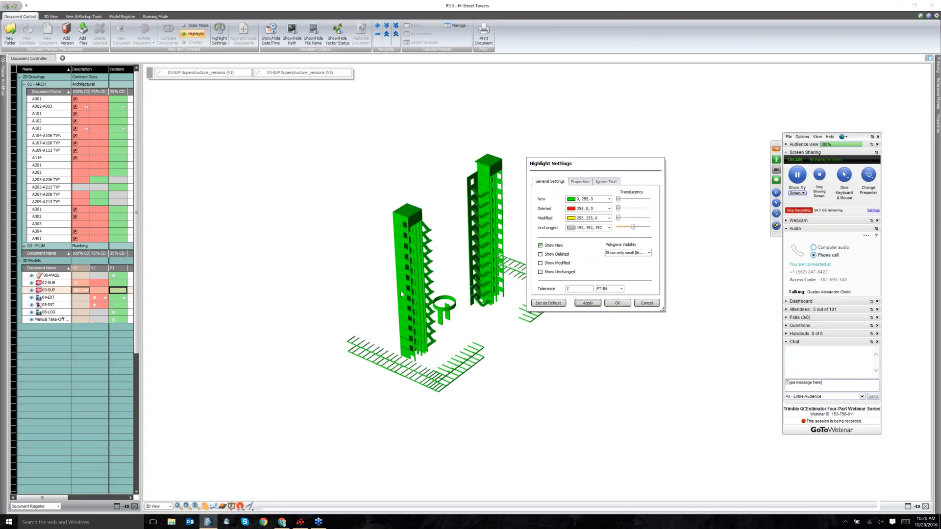
pyautogui.click(558, 255)
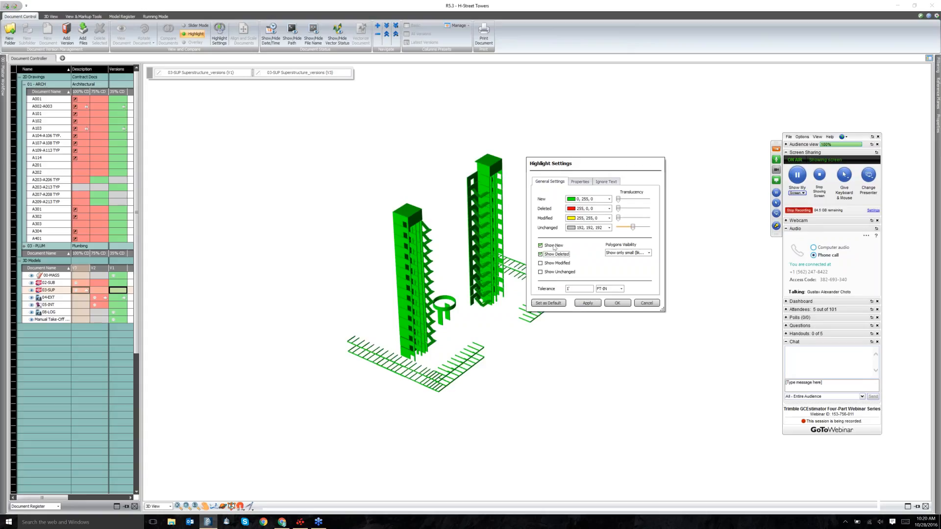
pyautogui.click(597, 305)
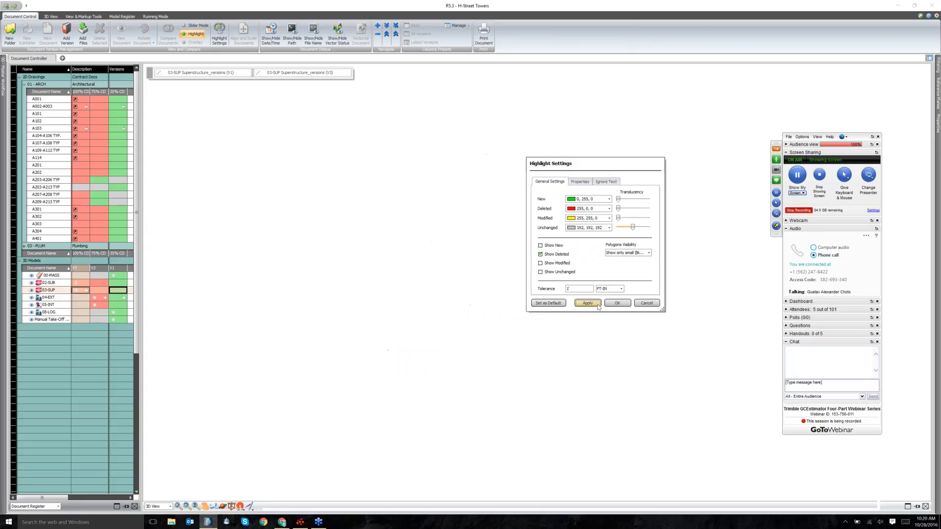
pyautogui.click(559, 263)
pyautogui.click(588, 303)
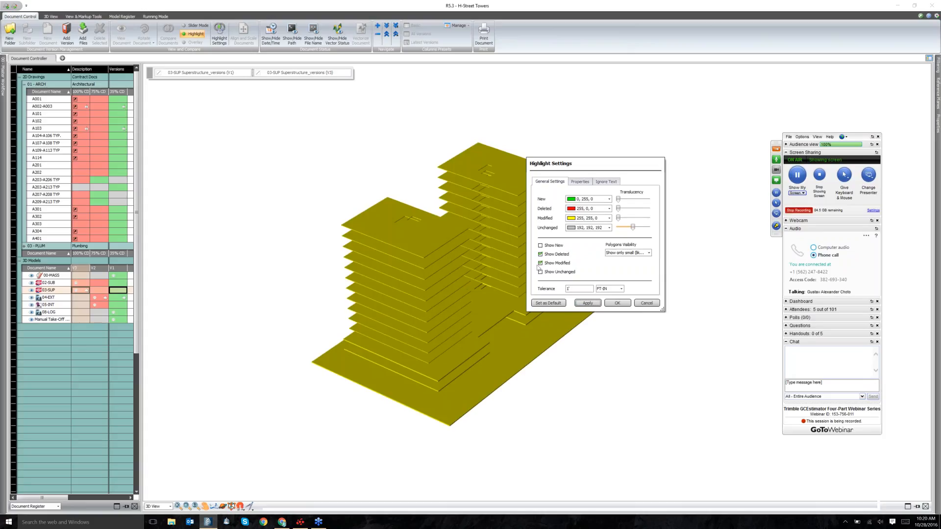
# Show new, modified and unchanged elements together and close the highlight settings.
pyautogui.click(541, 245)
pyautogui.click(541, 272)
pyautogui.click(591, 303)
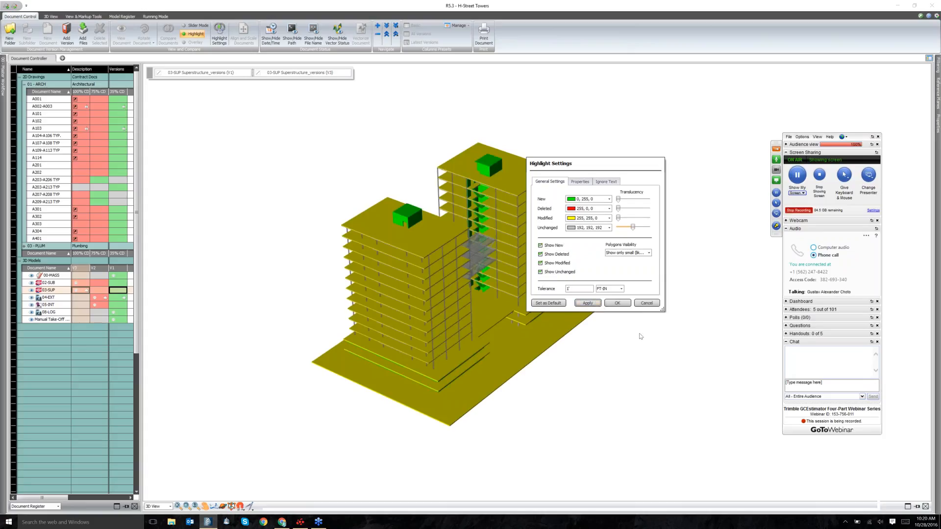
pyautogui.click(628, 305)
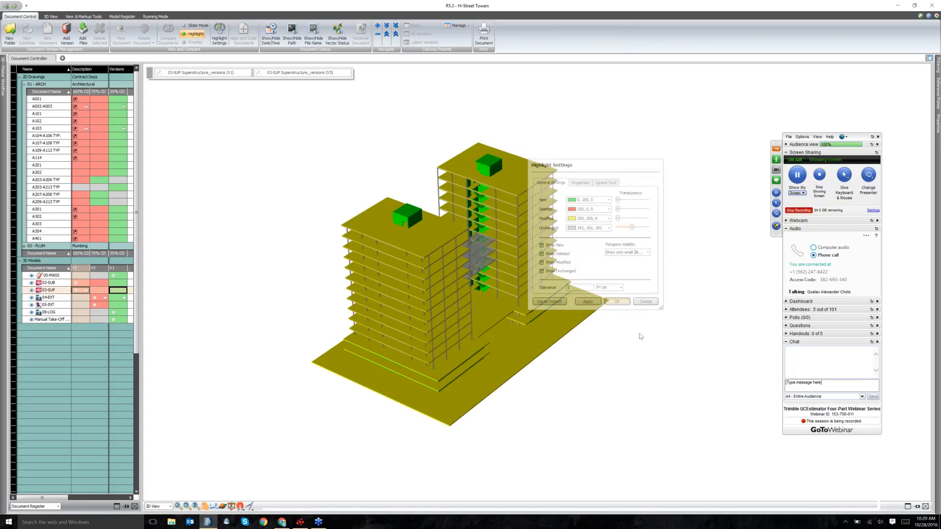
pyautogui.moveTo(636, 338)
pyautogui.mouseDown()
pyautogui.moveTo(553, 310)
pyautogui.moveTo(539, 269)
pyautogui.moveTo(543, 277)
pyautogui.mouseUp()
pyautogui.scroll(3, 544, 280)
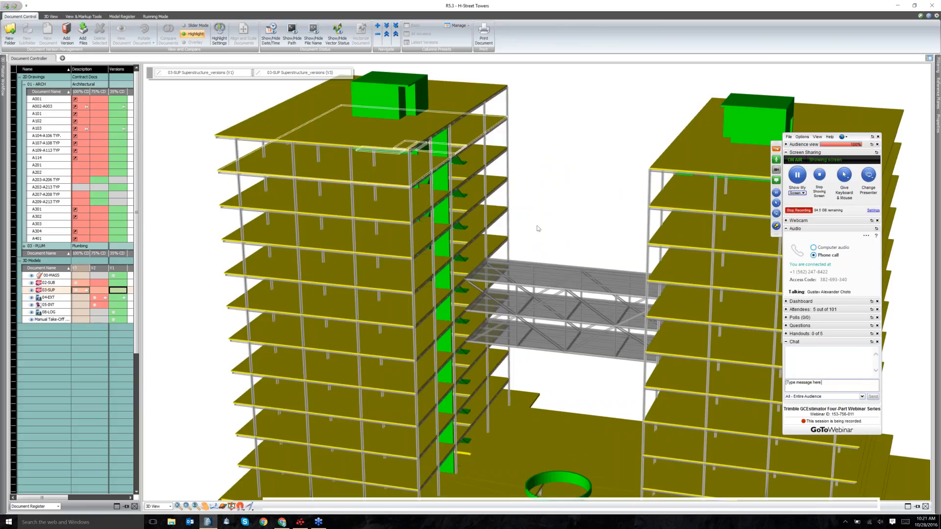
pyautogui.click(416, 106)
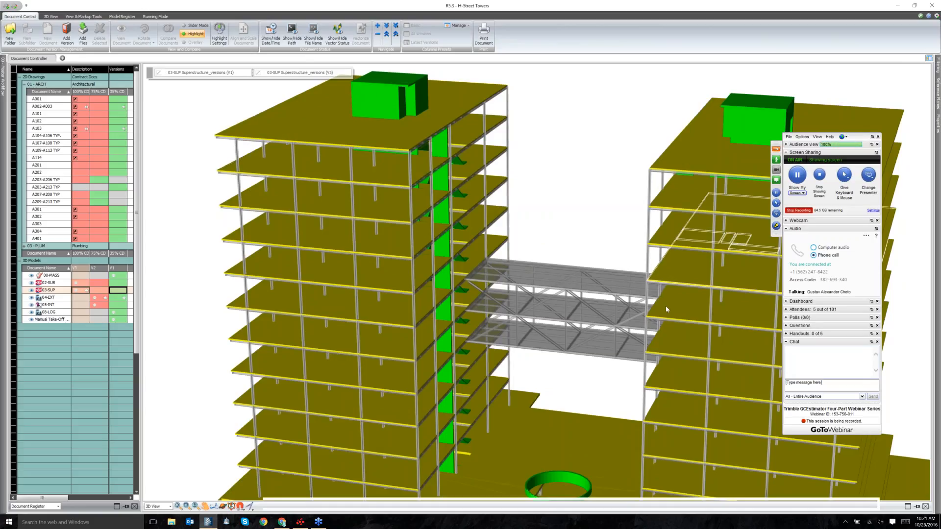
pyautogui.scroll(-5, 606, 241)
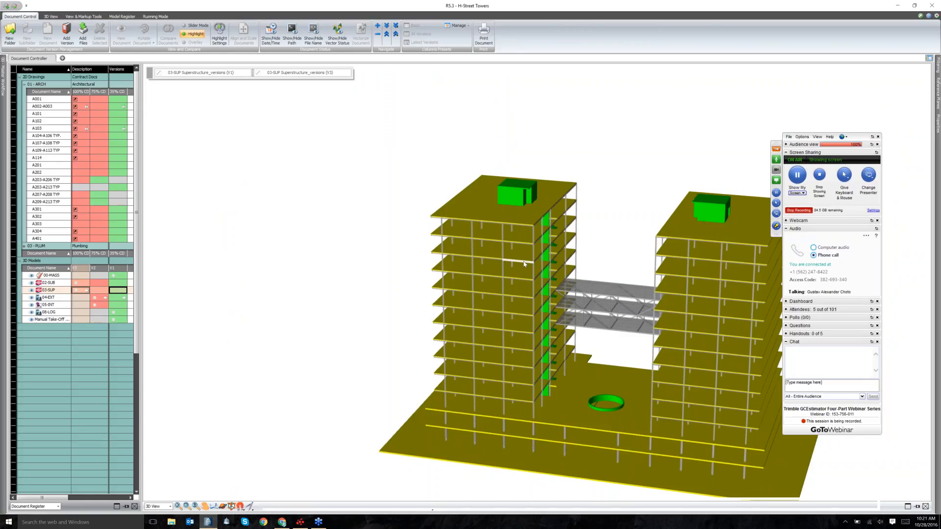
# Compare 04-EXT Exterior V1 with the 03-SUP superstructure and orbit to view the result.
pyautogui.click(122, 294)
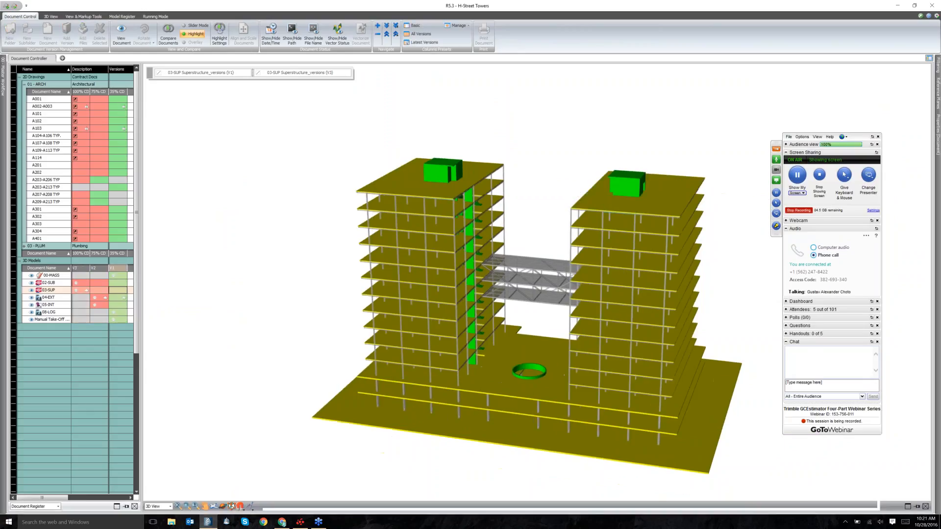
pyautogui.click(122, 295)
pyautogui.rightClick(119, 297)
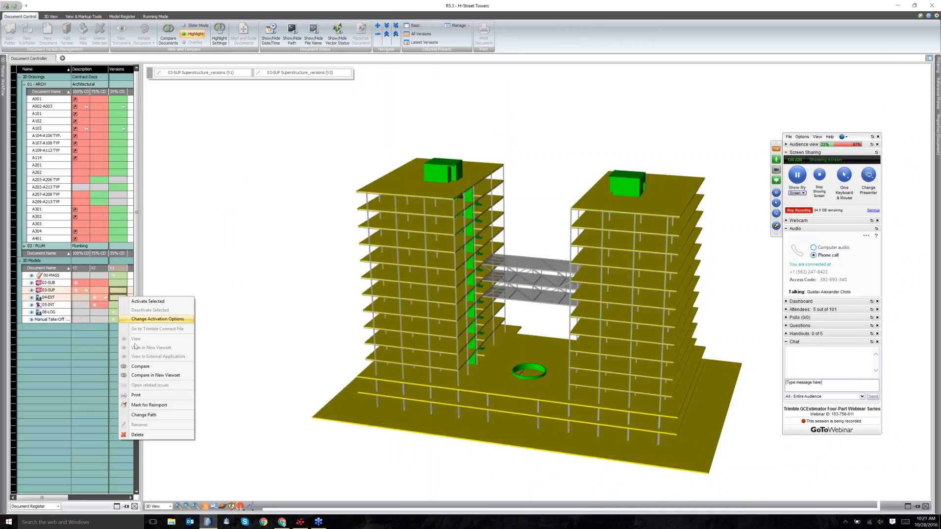
pyautogui.click(318, 360)
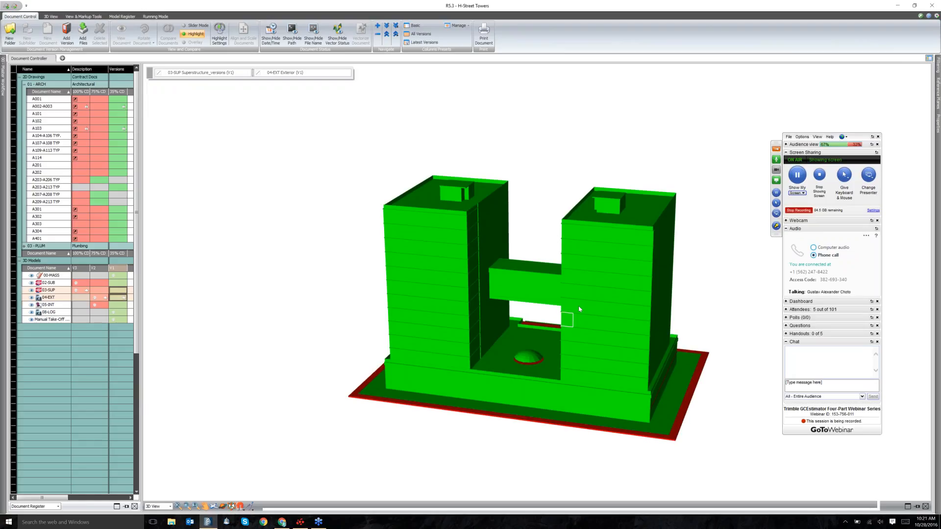
pyautogui.moveTo(579, 309); pyautogui.dragTo(220, 103)
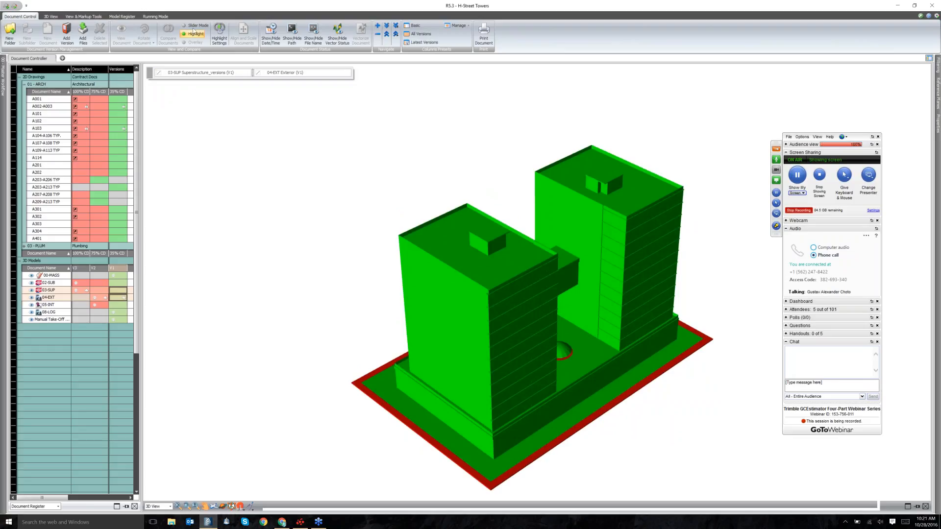
pyautogui.click(69, 370)
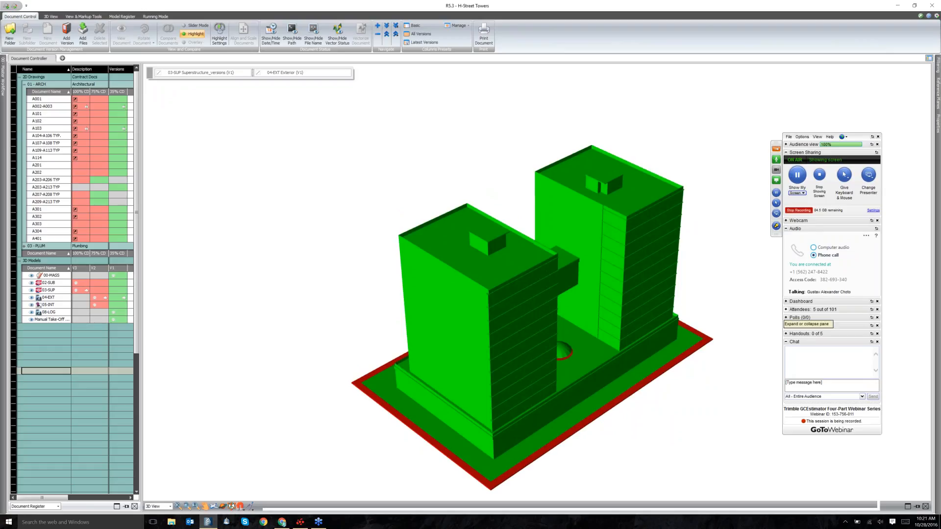
pyautogui.click(800, 309)
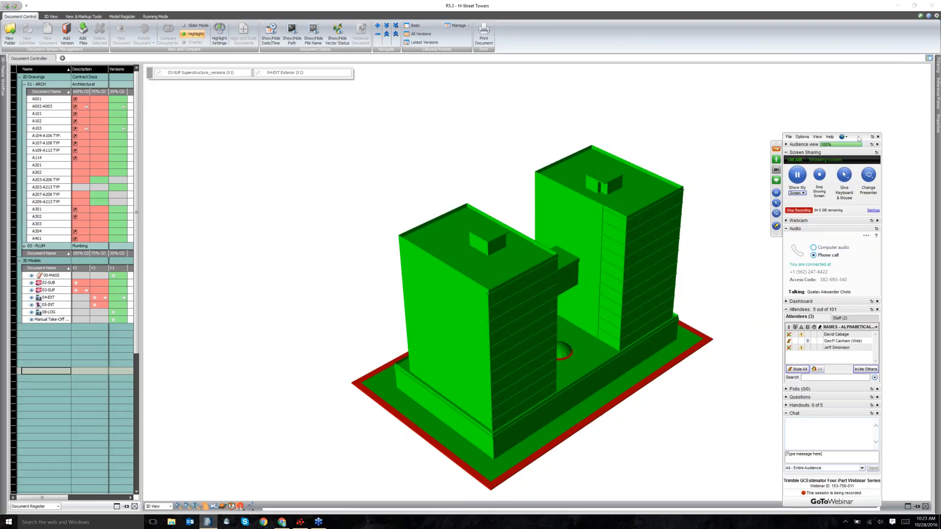
pyautogui.moveTo(858, 139); pyautogui.dragTo(834, 61)
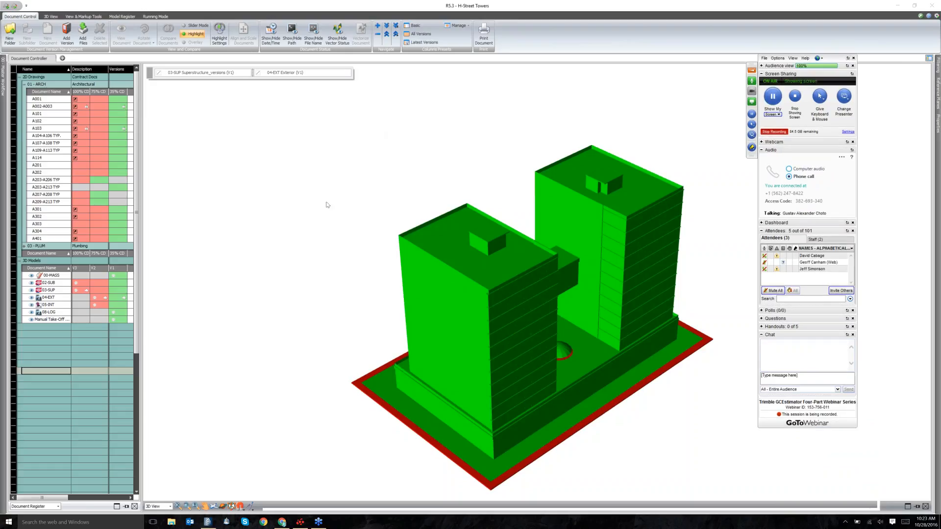
# View the 03-SUP superstructure model on its own.
pyautogui.rightClick(115, 290)
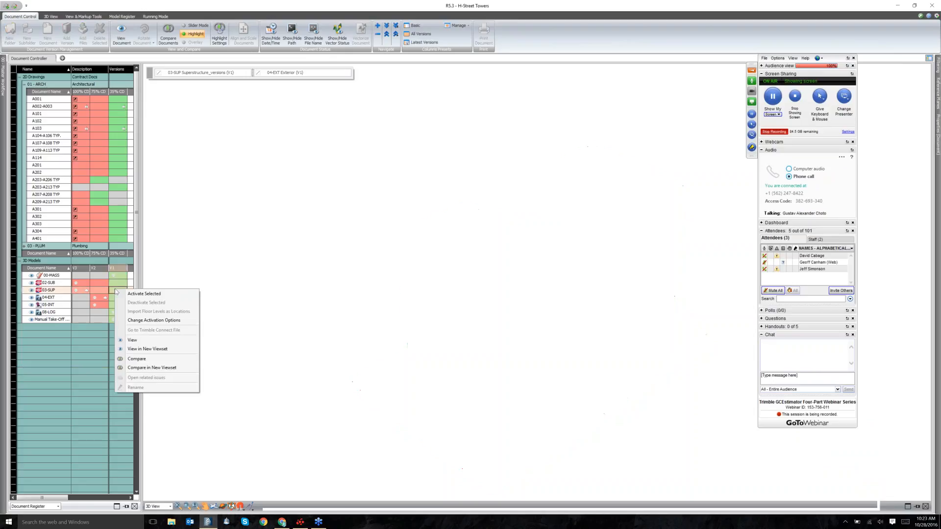
pyautogui.rightClick(81, 289)
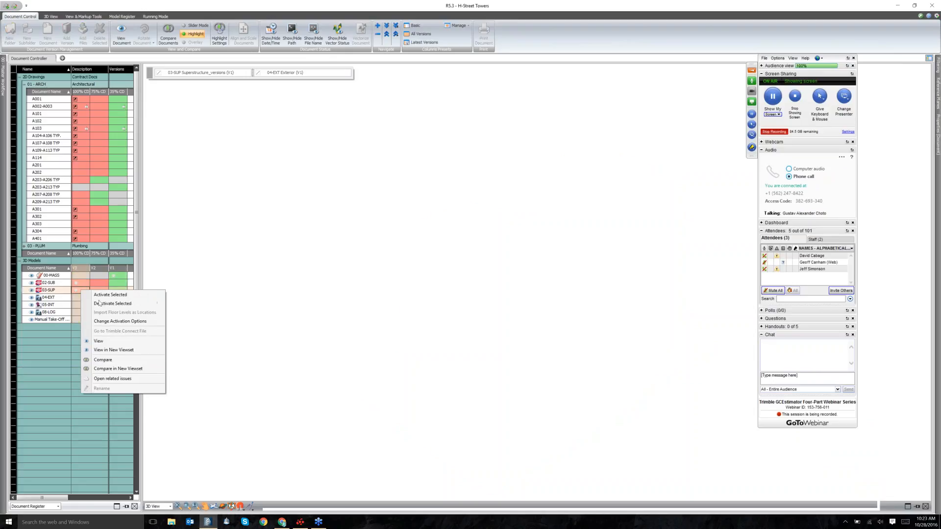
pyautogui.click(101, 341)
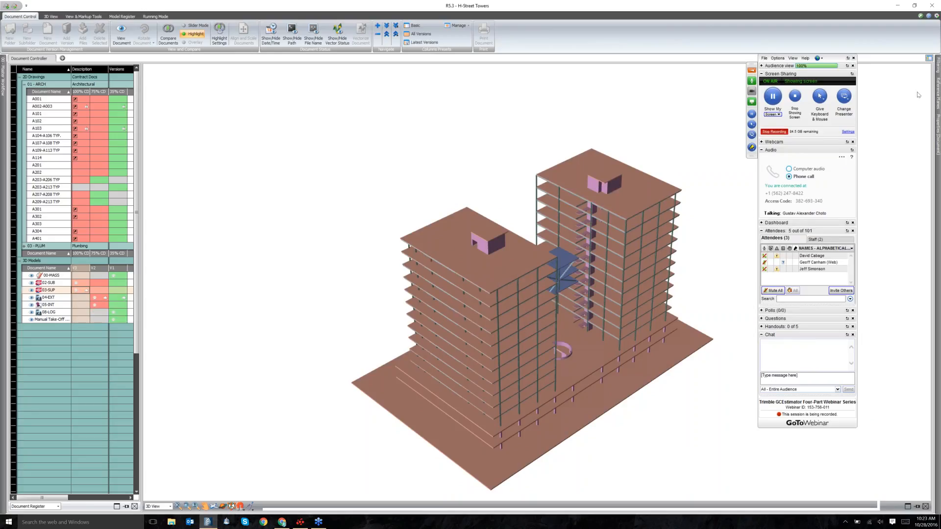
# Open the Reference Planes list and filter the view to the Roof (0016) level.
pyautogui.moveTo(938, 69)
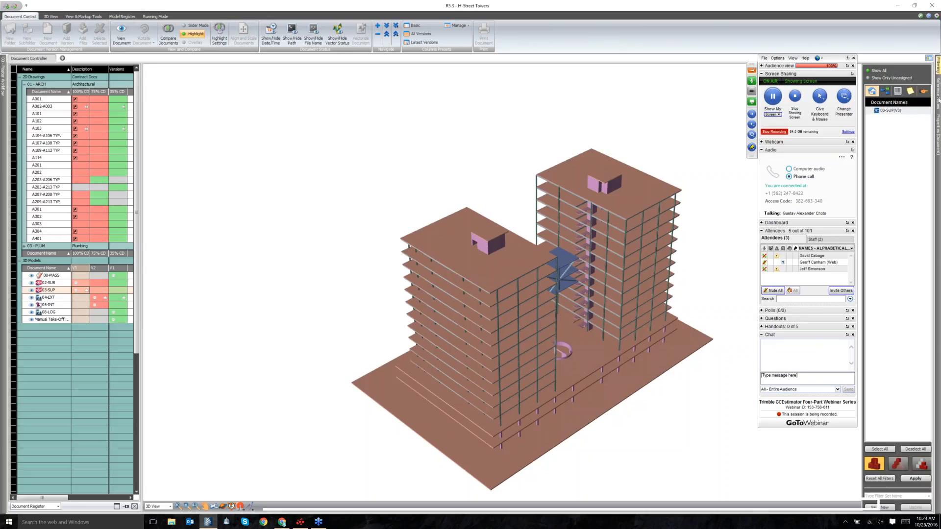
pyautogui.moveTo(938, 96)
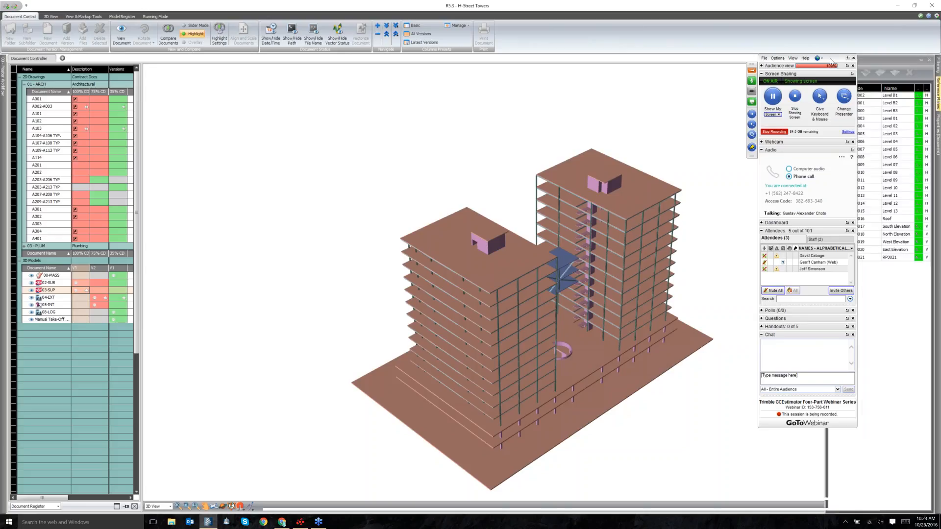
pyautogui.moveTo(822, 59); pyautogui.dragTo(798, 58)
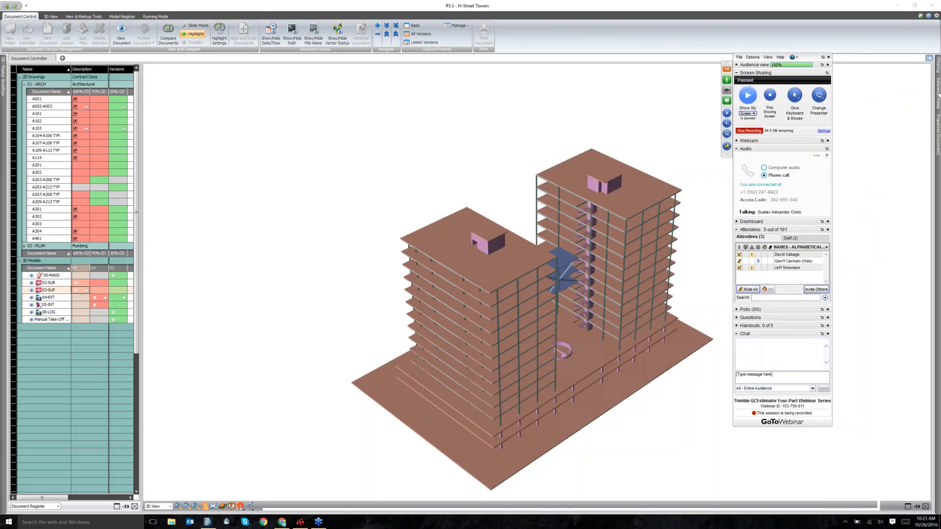
pyautogui.moveTo(938, 94)
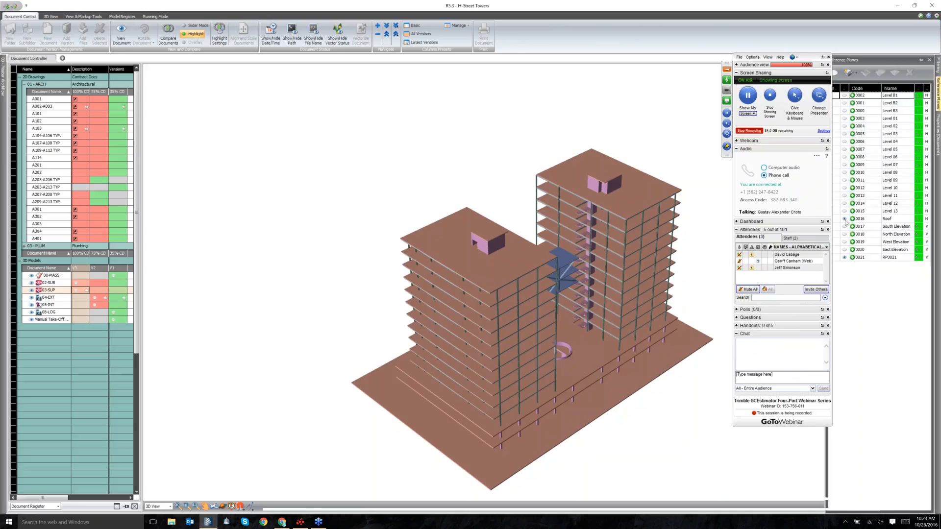
pyautogui.click(849, 219)
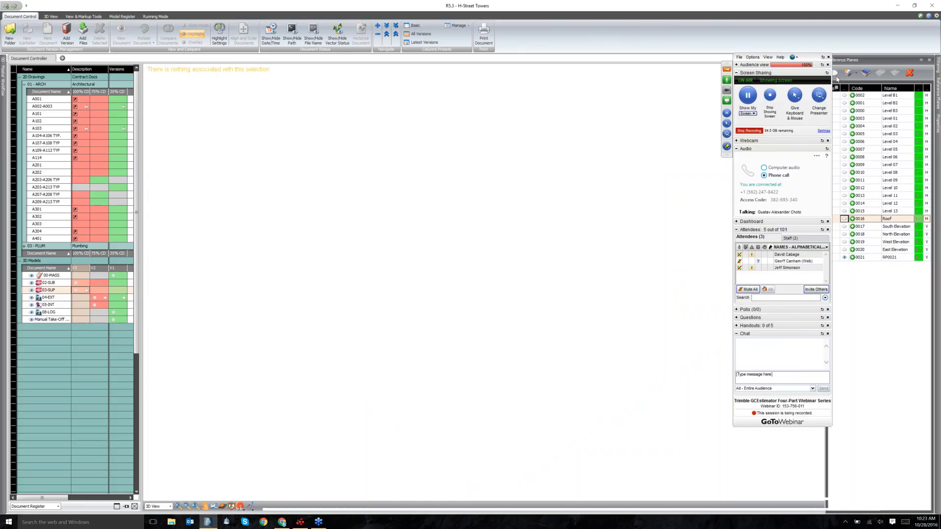
# Show reference plane RP0021 with its drawing sheet, with running mode on for the full building.
pyautogui.click(860, 258)
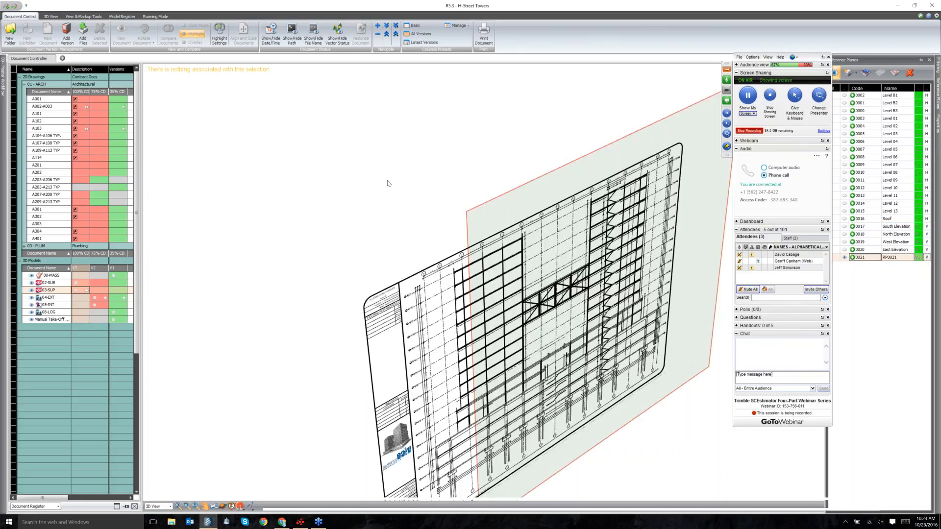
pyautogui.click(51, 17)
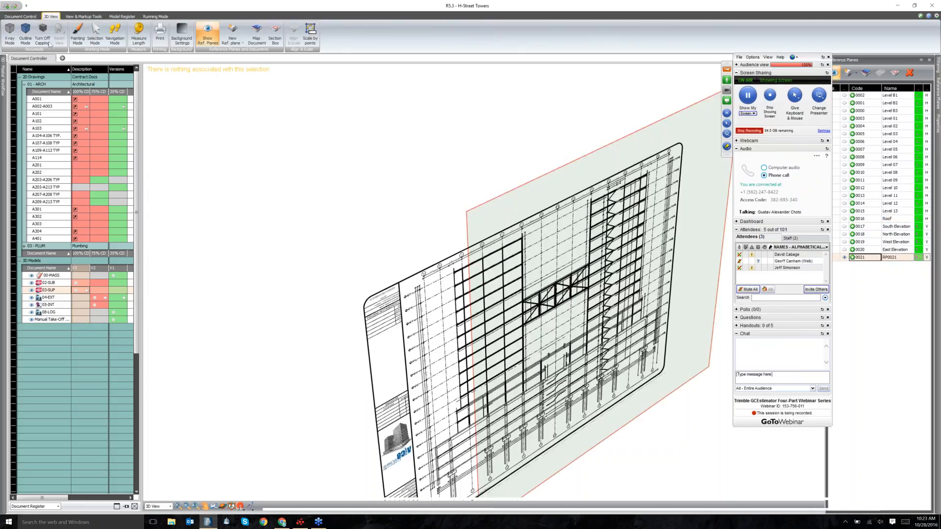
pyautogui.scroll(-3, 92, 36)
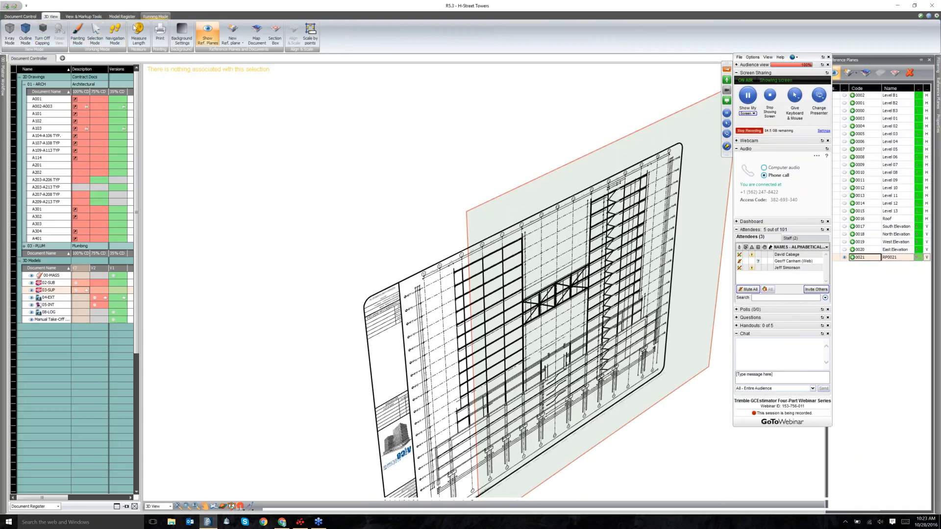
pyautogui.click(93, 34)
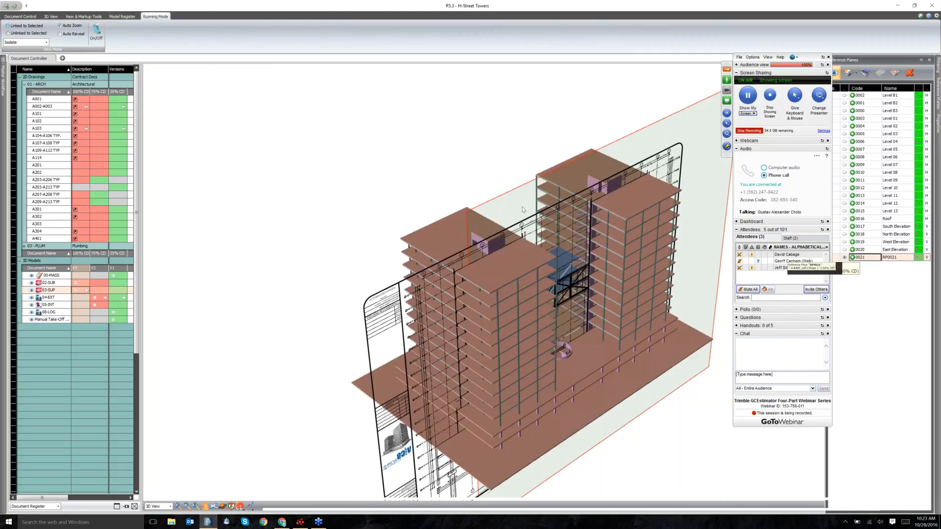
pyautogui.click(844, 258)
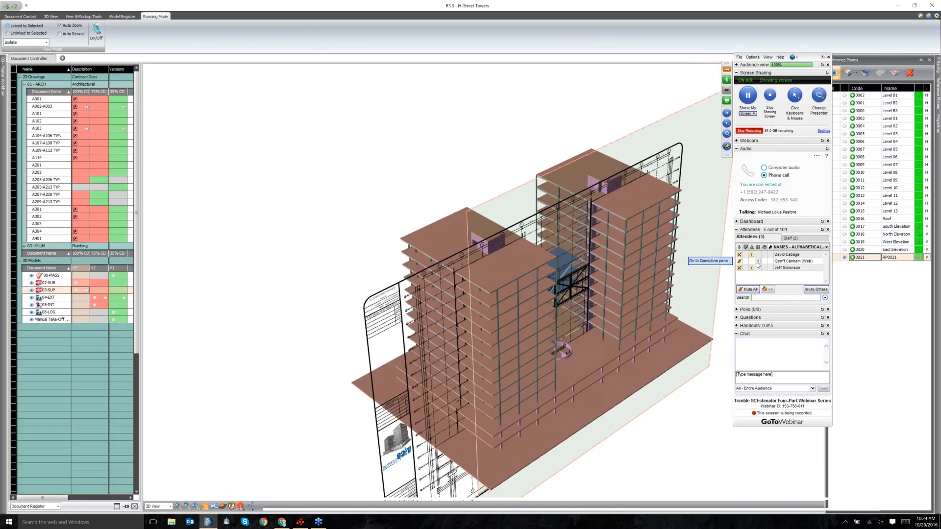
# Collapse the webinar audio section and orbit the model to a new angle.
pyautogui.click(737, 319)
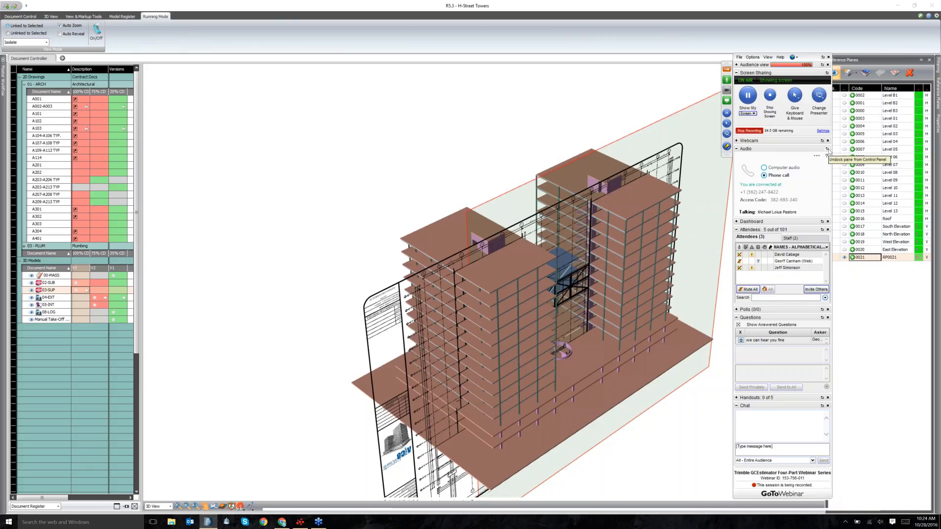
pyautogui.click(737, 150)
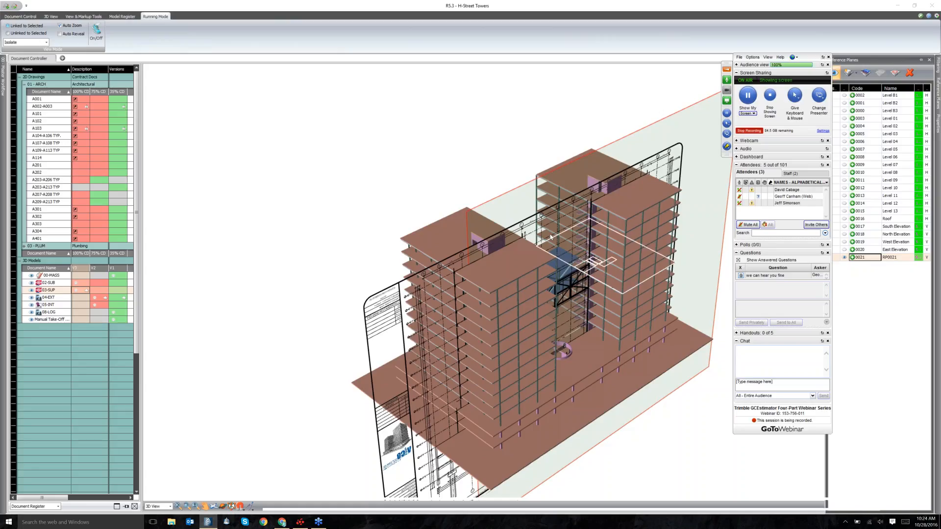
pyautogui.moveTo(550, 237); pyautogui.dragTo(445, 267)
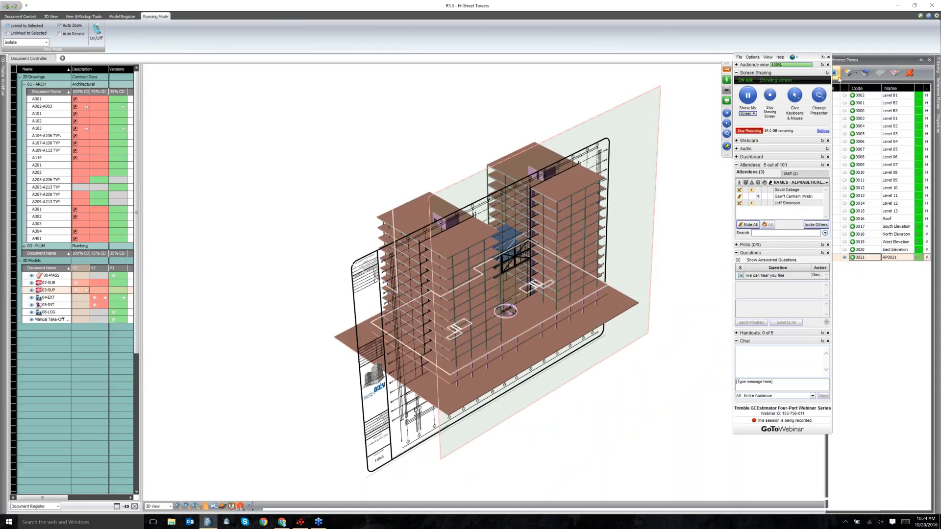
# Enable Section Box to cut the towers at RP0021, then zoom and orbit to inspect the cut.
pyautogui.click(897, 75)
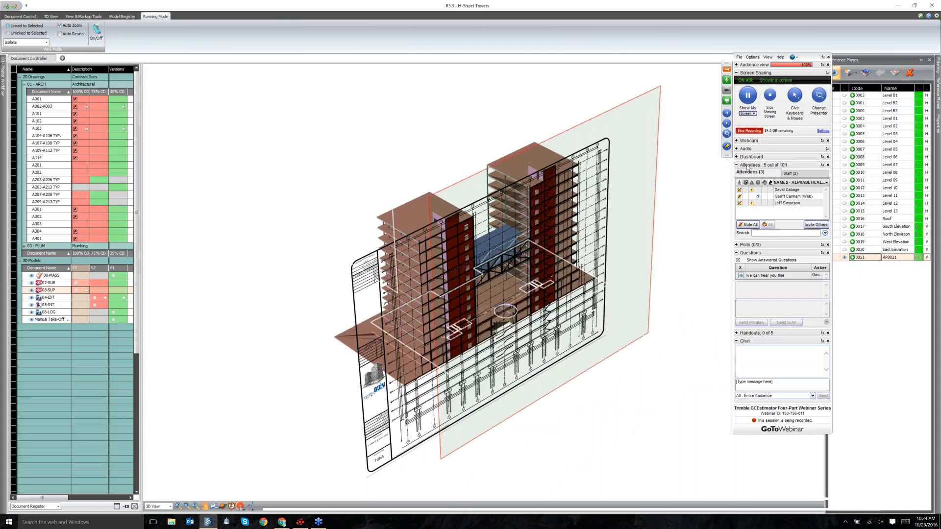
pyautogui.scroll(3, 505, 223)
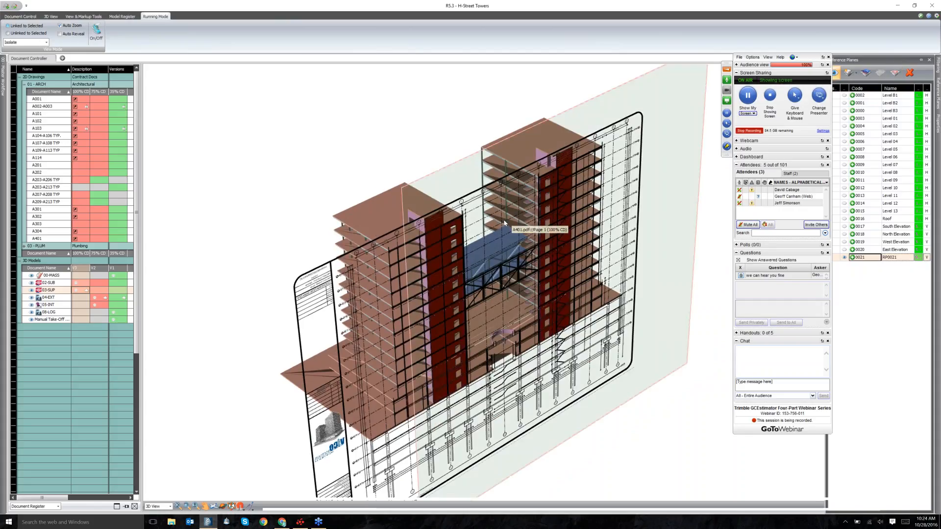
pyautogui.moveTo(505, 223); pyautogui.dragTo(432, 221)
pyautogui.scroll(3, 670, 182)
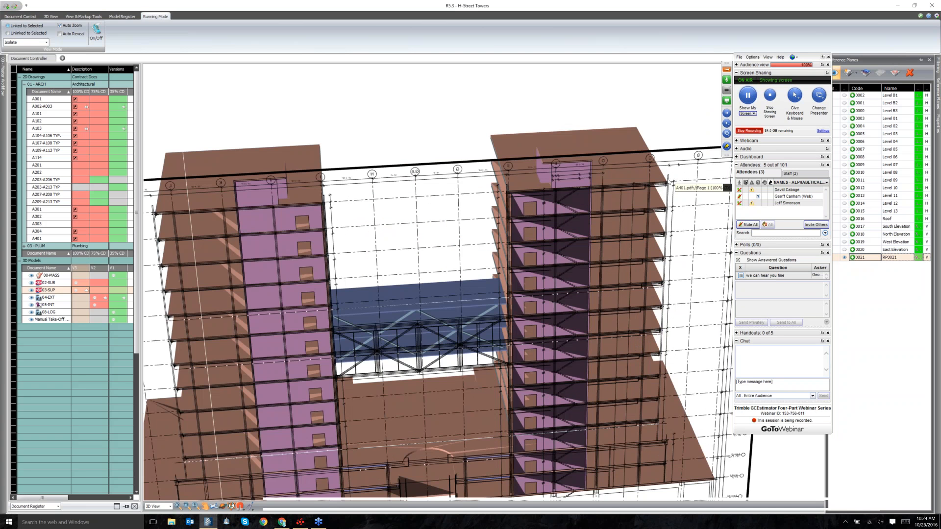
pyautogui.scroll(5, 669, 183)
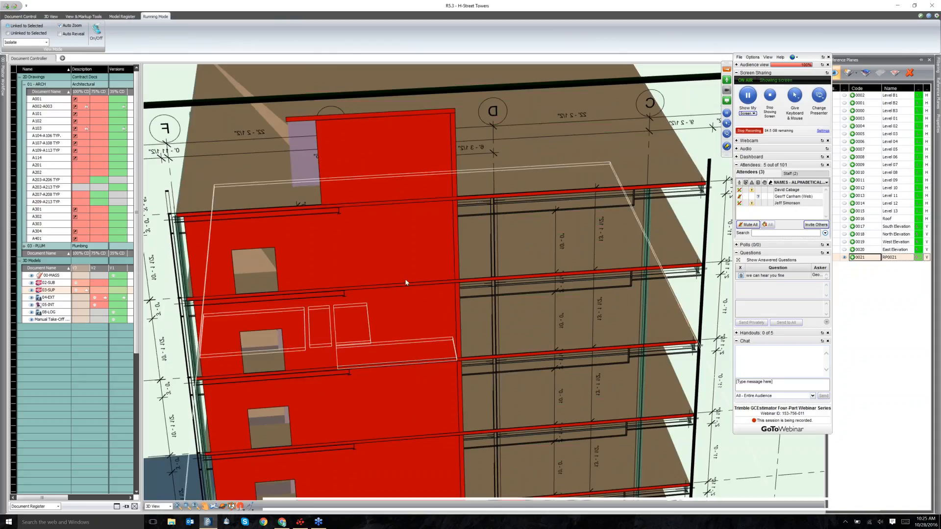
pyautogui.scroll(-2, 406, 283)
pyautogui.scroll(-2, 406, 283)
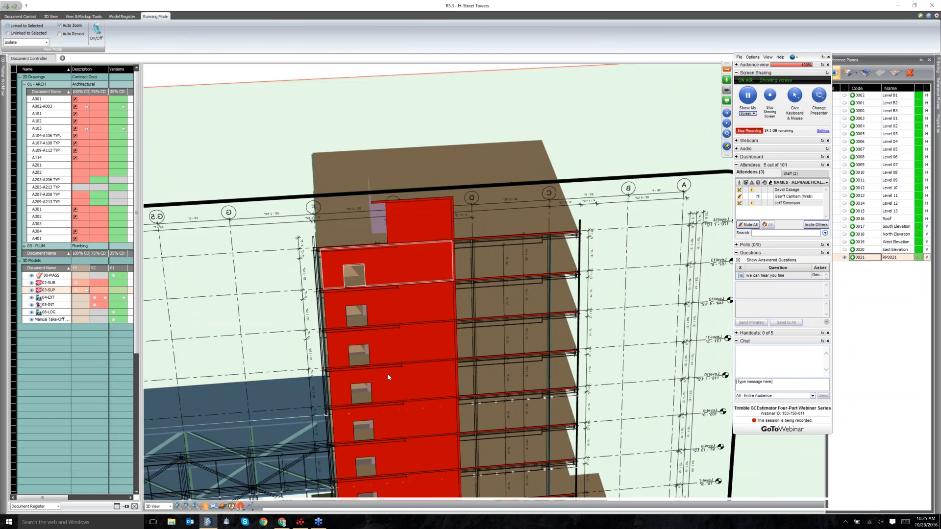
pyautogui.moveTo(387, 376); pyautogui.dragTo(348, 365)
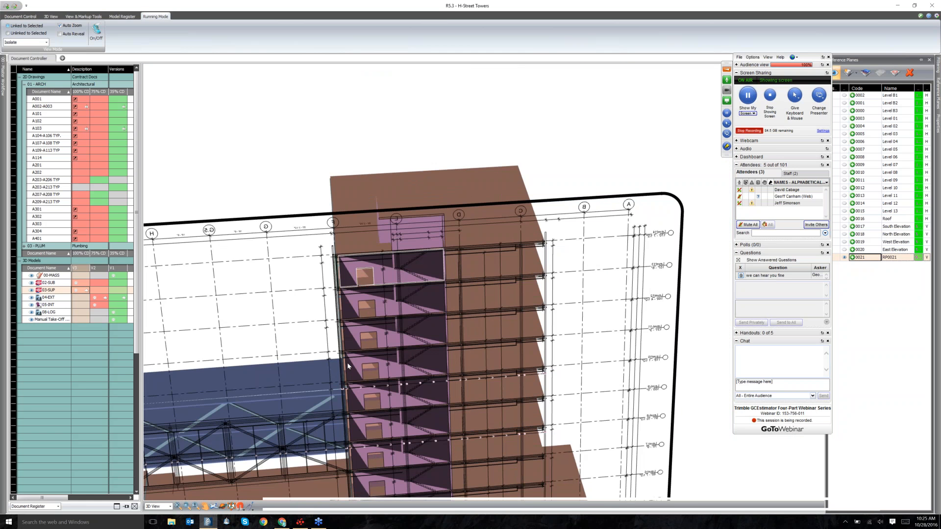
pyautogui.scroll(-2, 348, 367)
pyautogui.moveTo(423, 244); pyautogui.dragTo(402, 338)
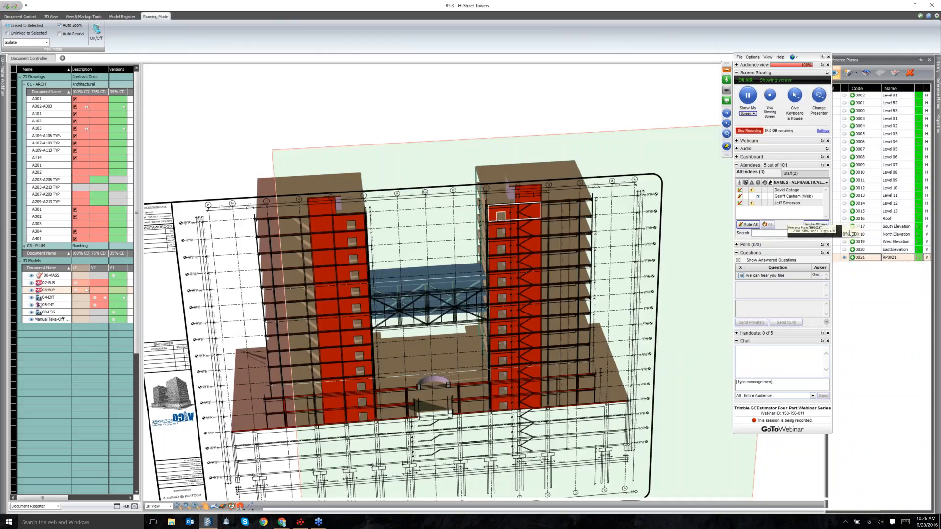
# Show the Roof plan sheet on the model and select the right tower's rooftop box to inspect.
pyautogui.click(844, 218)
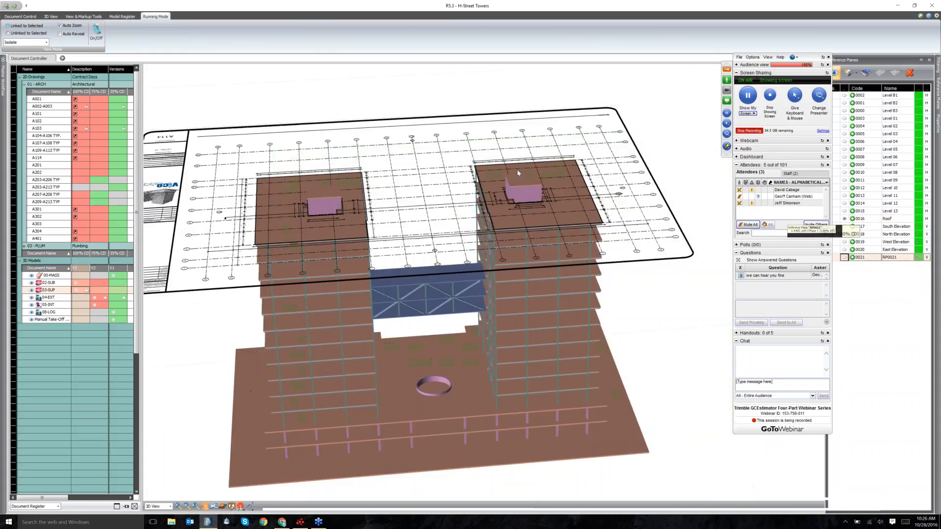
pyautogui.click(523, 185)
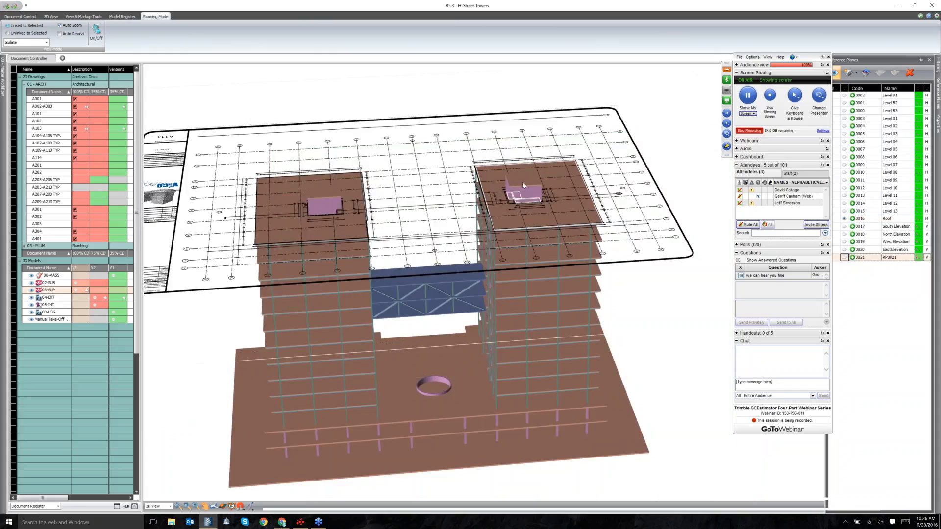
pyautogui.scroll(6, 523, 186)
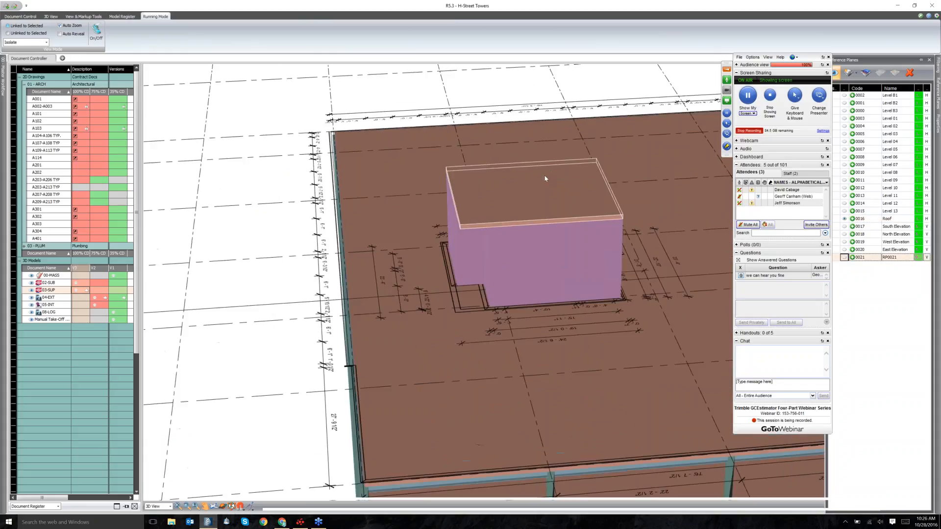
pyautogui.moveTo(545, 177); pyautogui.dragTo(531, 272)
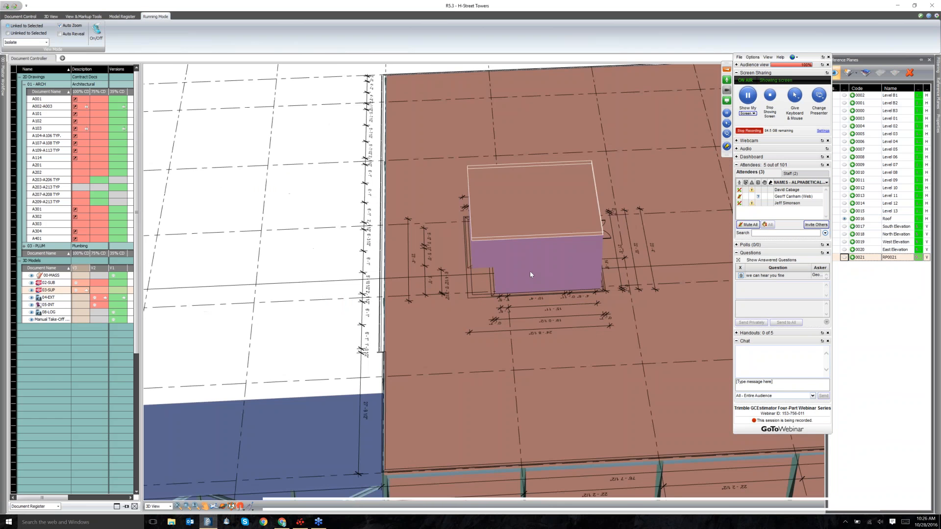
pyautogui.scroll(-3, 530, 272)
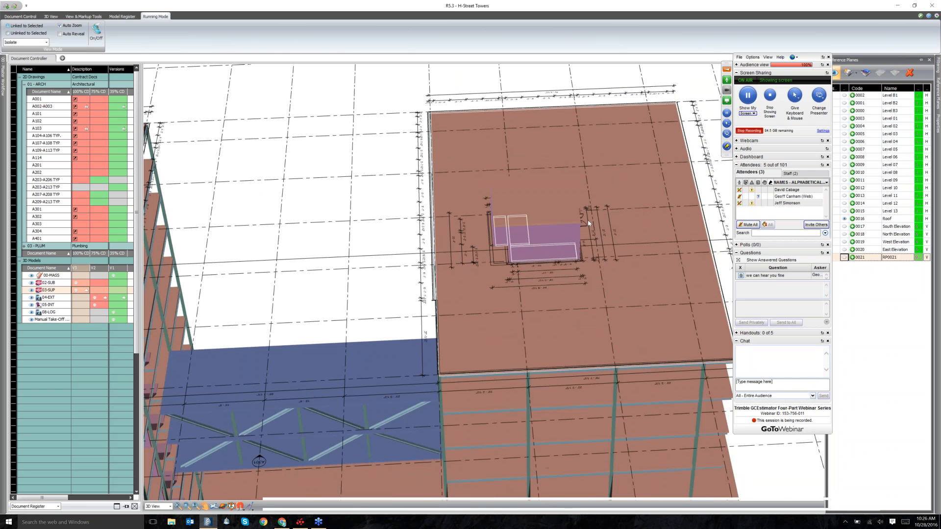
pyautogui.scroll(-3, 589, 223)
pyautogui.moveTo(635, 248); pyautogui.dragTo(562, 236)
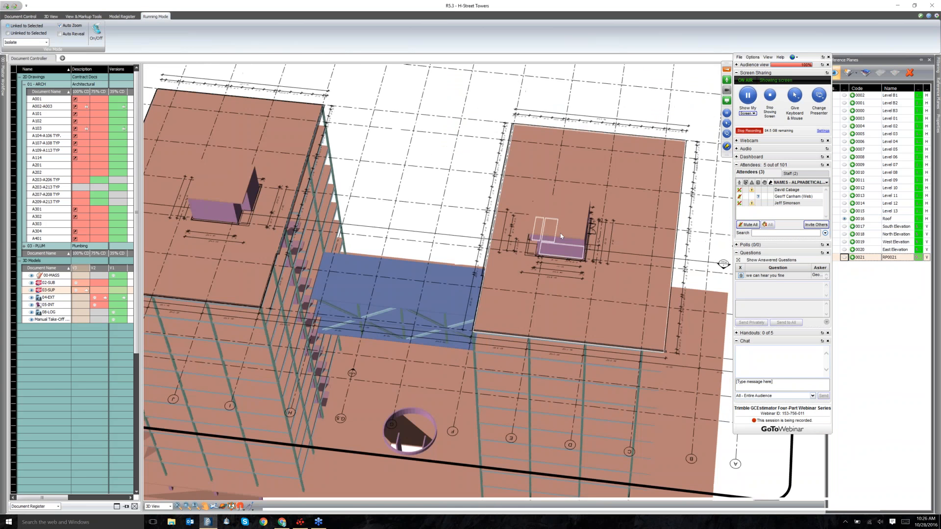
# Zoom and orbit until both tower roofs with sheet A114 are in view.
pyautogui.scroll(-5, 610, 262)
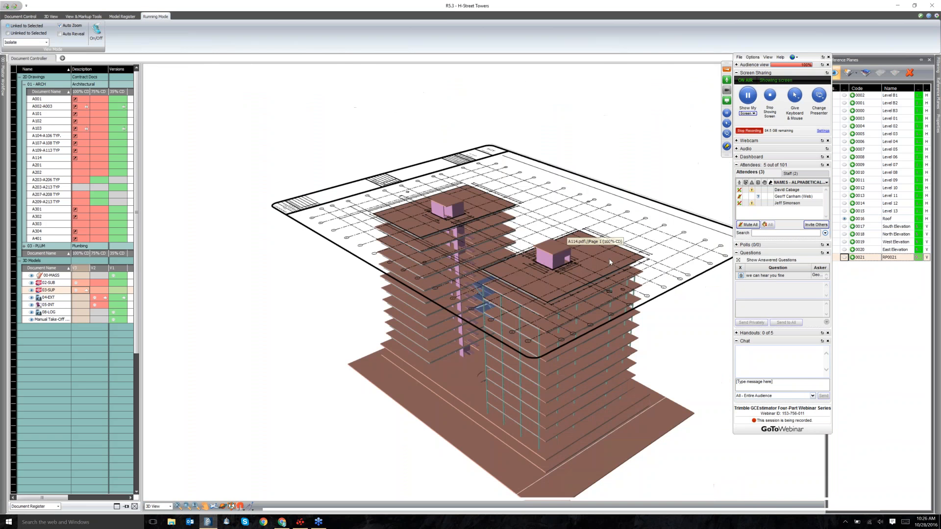
pyautogui.scroll(5, 610, 262)
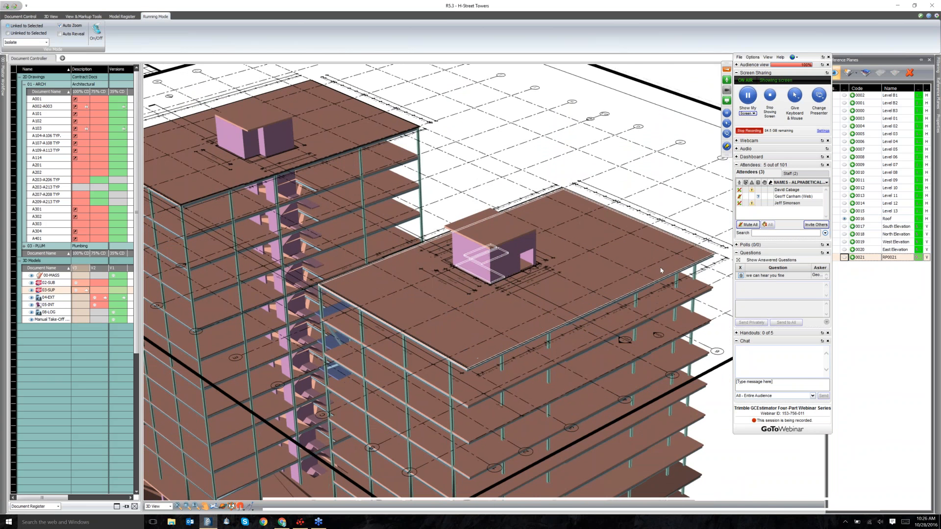
pyautogui.scroll(-3, 661, 270)
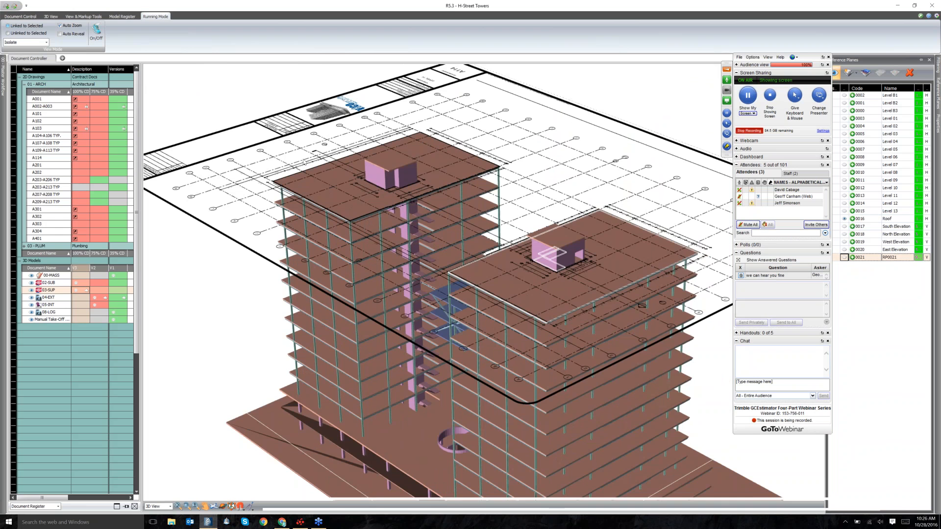
pyautogui.scroll(-1, 455, 237)
pyautogui.scroll(4, 454, 237)
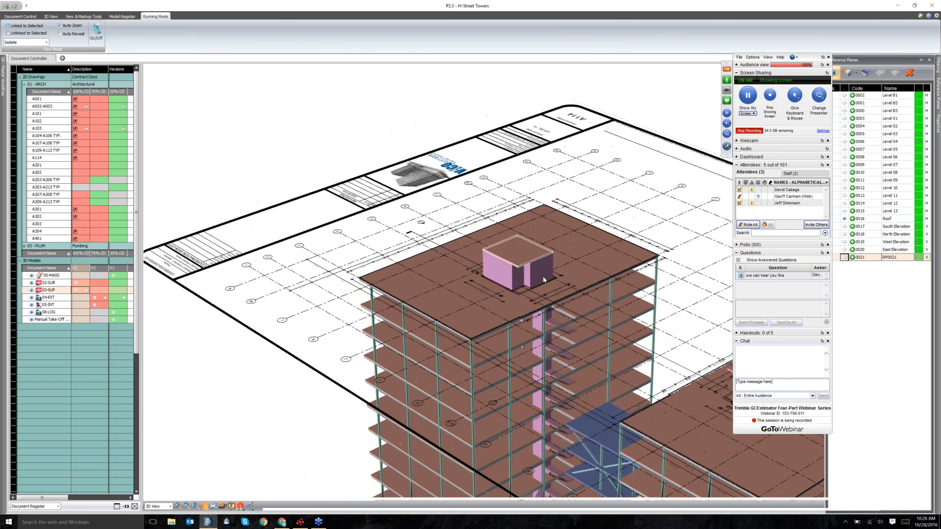
pyautogui.scroll(2, 544, 280)
pyautogui.scroll(1, 508, 303)
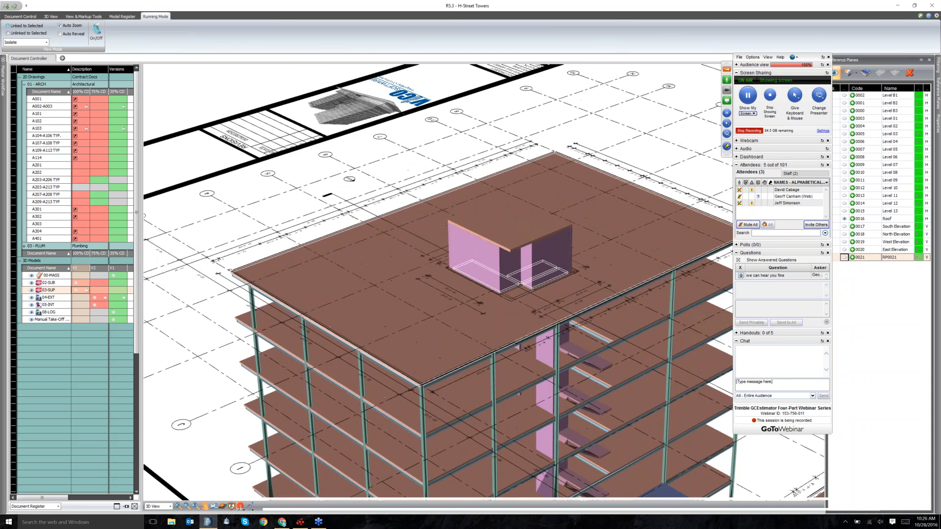
pyautogui.scroll(-3, 444, 294)
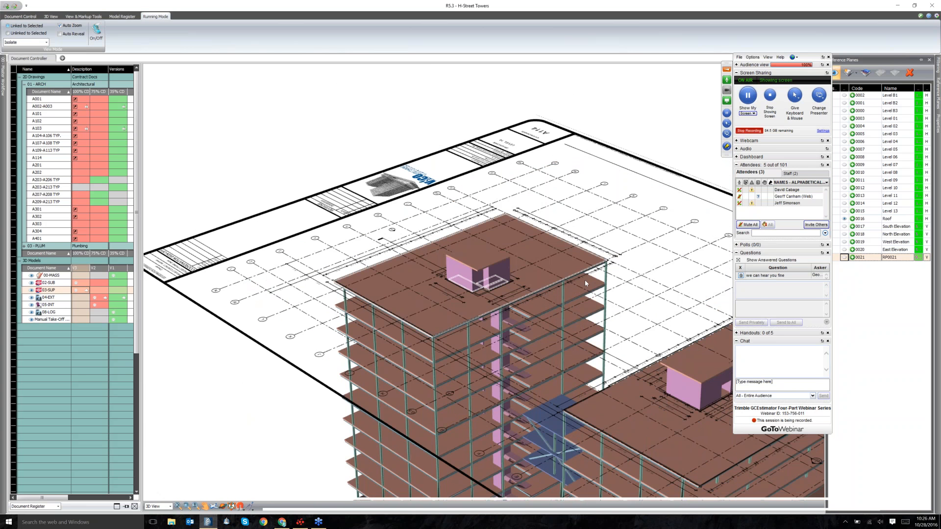
pyautogui.scroll(-1, 585, 282)
pyautogui.moveTo(585, 282); pyautogui.dragTo(467, 233)
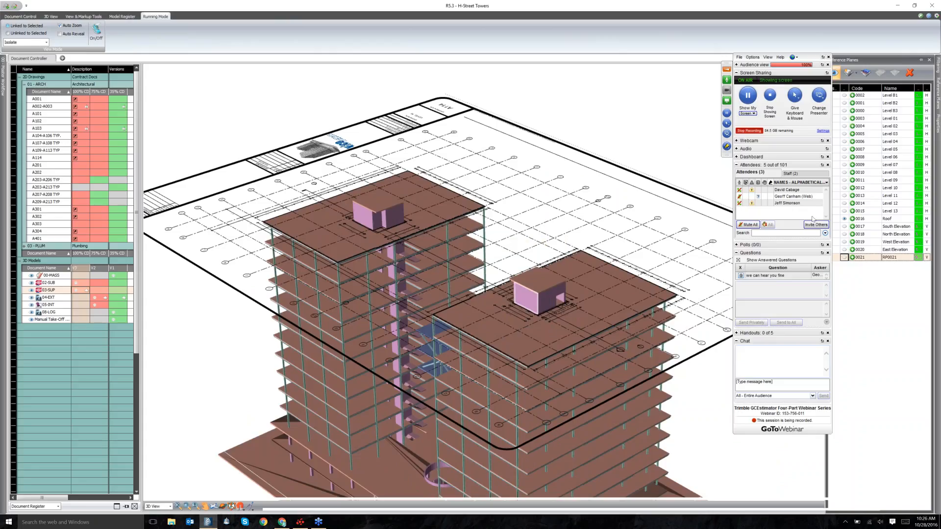
pyautogui.click(845, 212)
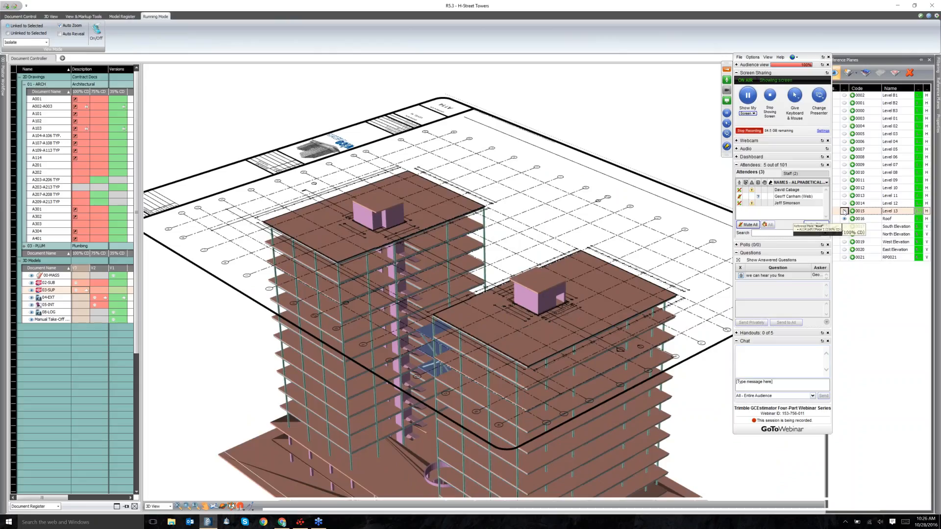
pyautogui.click(845, 203)
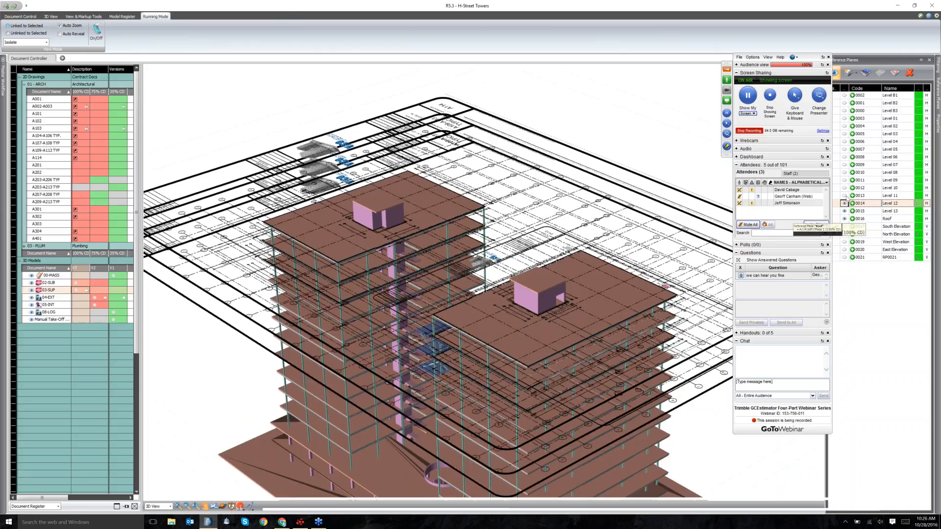
pyautogui.click(845, 195)
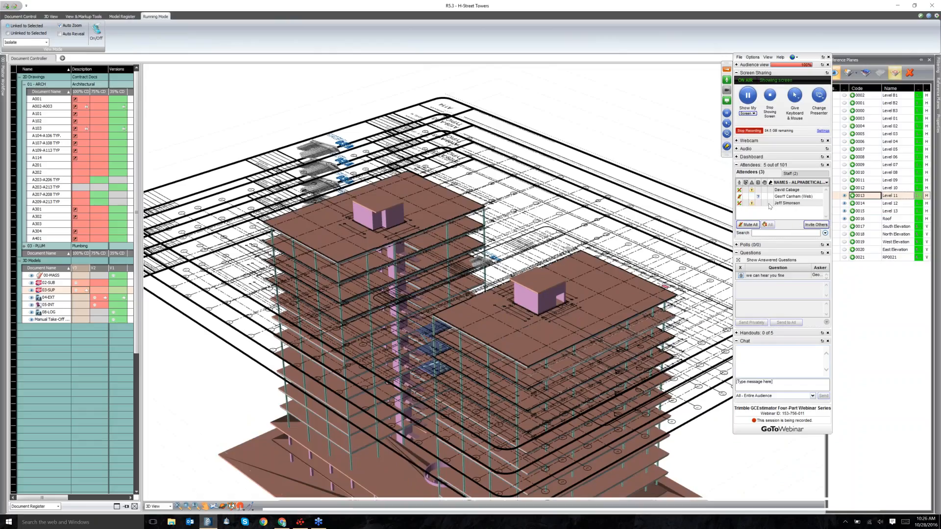
pyautogui.click(881, 79)
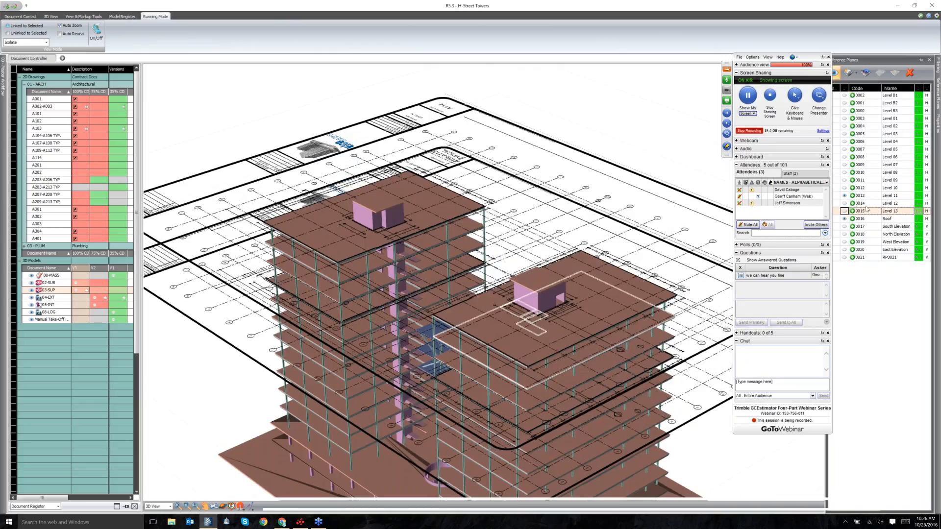
pyautogui.click(883, 196)
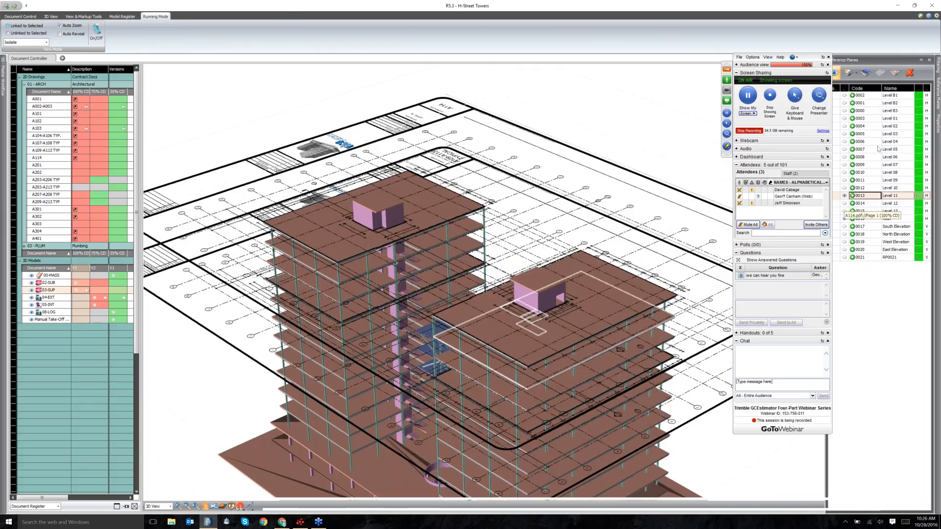
pyautogui.click(894, 75)
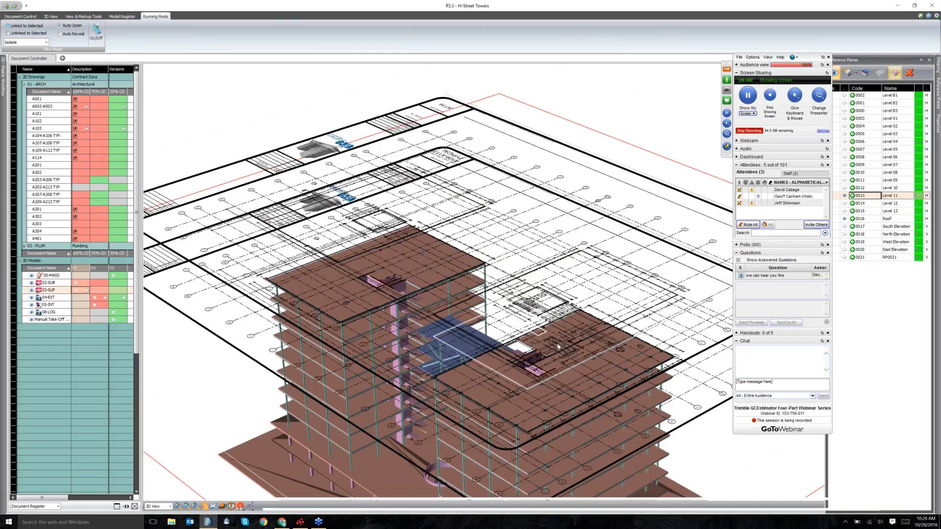
# Inspect the Level 11 stair opening up close, then select the Roof reference plane.
pyautogui.scroll(5, 557, 346)
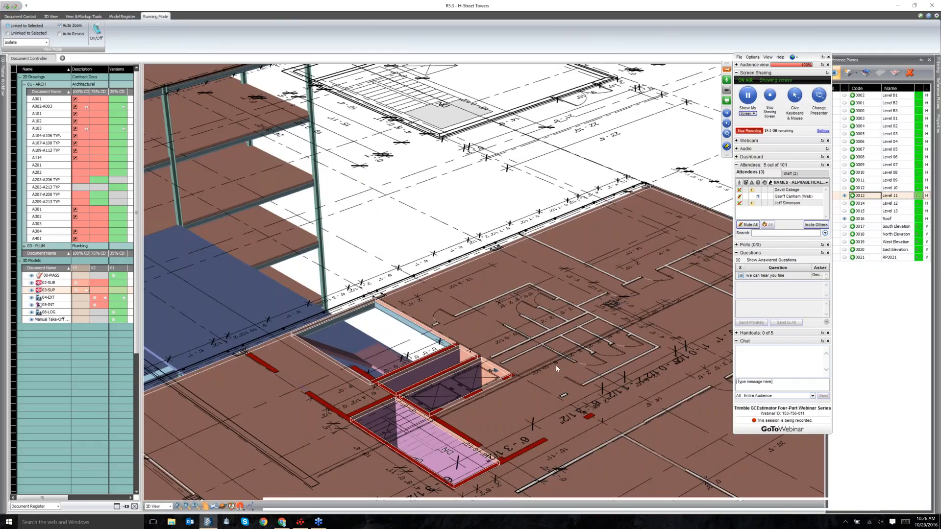
pyautogui.scroll(-2, 555, 366)
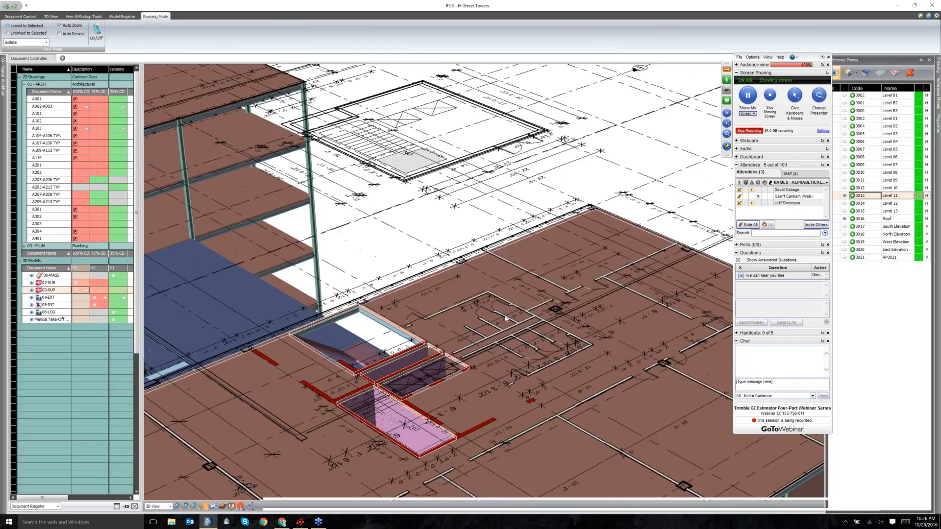
pyautogui.moveTo(506, 319); pyautogui.dragTo(411, 311)
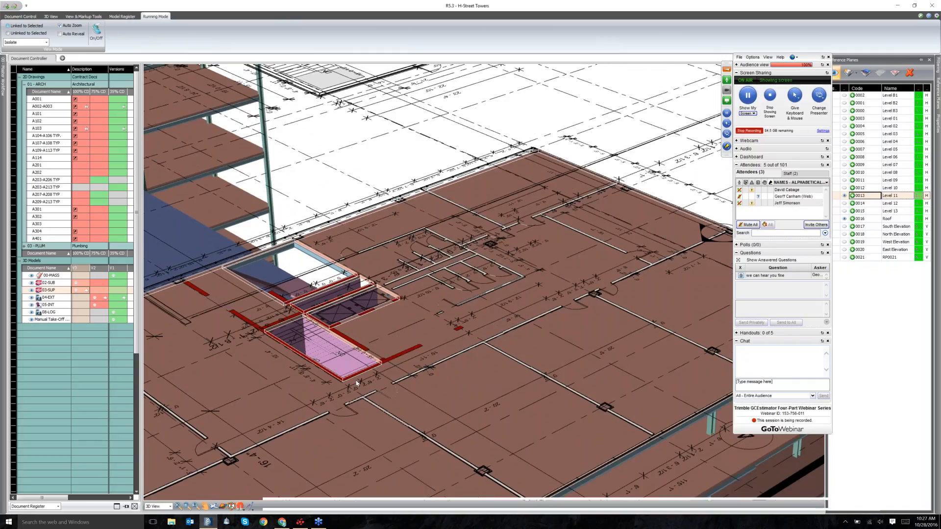
pyautogui.scroll(-1, 514, 362)
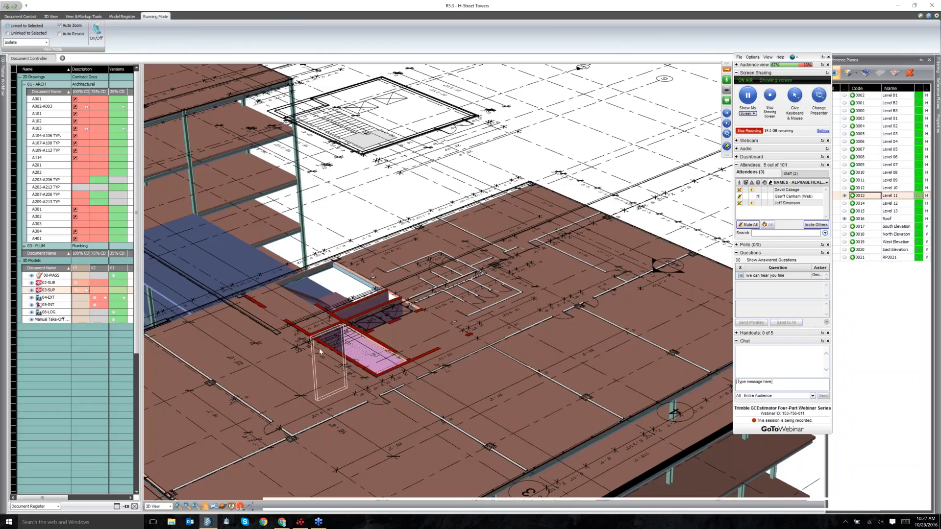
pyautogui.scroll(2, 319, 348)
pyautogui.scroll(2, 396, 364)
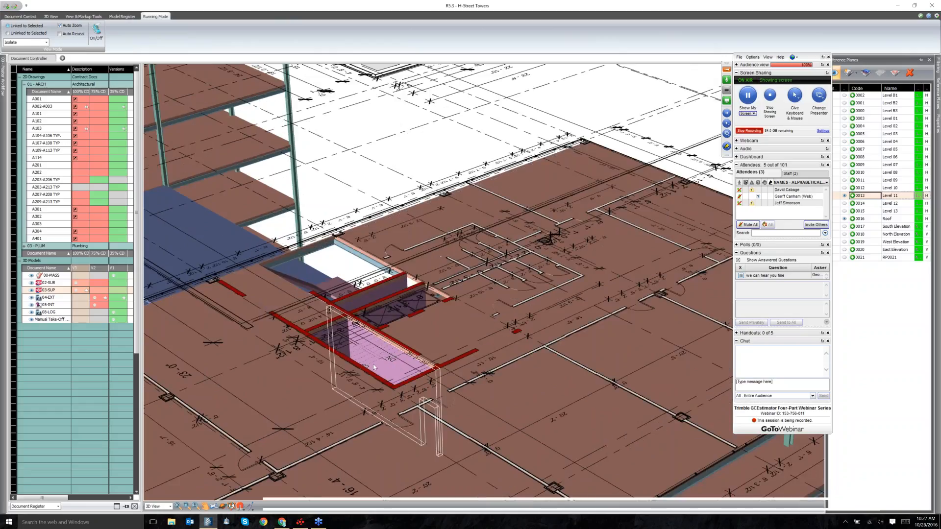
pyautogui.scroll(-3, 274, 265)
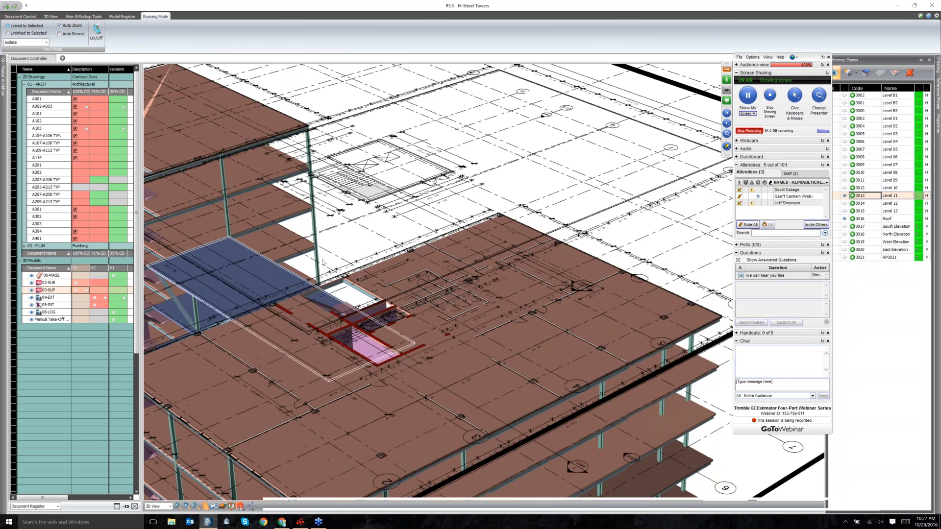
pyautogui.moveTo(323, 262); pyautogui.dragTo(414, 260)
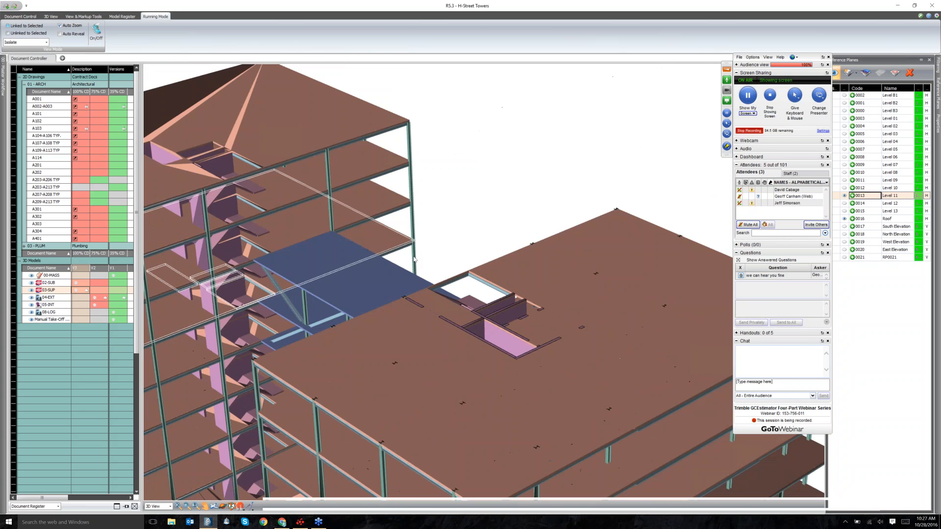
pyautogui.click(844, 220)
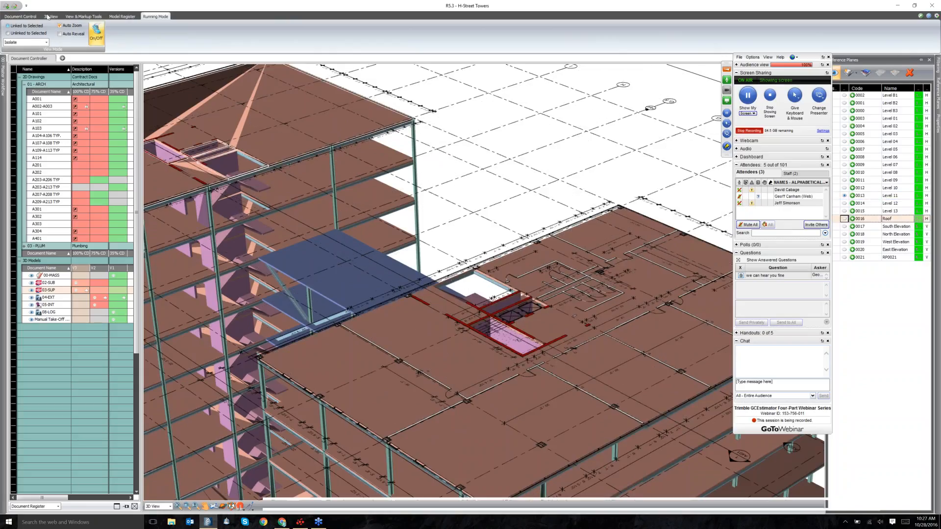
# Draw a cloud markup with 3D snapping around the Level 11 stair opening.
pyautogui.click(66, 17)
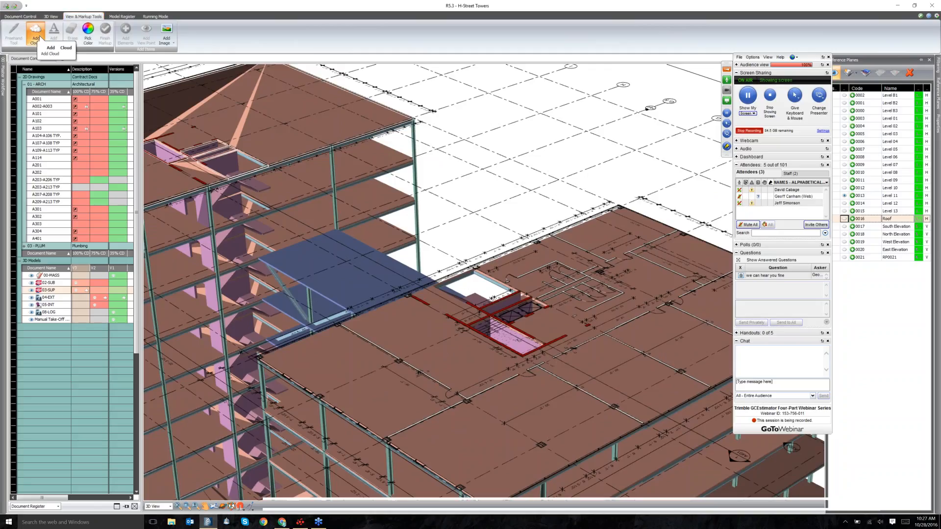
pyautogui.click(36, 36)
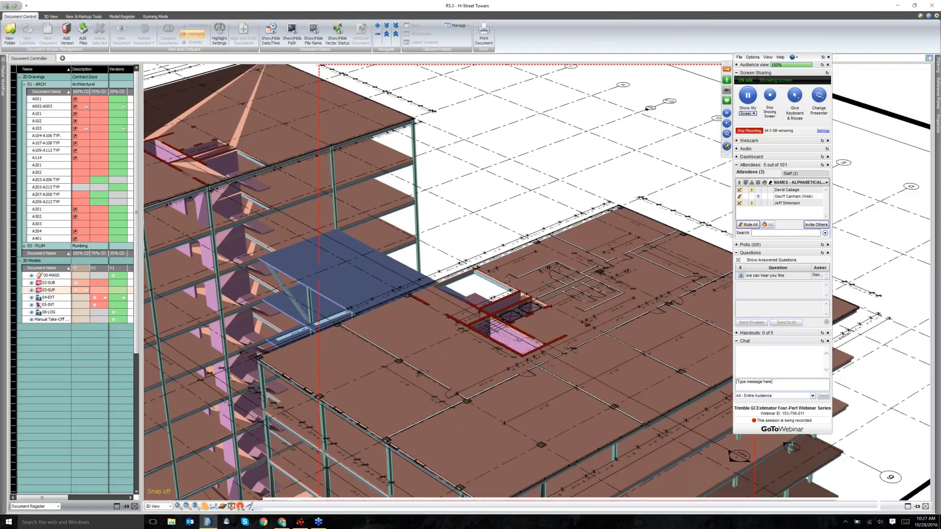
pyautogui.press('Tab')
pyautogui.click(562, 308)
pyautogui.doubleClick(451, 299)
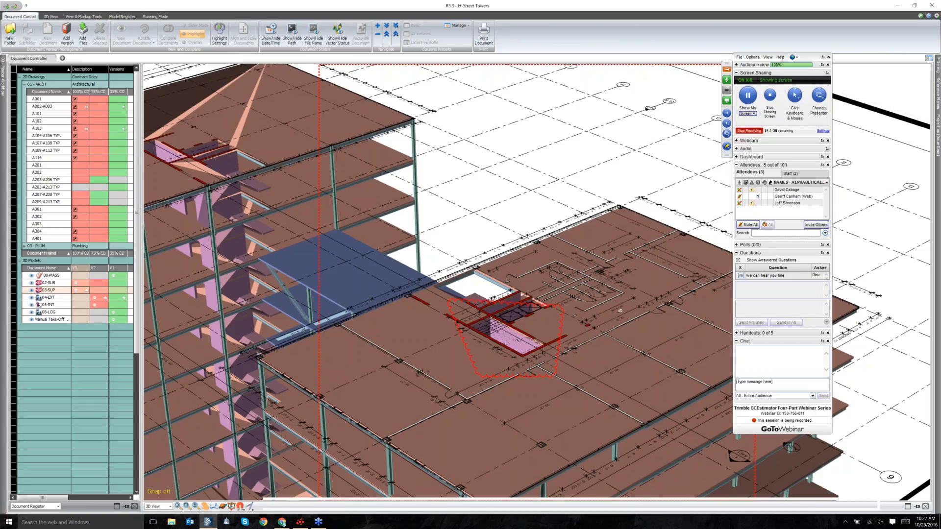
pyautogui.moveTo(938, 137)
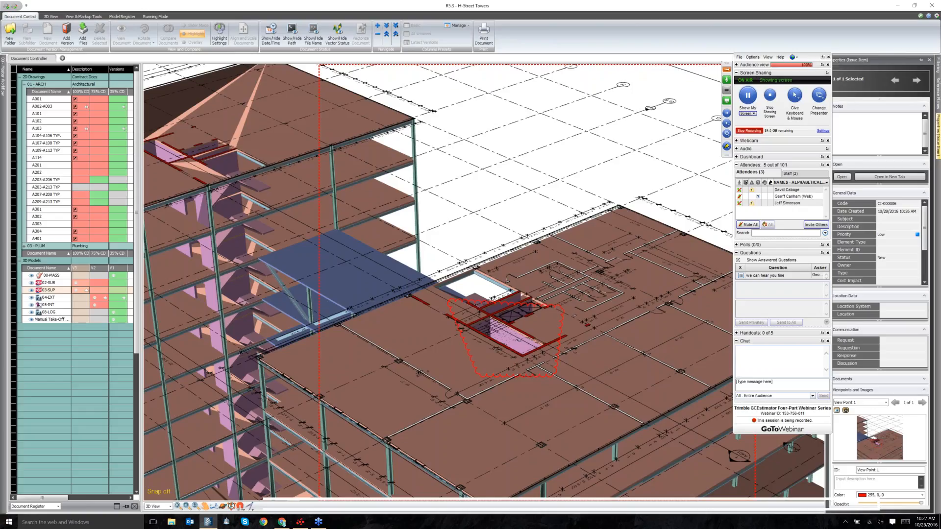
# Add the note 'Stair not coordinated with plan view' to the cloud issue and zoom out to the whole building.
pyautogui.click(863, 136)
pyautogui.write('Stair not coordinated with plan view')
pyautogui.moveTo(924, 240); pyautogui.dragTo(925, 263)
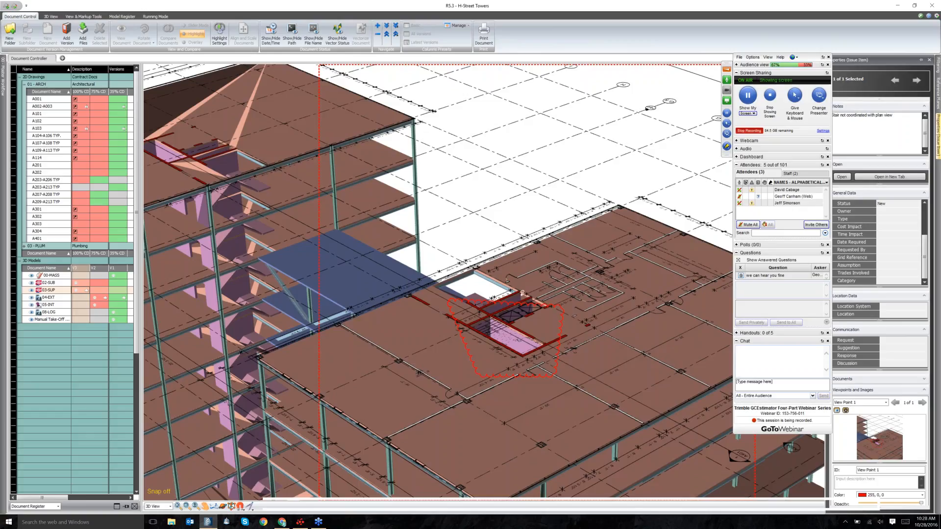
pyautogui.scroll(-2, 523, 293)
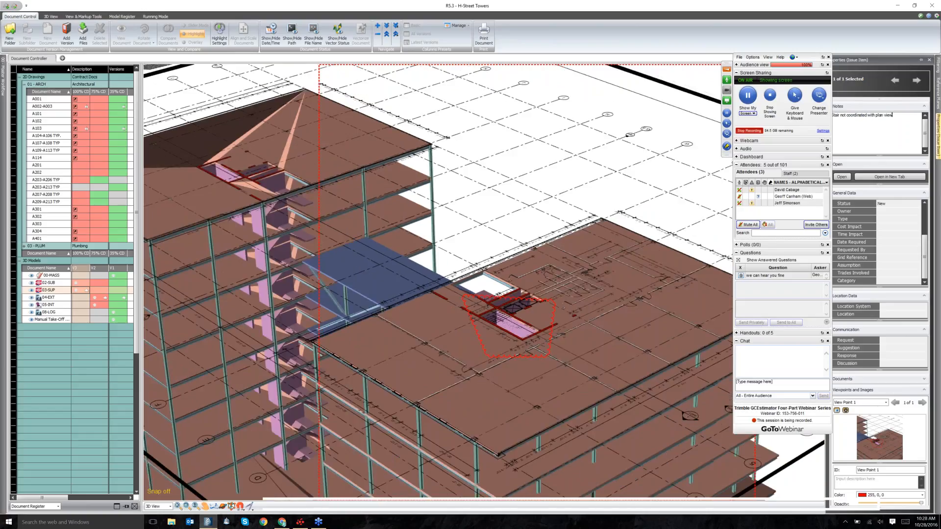
pyautogui.scroll(-3, 510, 314)
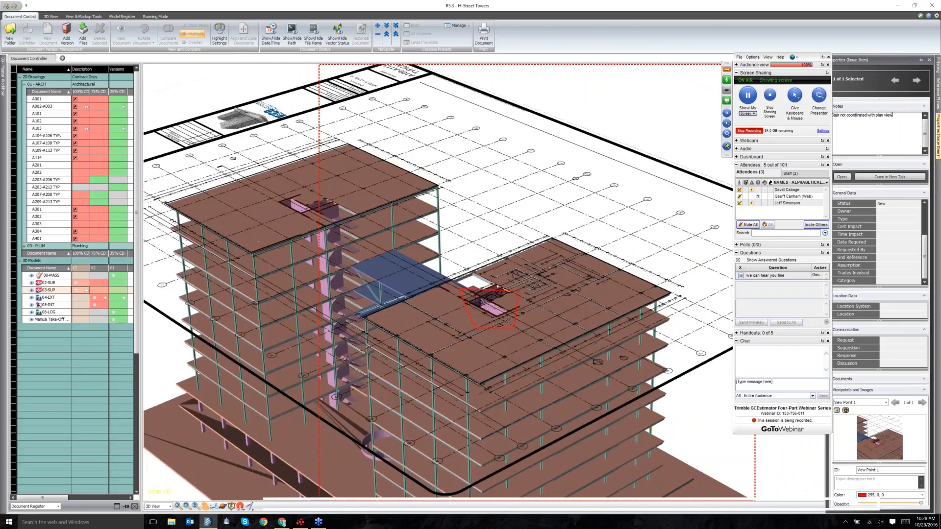
# Show the location filter with Towers > West Tower expanded to list its levels.
pyautogui.click(939, 69)
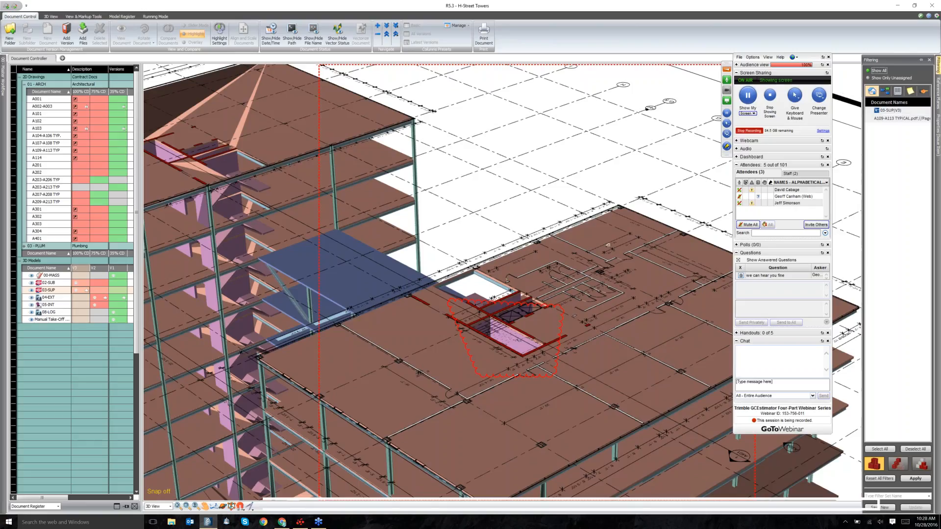
pyautogui.click(886, 92)
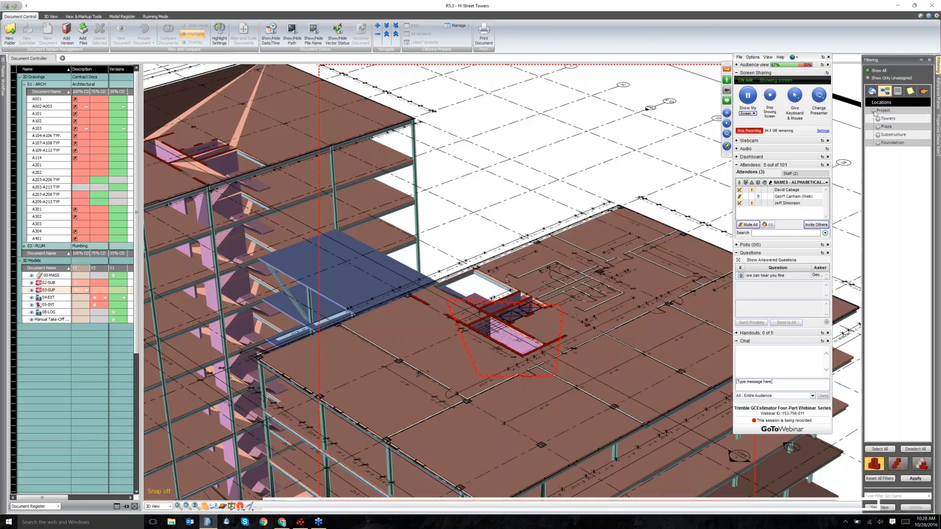
pyautogui.click(878, 118)
pyautogui.click(883, 127)
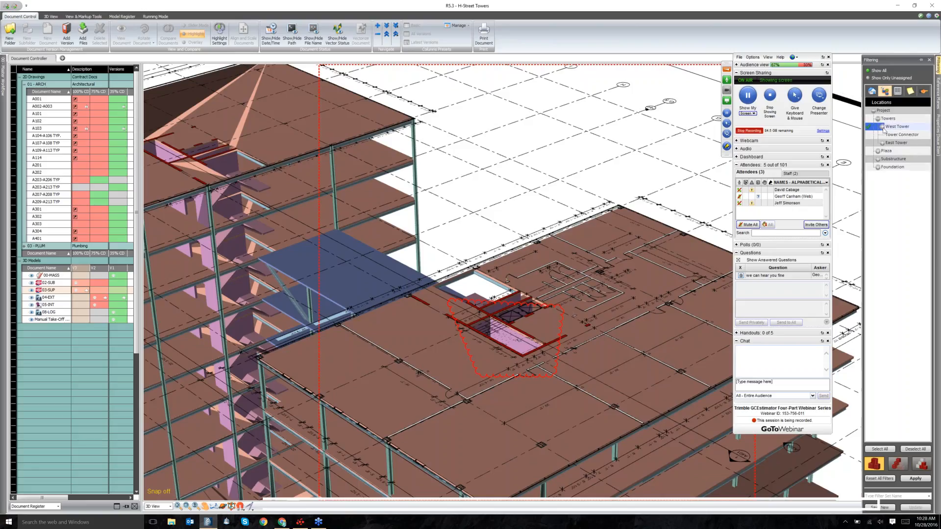
pyautogui.click(883, 127)
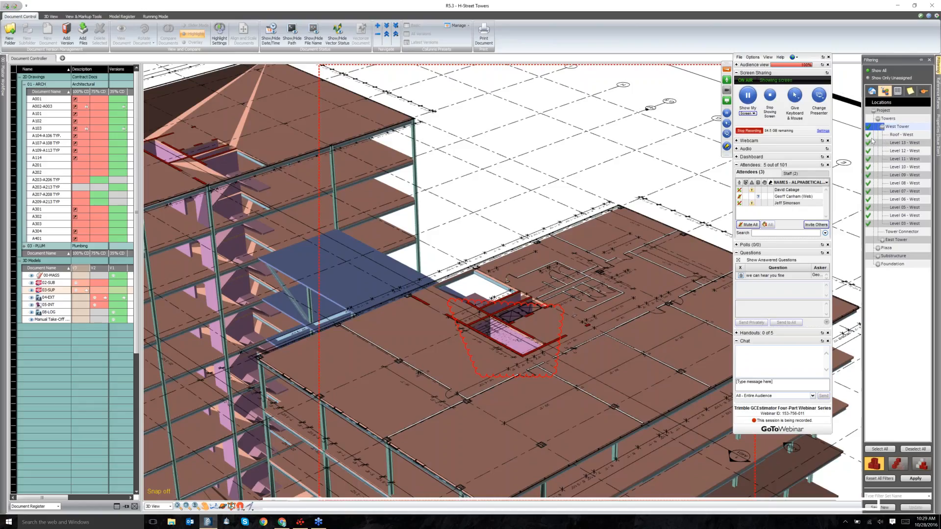
# Filter to only Roof, Level 13, 12 and 11 - West, applied with a different display mode.
pyautogui.click(883, 450)
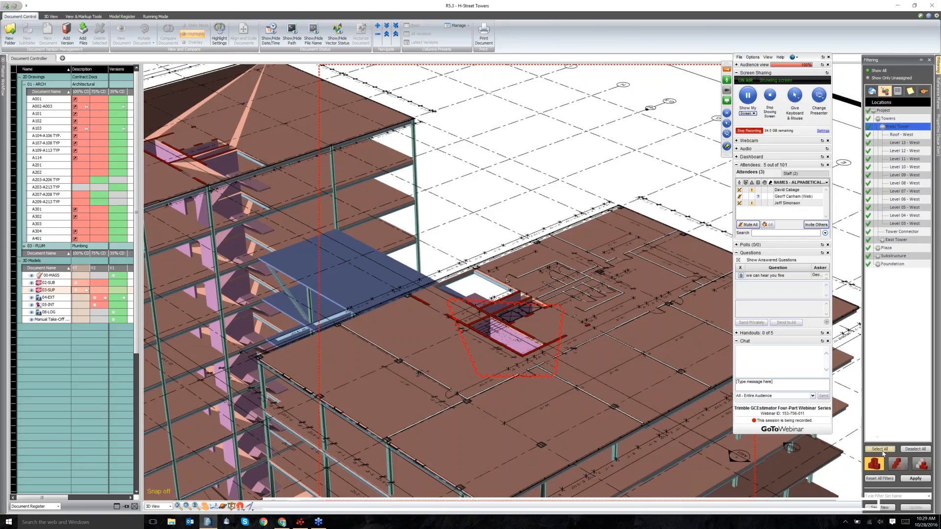
pyautogui.click(905, 450)
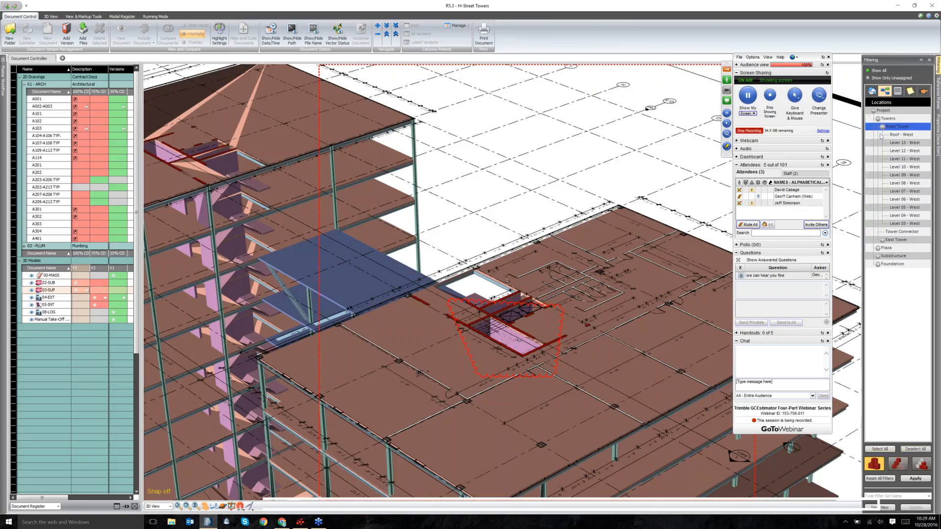
pyautogui.click(885, 135)
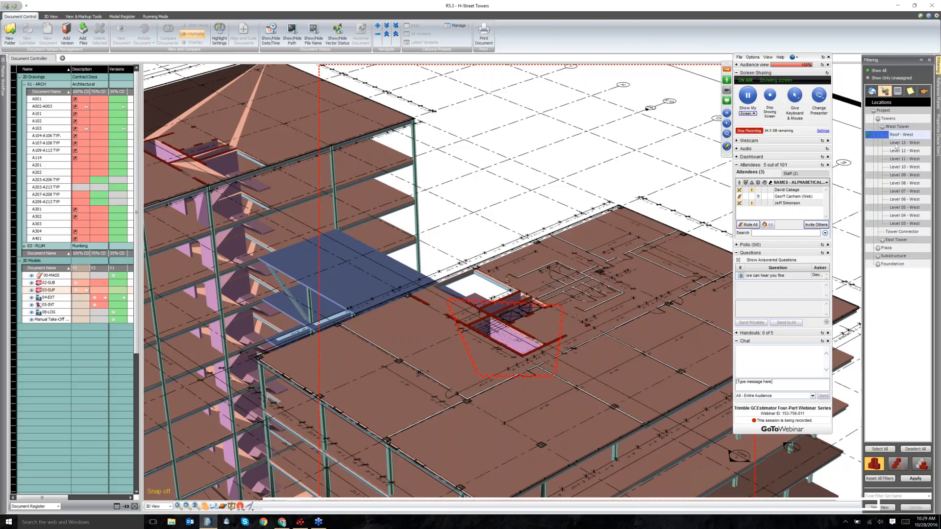
pyautogui.click(897, 144)
pyautogui.click(897, 151)
pyautogui.click(897, 160)
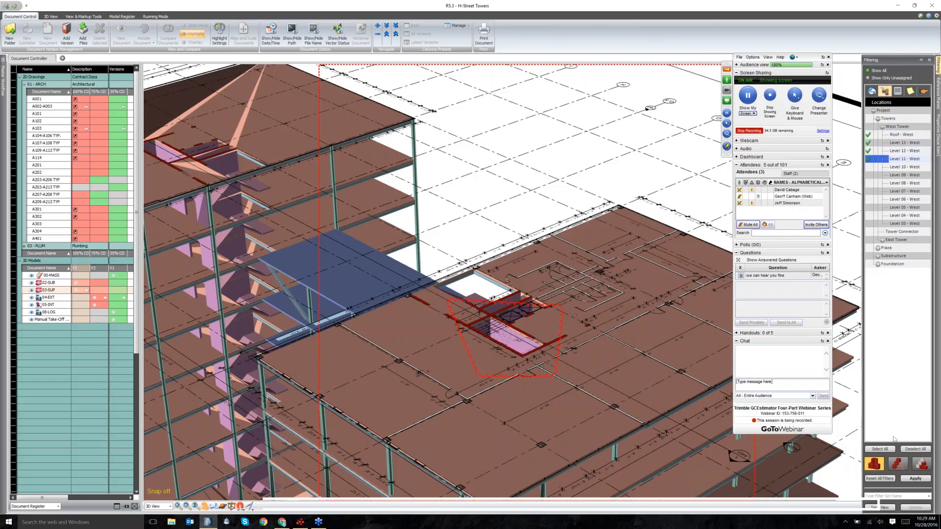
pyautogui.click(907, 482)
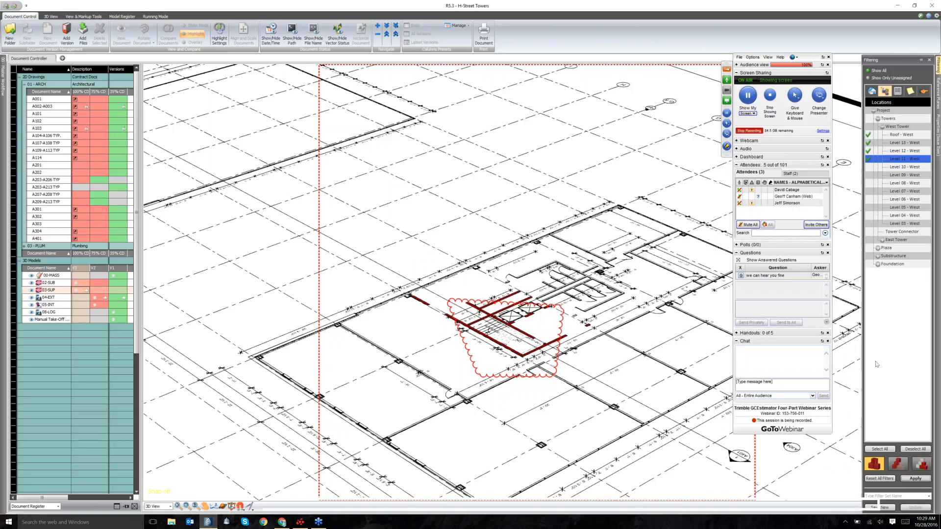
pyautogui.click(895, 470)
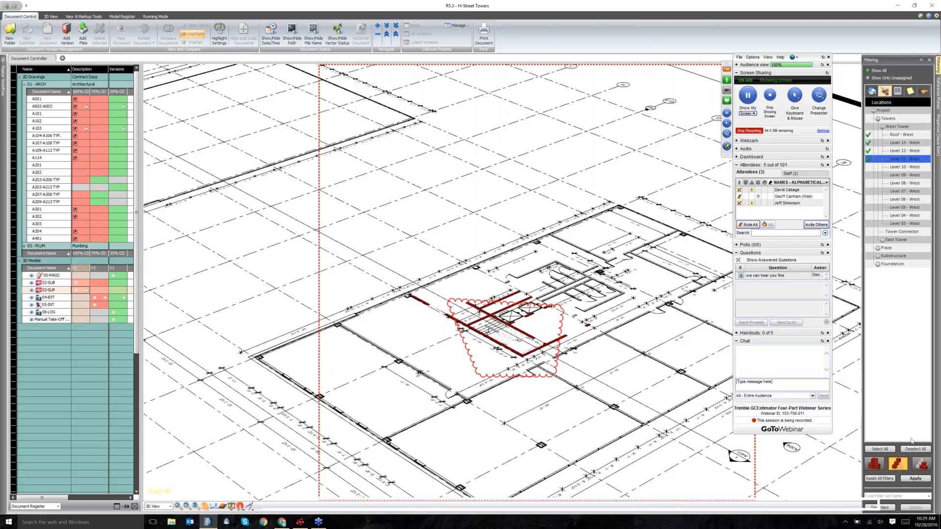
pyautogui.click(915, 480)
# Switch the filtered display mode, add Level 09 - West, and expand Substructure's basement levels.
pyautogui.scroll(-2, 616, 334)
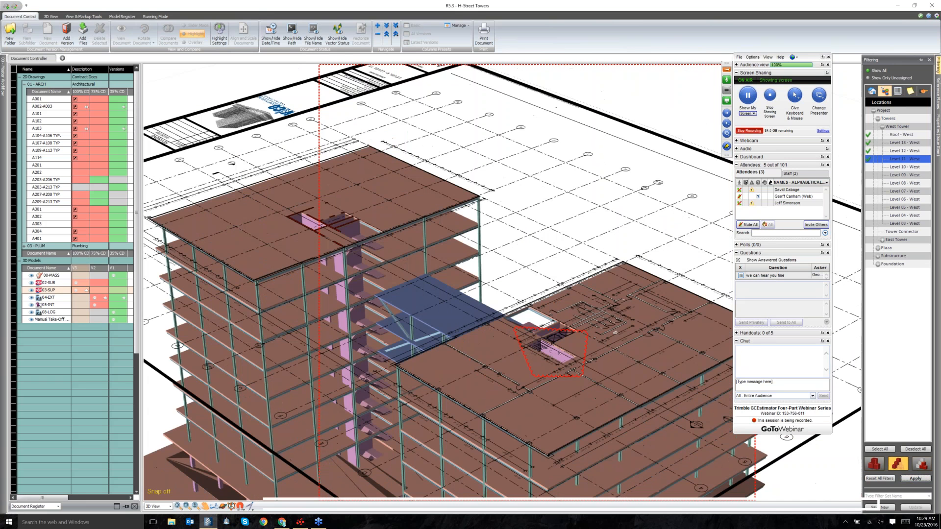
pyautogui.scroll(-2, 682, 425)
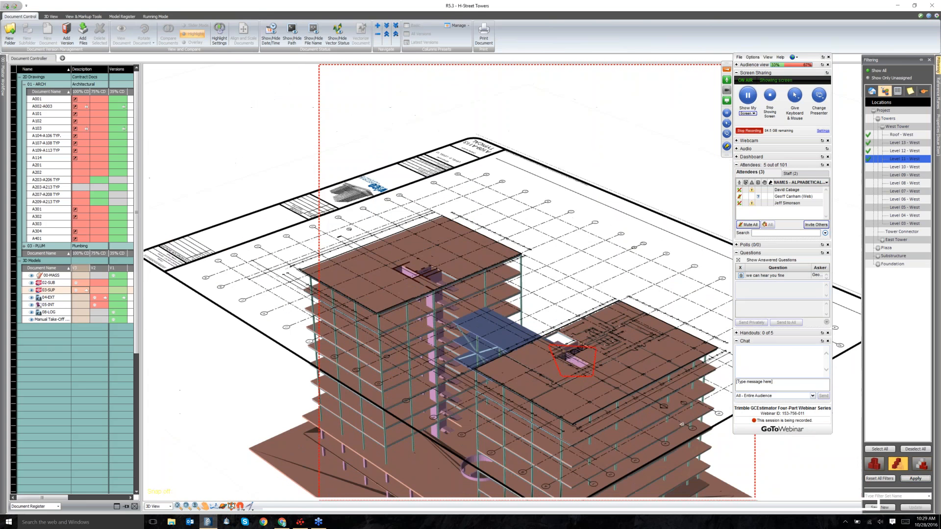
pyautogui.click(925, 468)
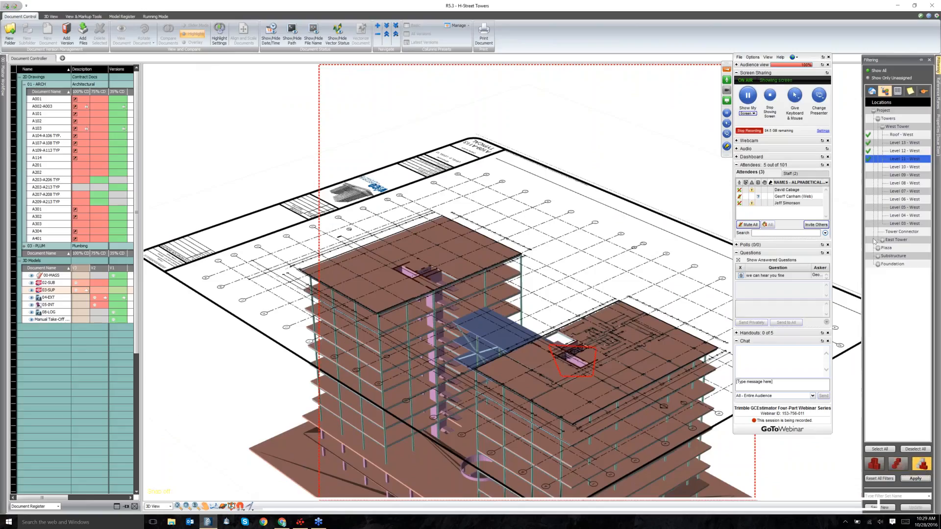
pyautogui.click(868, 167)
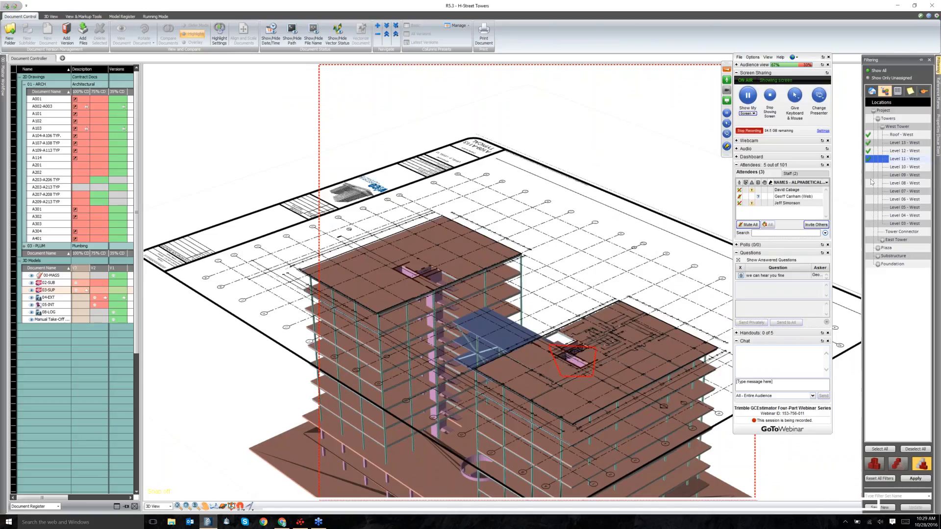
pyautogui.click(869, 175)
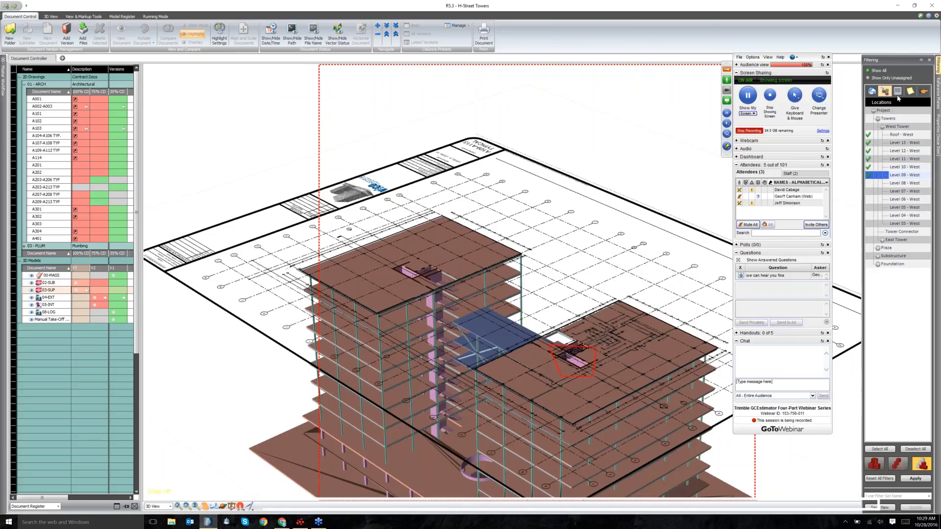
pyautogui.click(878, 256)
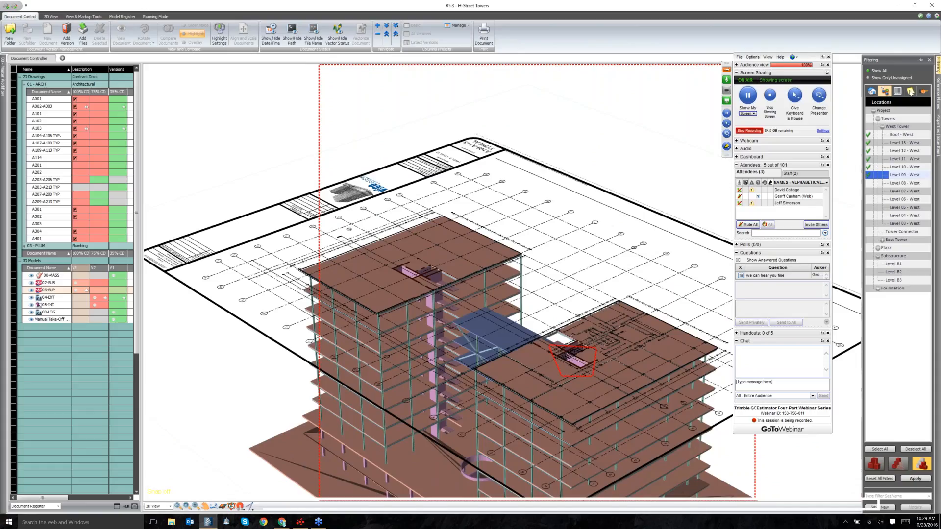
# Try the A109-A113 TYPICAL.pdf document filter and transparent mode, then reset all filters and show Reference Planes.
pyautogui.click(882, 91)
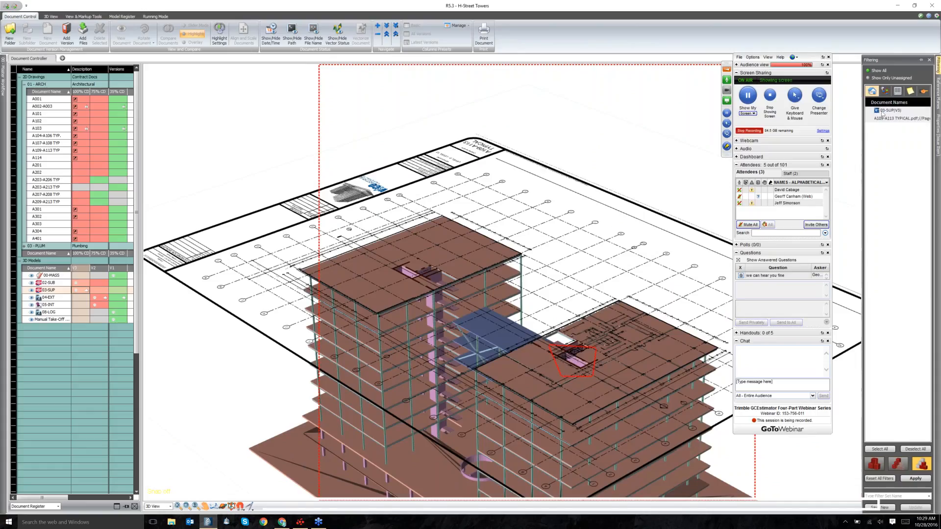
pyautogui.click(883, 119)
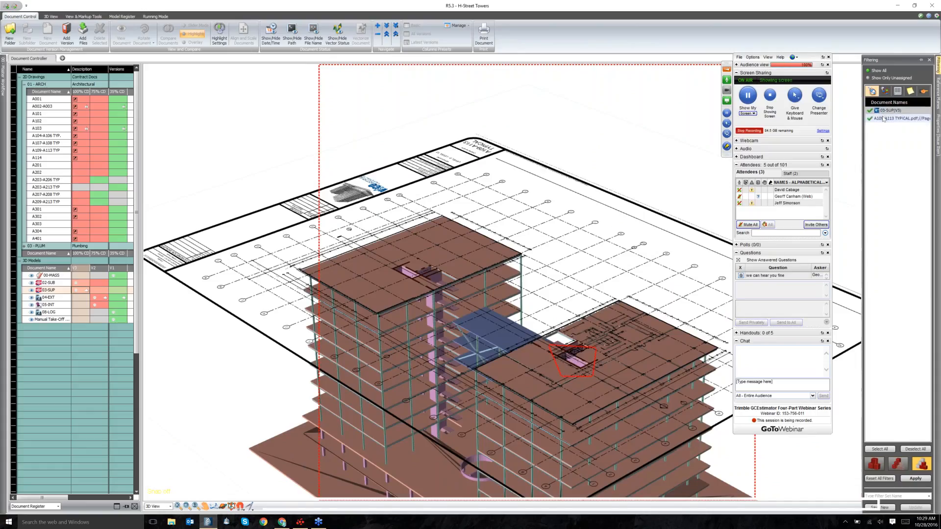
pyautogui.click(883, 119)
pyautogui.click(904, 467)
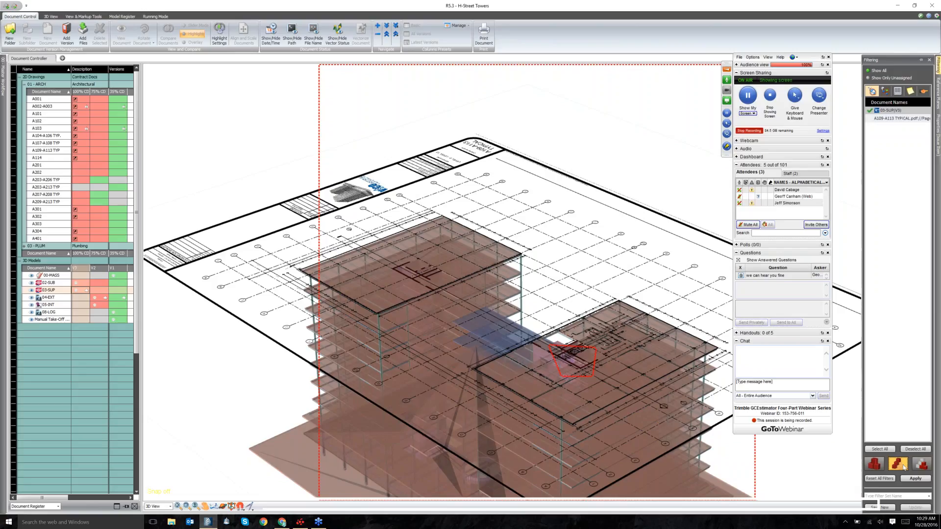
pyautogui.click(868, 465)
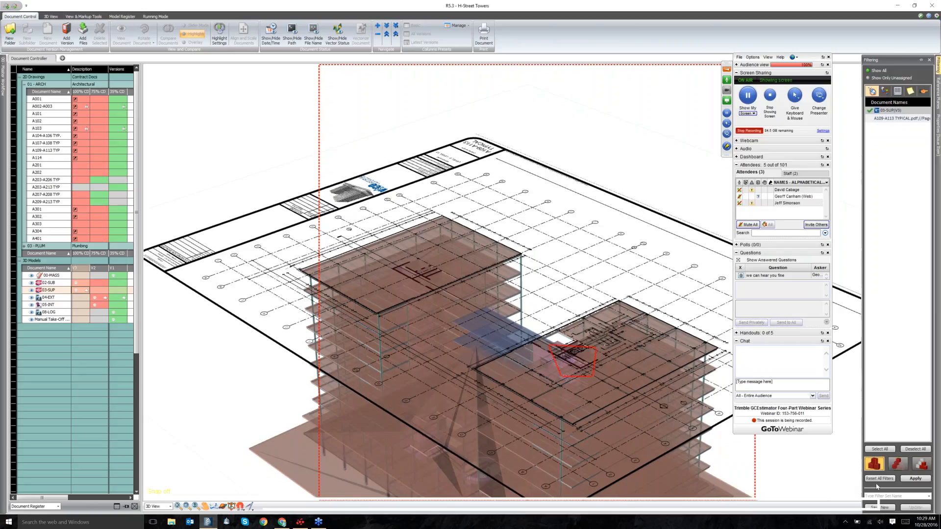
pyautogui.click(877, 481)
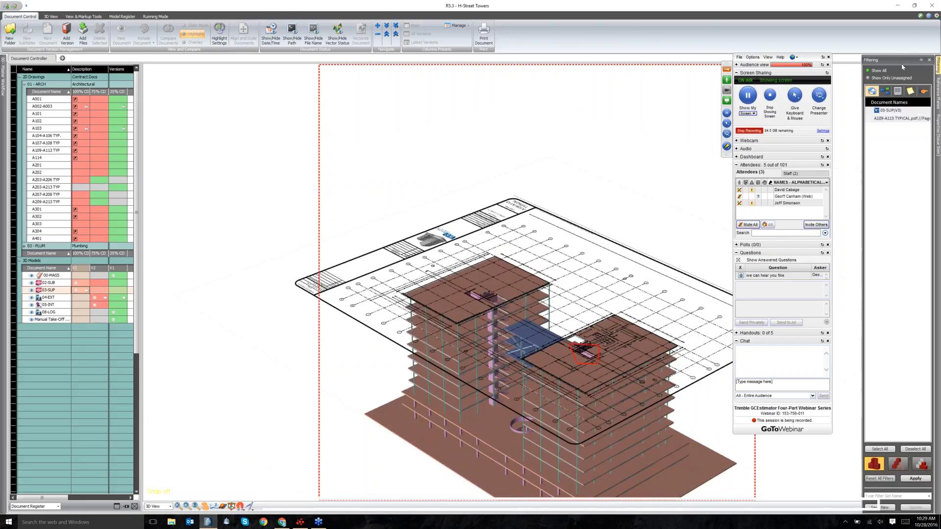
pyautogui.click(938, 94)
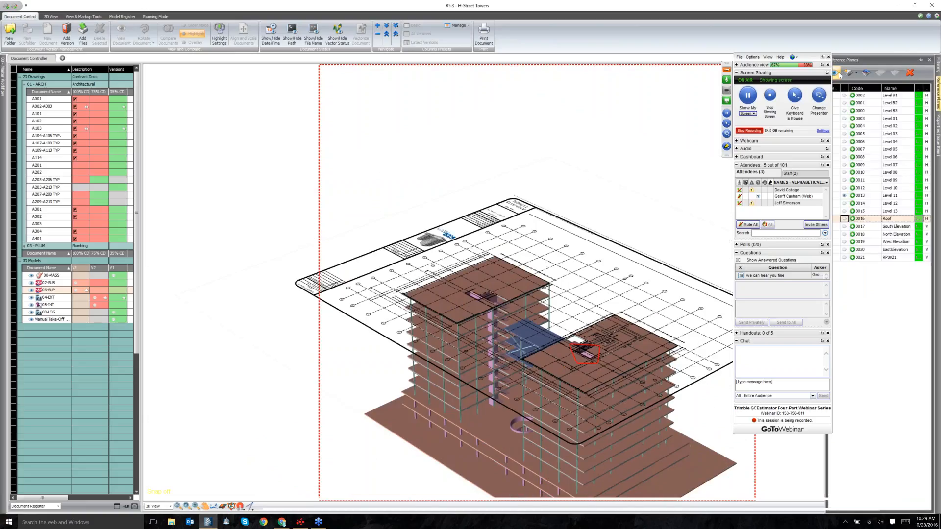
# Hide the plan overlay and filter the model to Object/Stair, Beam Profiled and Column Profiled types.
pyautogui.click(835, 73)
pyautogui.click(937, 69)
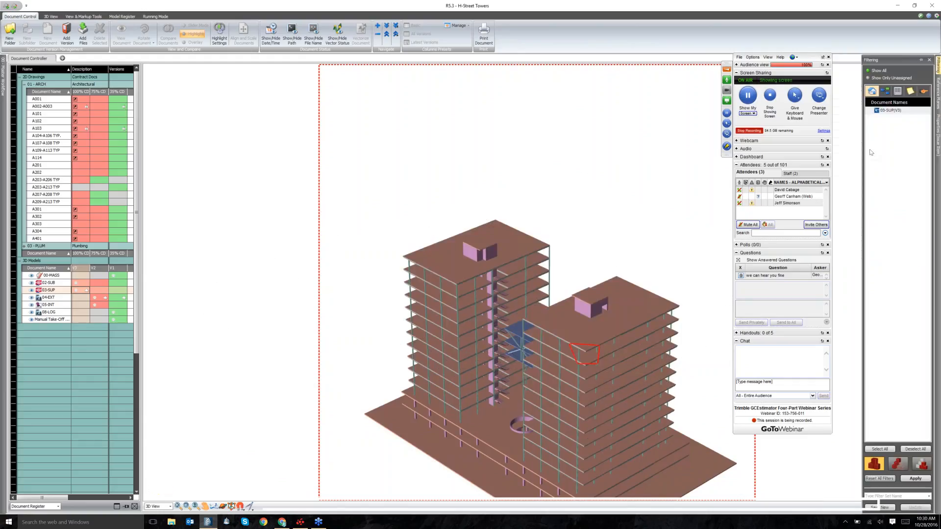
pyautogui.click(895, 92)
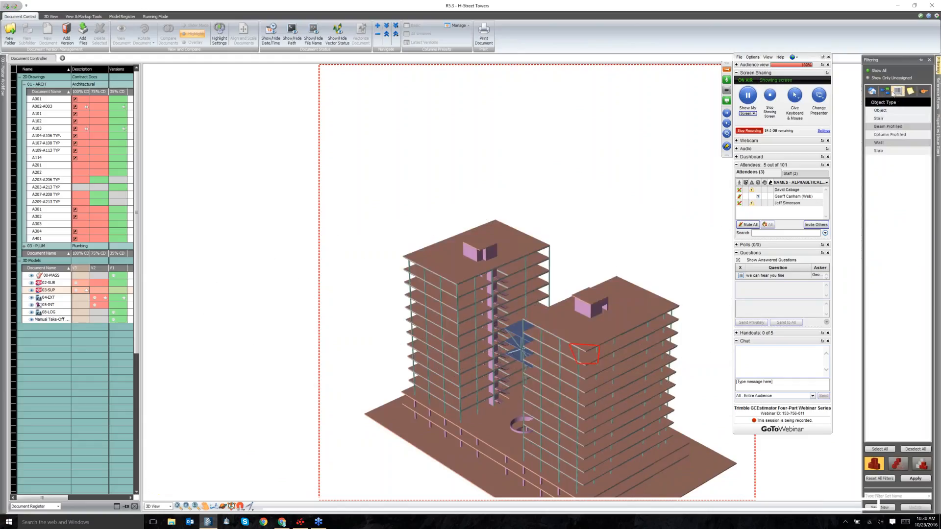
pyautogui.click(880, 118)
pyautogui.click(881, 127)
pyautogui.click(882, 134)
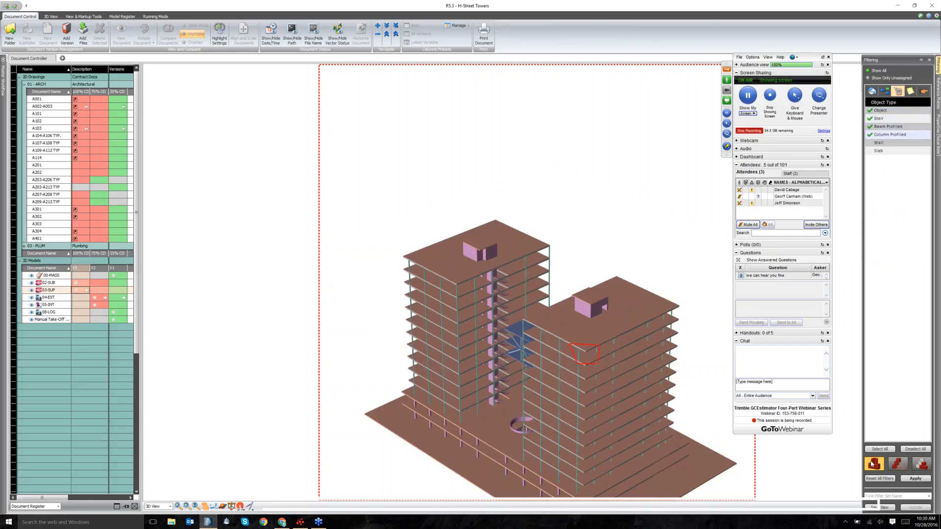
pyautogui.click(912, 479)
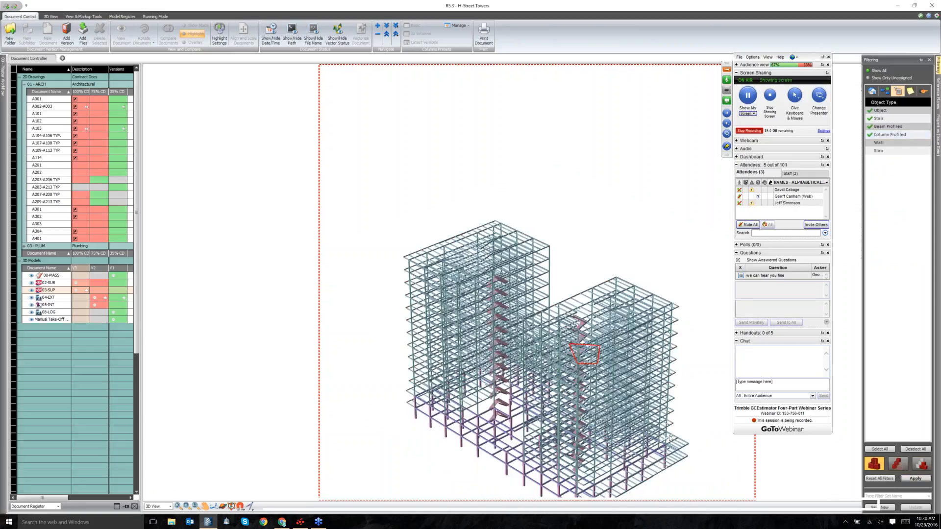
# Remove Column Profiled, then Beam Profiled, from the filter so only the stairs remain.
pyautogui.click(871, 136)
pyautogui.click(915, 478)
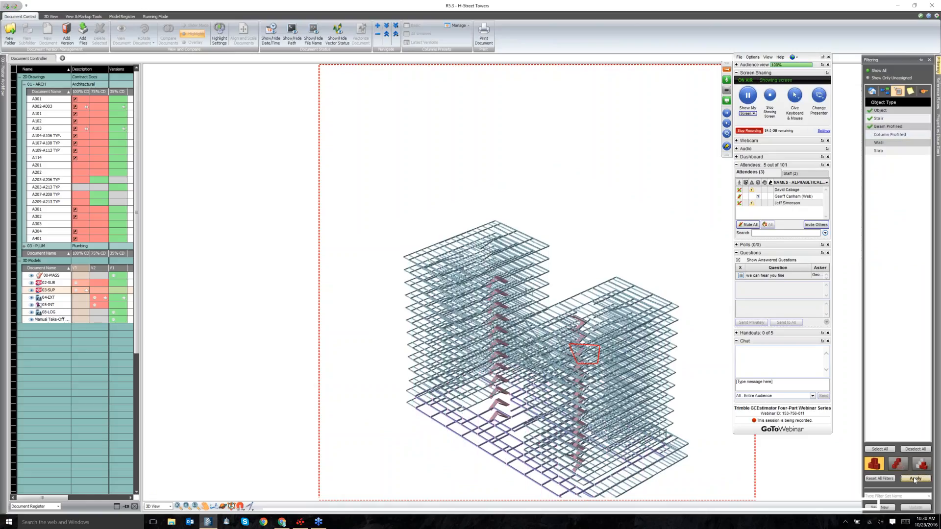
pyautogui.click(875, 129)
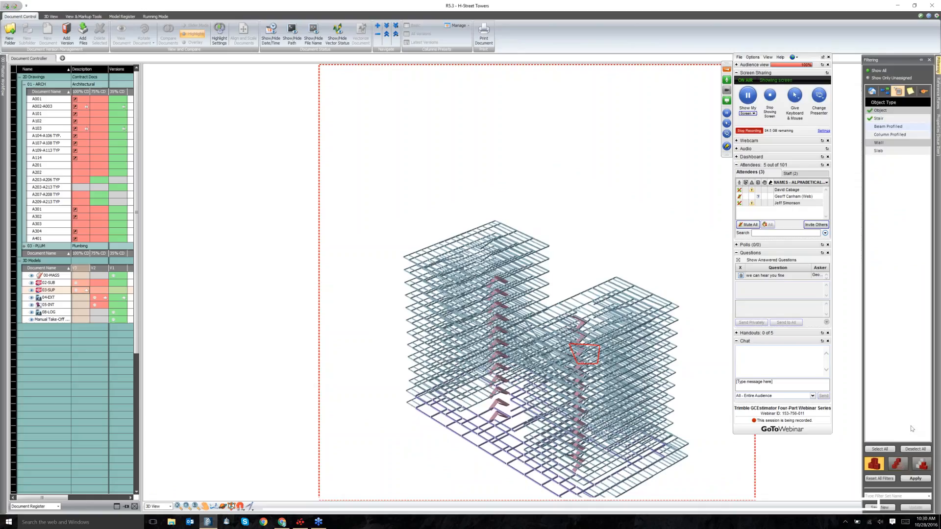
pyautogui.click(914, 479)
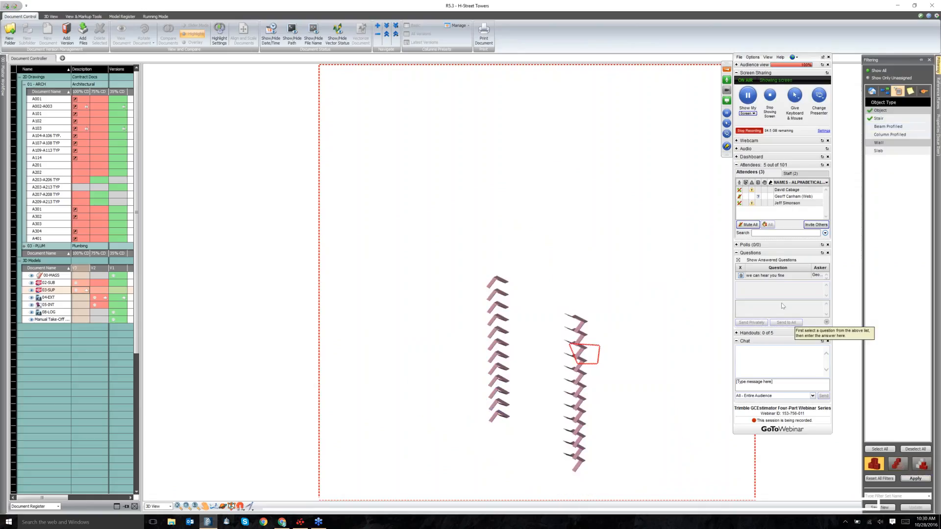
# Add Slab, Beam Profiled, Column Profiled and Wall to the object-type filter and apply it.
pyautogui.click(887, 152)
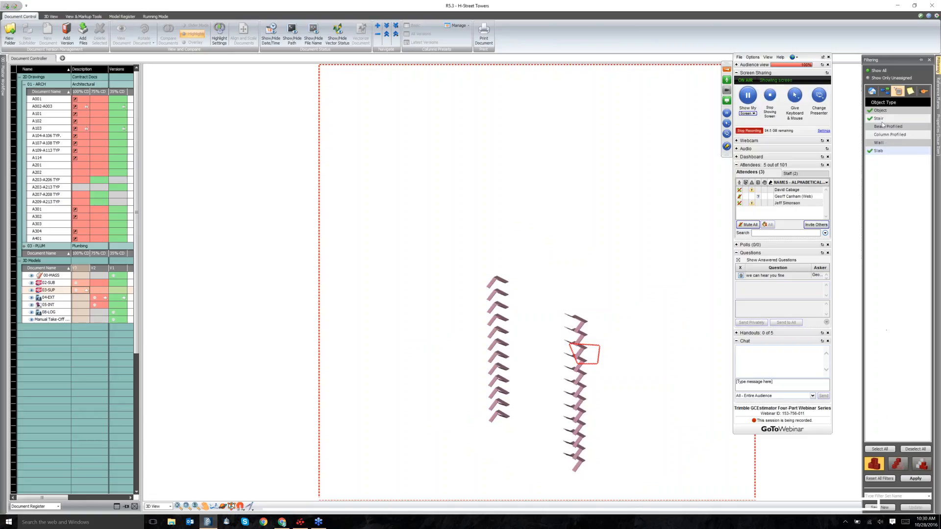
pyautogui.click(884, 134)
pyautogui.click(884, 126)
pyautogui.click(895, 139)
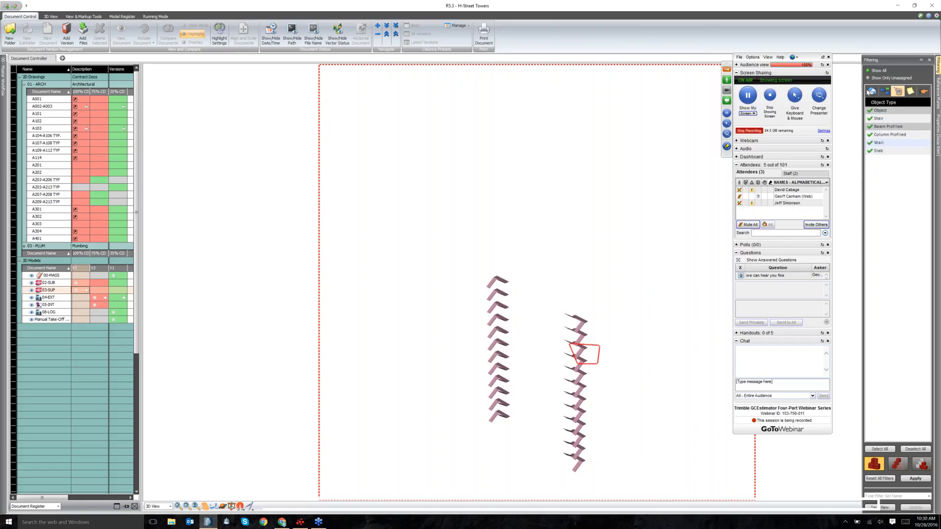
pyautogui.click(913, 480)
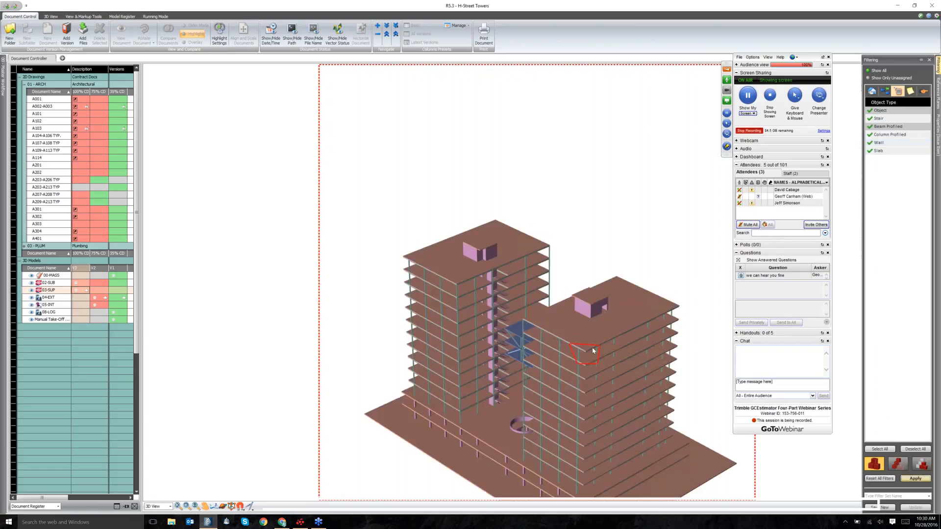
# Drop Slab, Object and Stair from the filter, then show the Document Names filter.
pyautogui.click(895, 151)
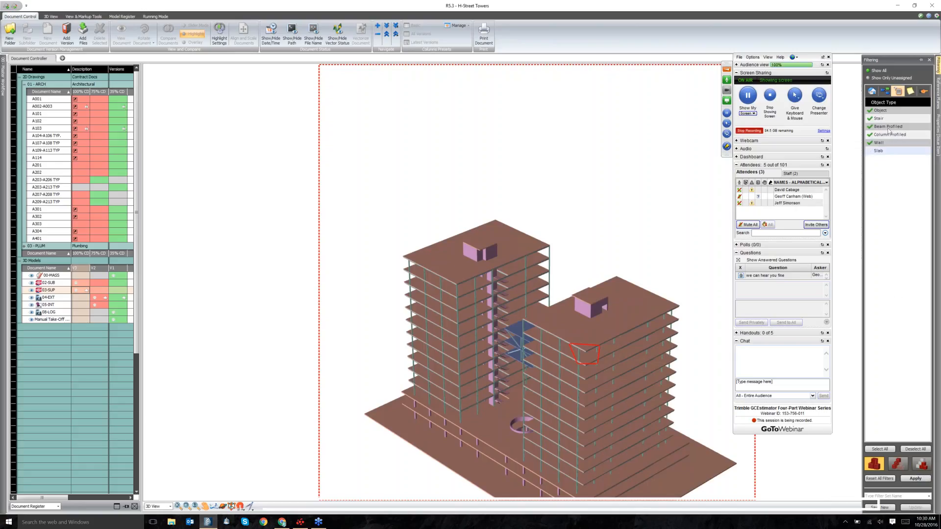
pyautogui.click(913, 480)
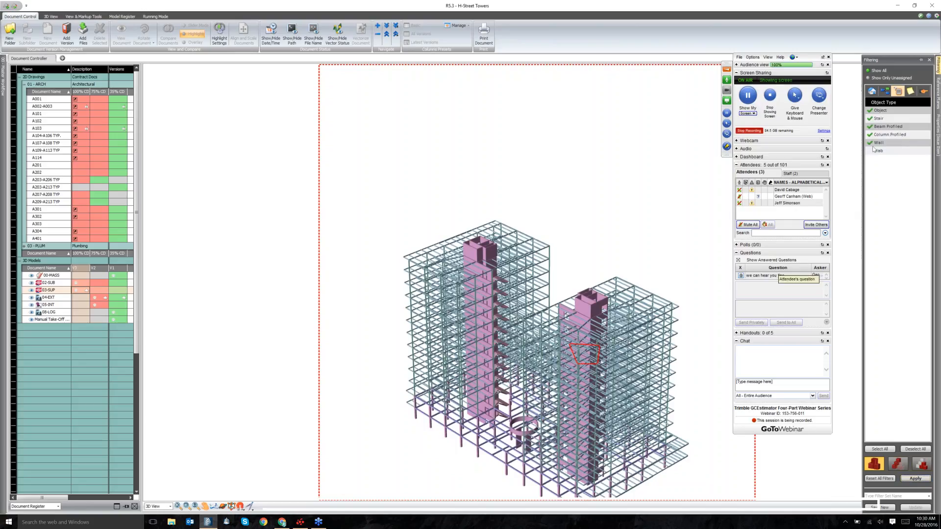
pyautogui.click(883, 110)
pyautogui.click(880, 118)
pyautogui.click(916, 479)
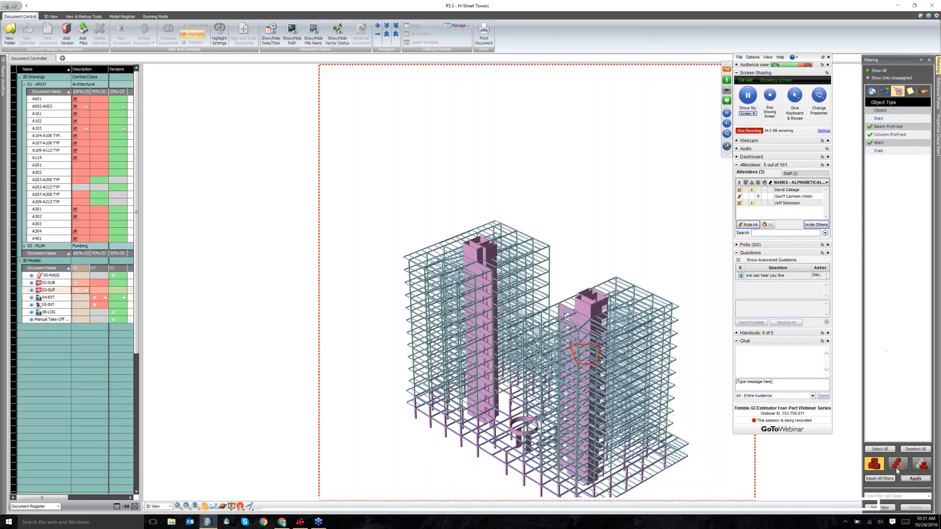
pyautogui.click(911, 94)
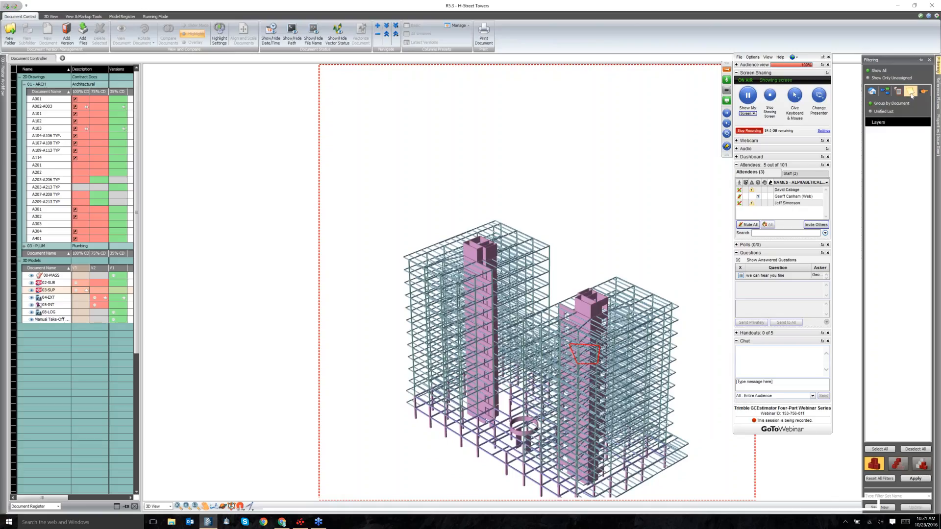
pyautogui.click(873, 91)
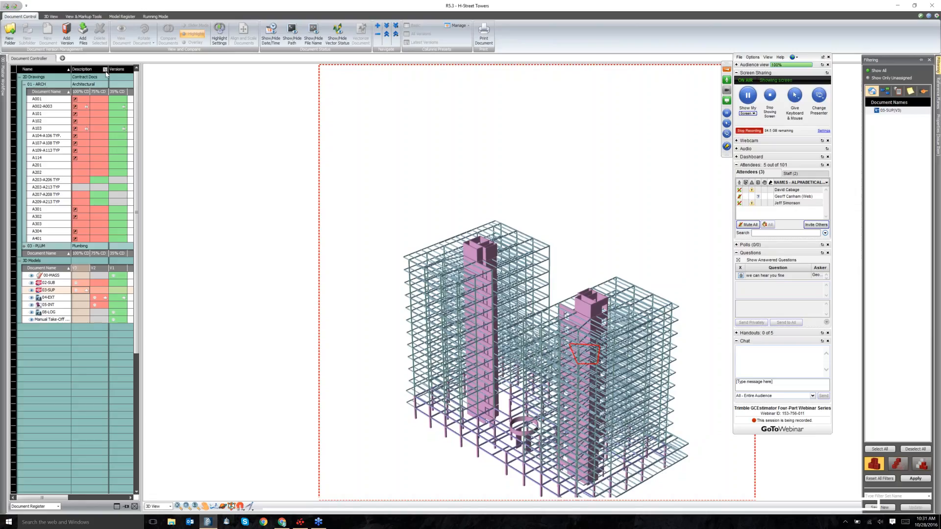
# Leave Document Controller for the Takeoff Manager & 3D view through the Master Workflow panel.
pyautogui.click(3, 77)
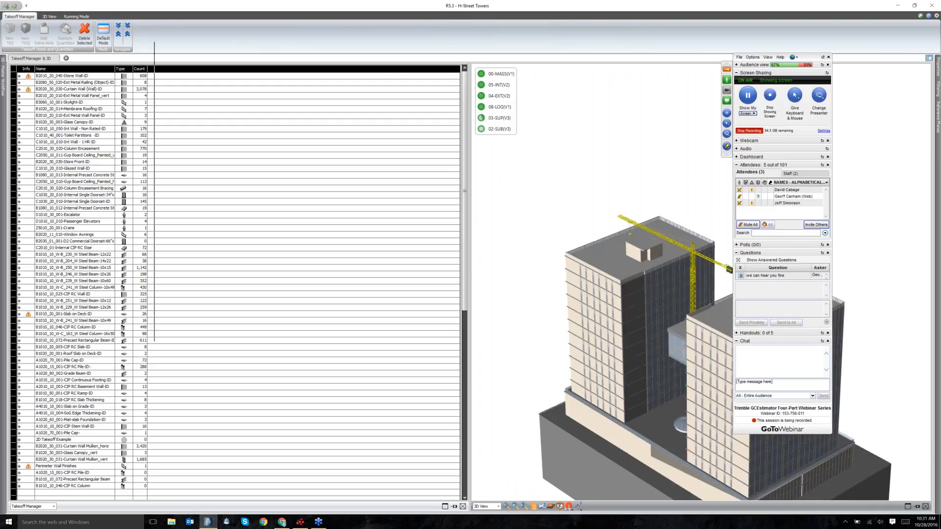
# Narrow the takeoff list to enlarge the 3D building, re-angle it, and show Running Mode settings.
pyautogui.moveTo(470, 281); pyautogui.dragTo(186, 282)
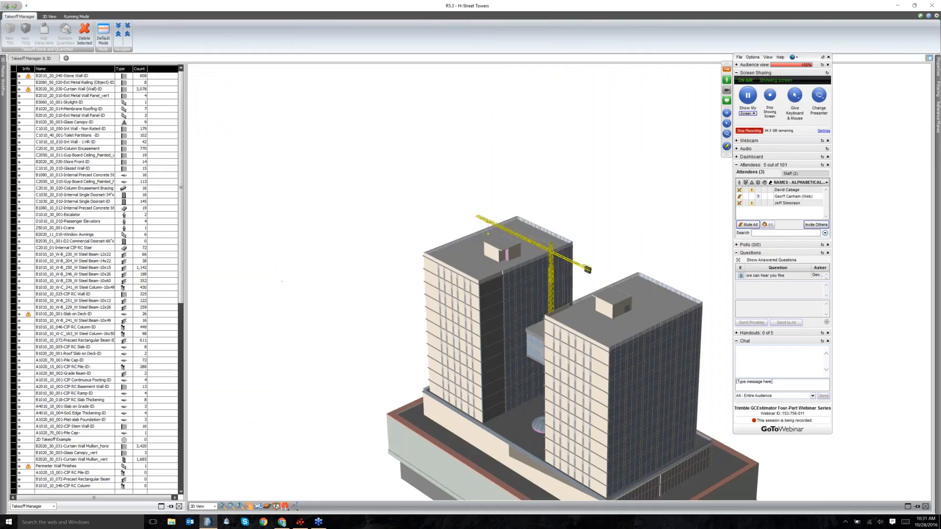
pyautogui.moveTo(323, 339)
pyautogui.mouseDown()
pyautogui.moveTo(361, 345)
pyautogui.moveTo(330, 341)
pyautogui.moveTo(334, 330)
pyautogui.mouseUp()
pyautogui.scroll(-2, 360, 343)
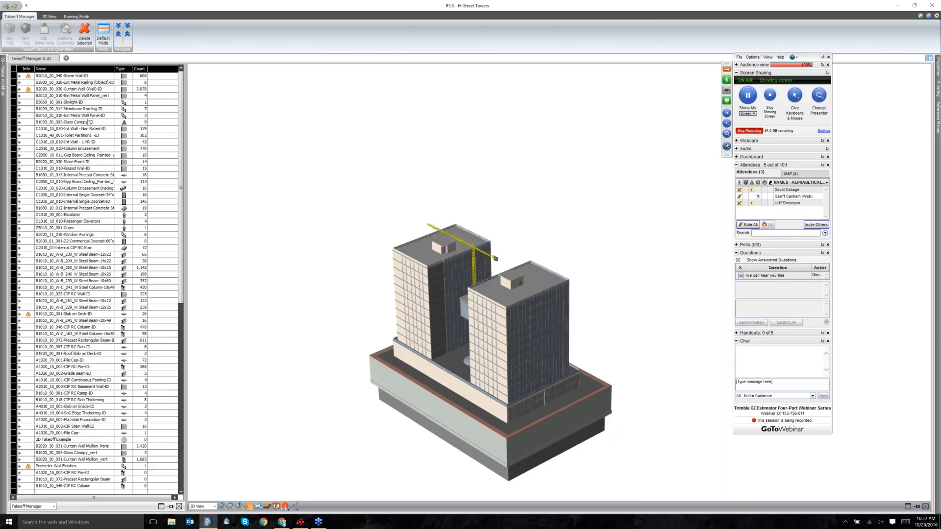
pyautogui.click(77, 16)
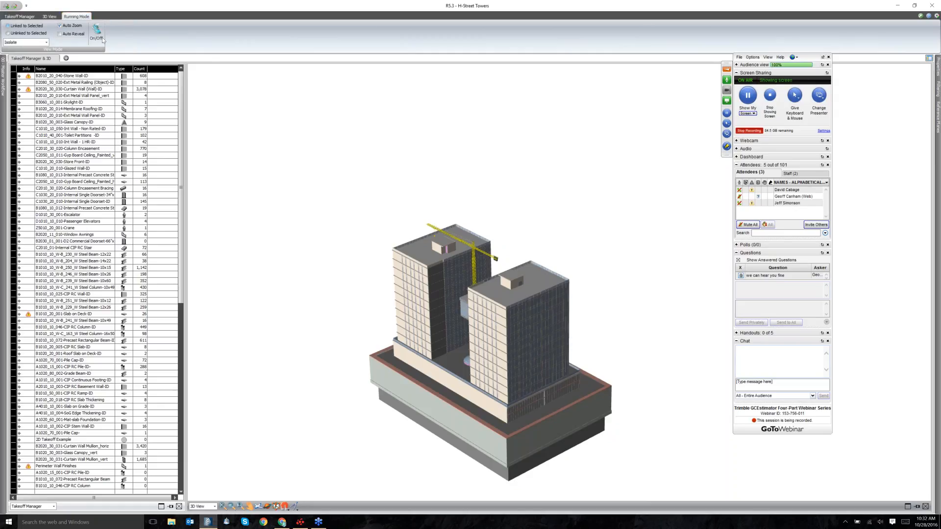
# Keep the View Mode at Isolate and slightly widen the takeoff list's Name column.
pyautogui.click(46, 43)
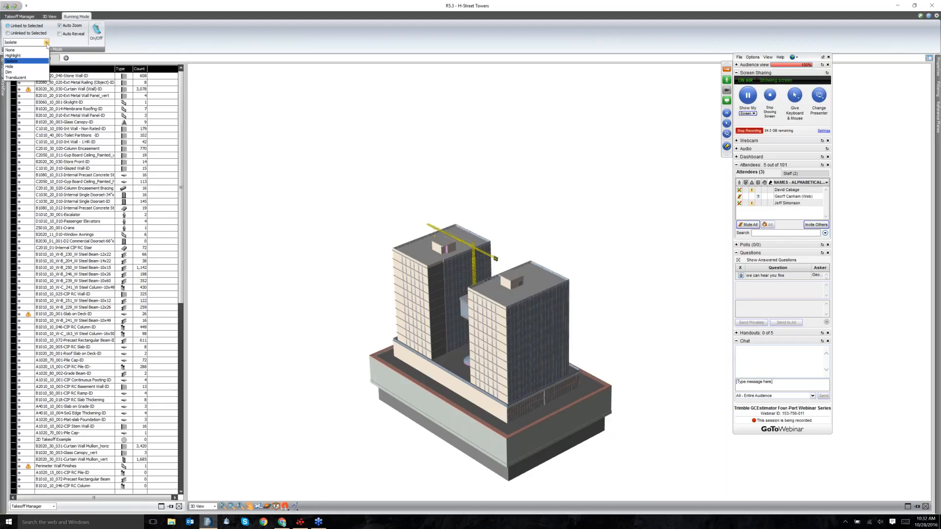
pyautogui.click(31, 62)
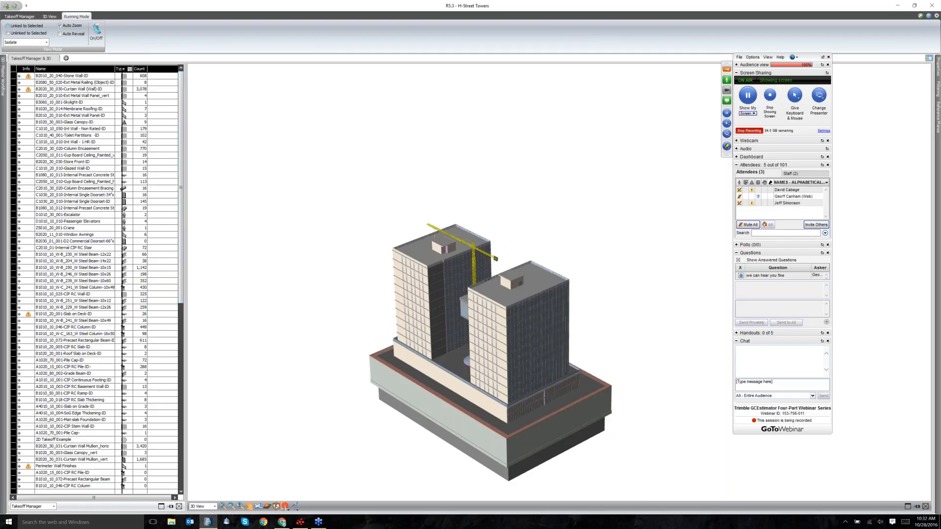
pyautogui.moveTo(115, 69); pyautogui.dragTo(123, 68)
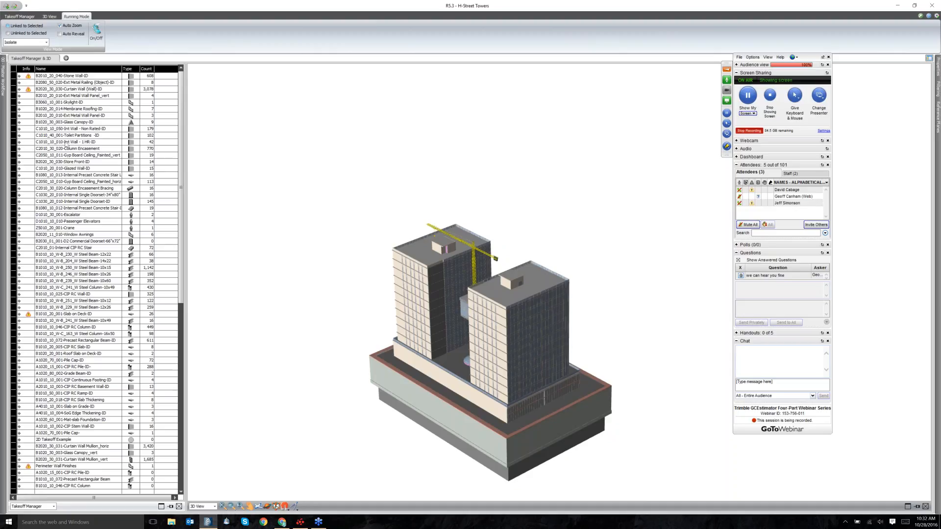
# Expand the 1 HR interior wall item, widen the panel, and review its Count, Length and surface-area quantities.
pyautogui.click(19, 143)
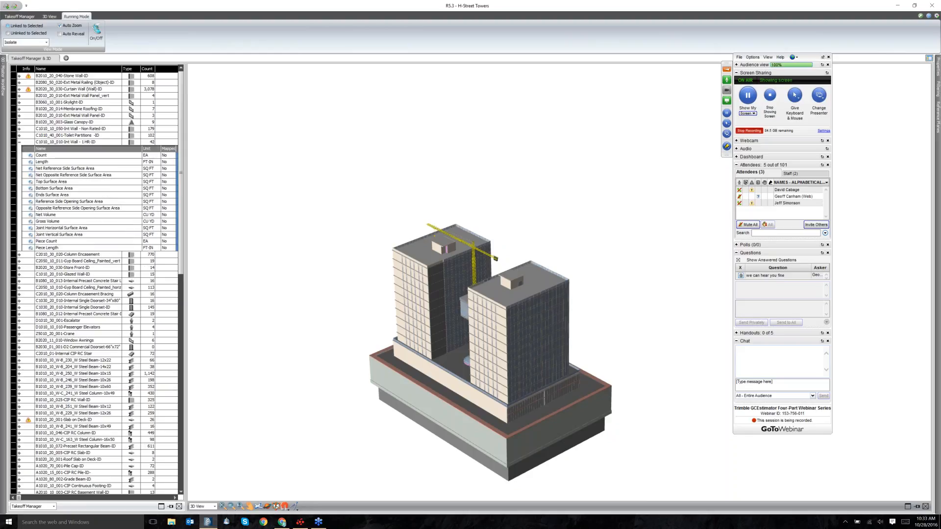
pyautogui.moveTo(246, 169); pyautogui.dragTo(246, 169)
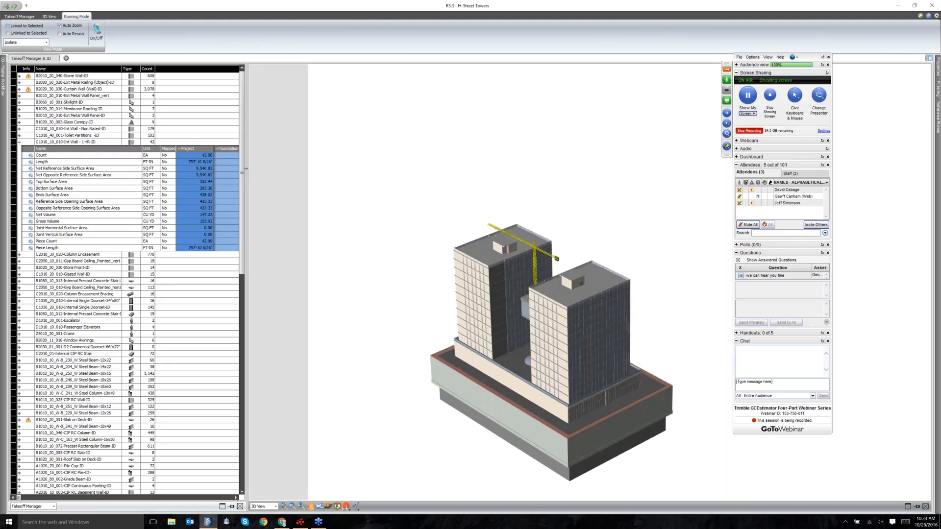
pyautogui.click(78, 156)
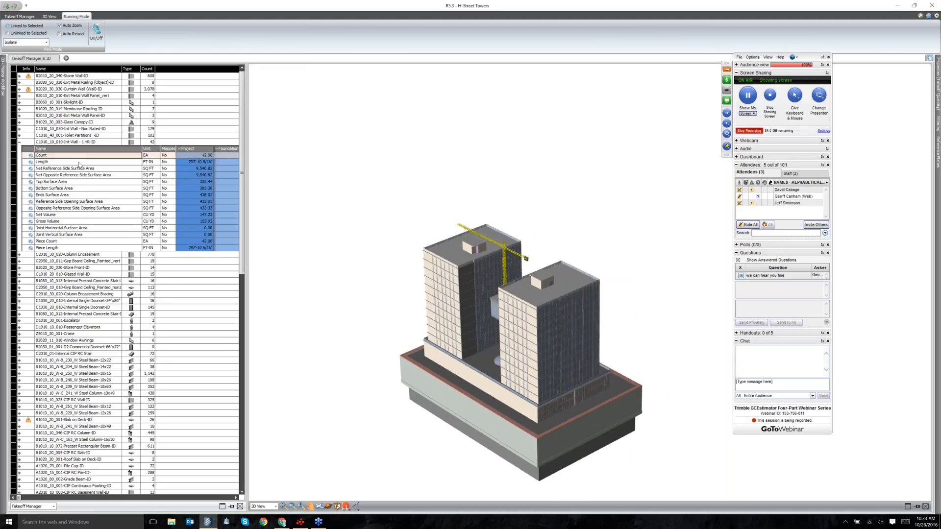
pyautogui.click(79, 163)
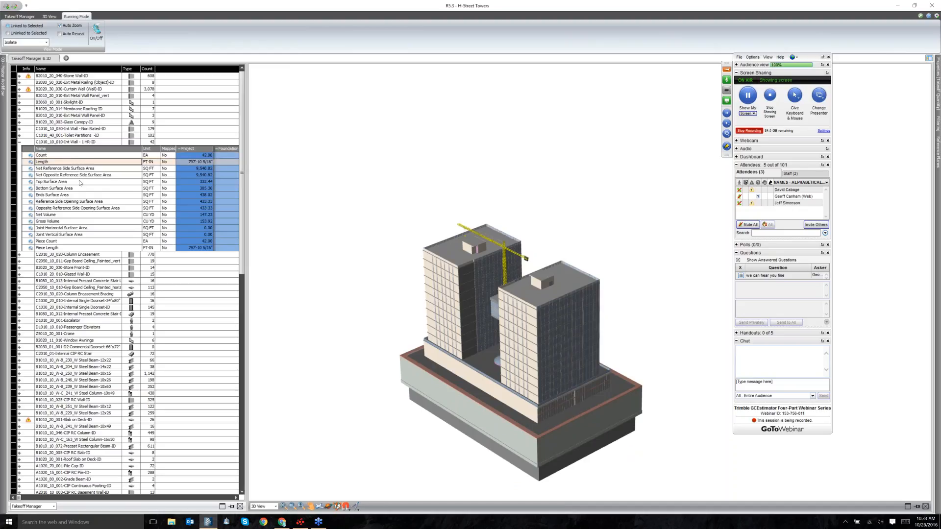
pyautogui.click(81, 183)
pyautogui.click(80, 182)
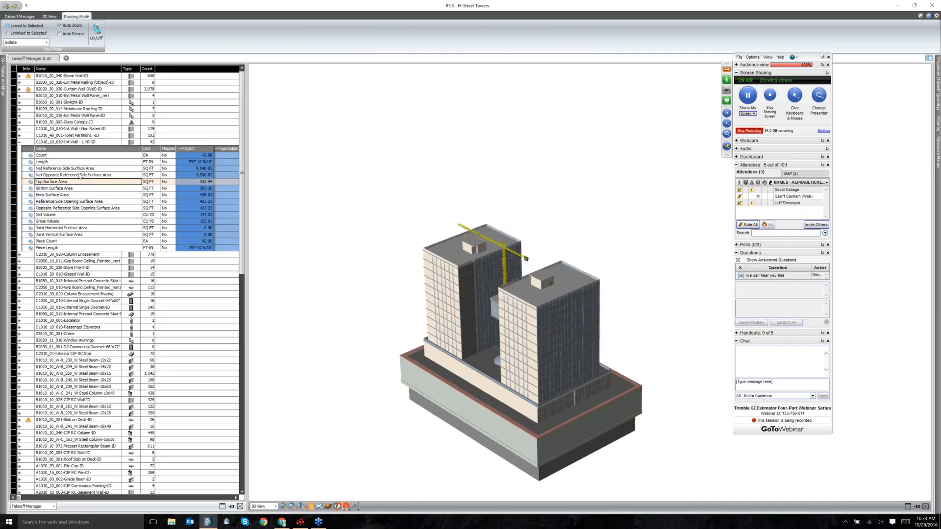
pyautogui.press('Up')
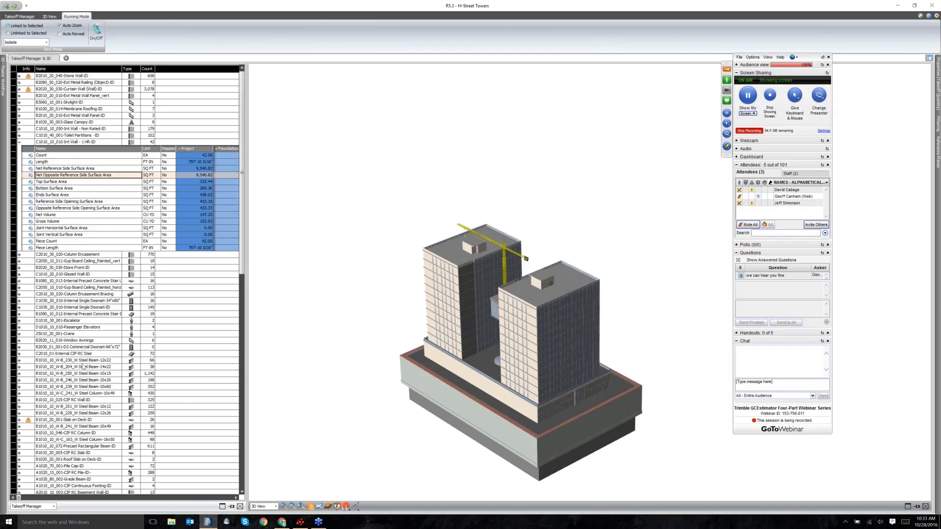
pyautogui.scroll(-3, 82, 366)
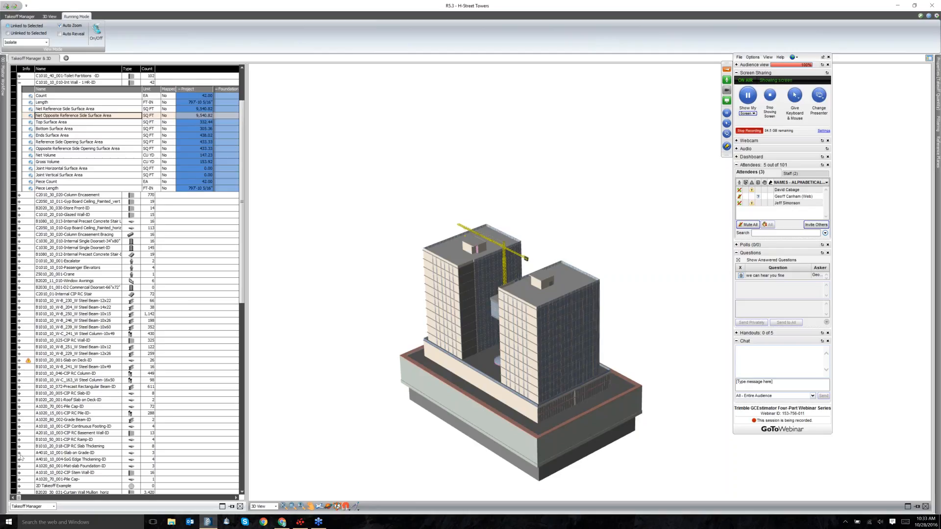
# Review Slab on Grade's Edge Perimeter, Net Bottom, Edge Surface Area and Net Volume, then collapse both items.
pyautogui.click(19, 453)
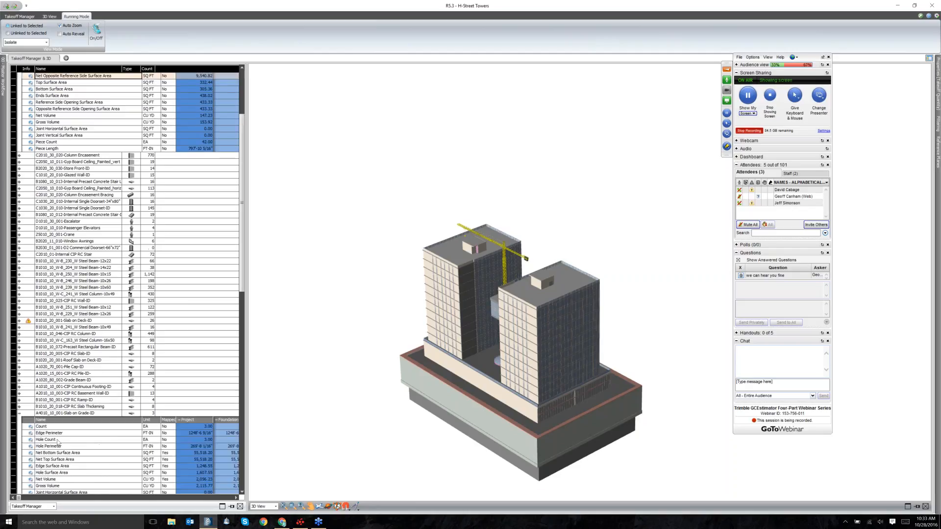
pyautogui.scroll(-4, 57, 440)
pyautogui.click(61, 354)
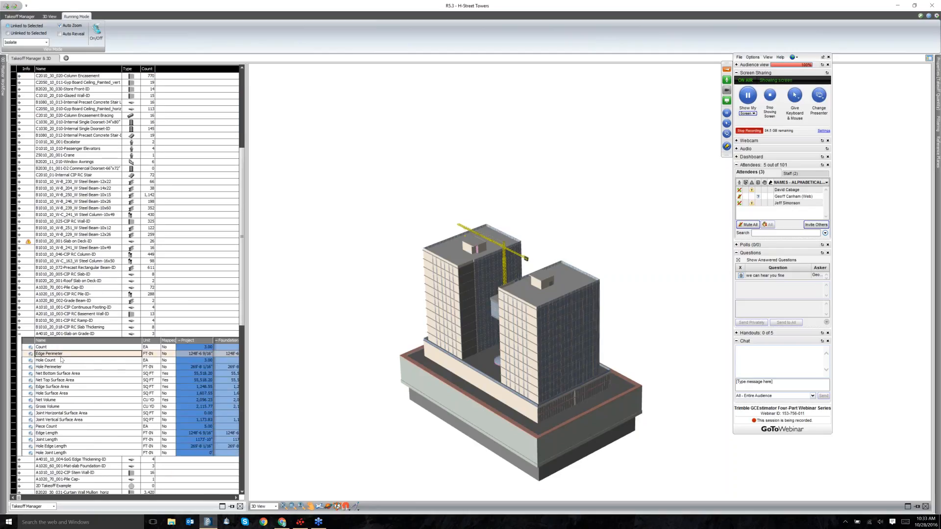
pyautogui.click(81, 375)
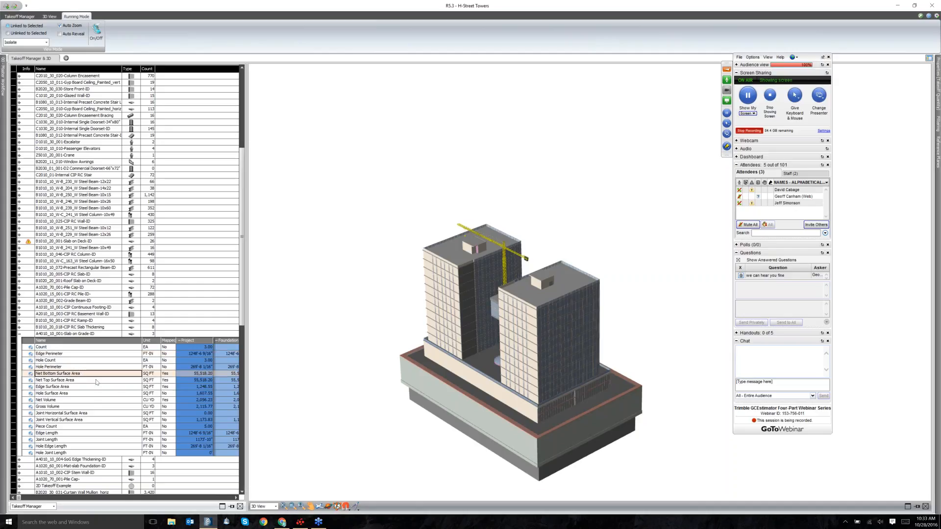
pyautogui.click(96, 387)
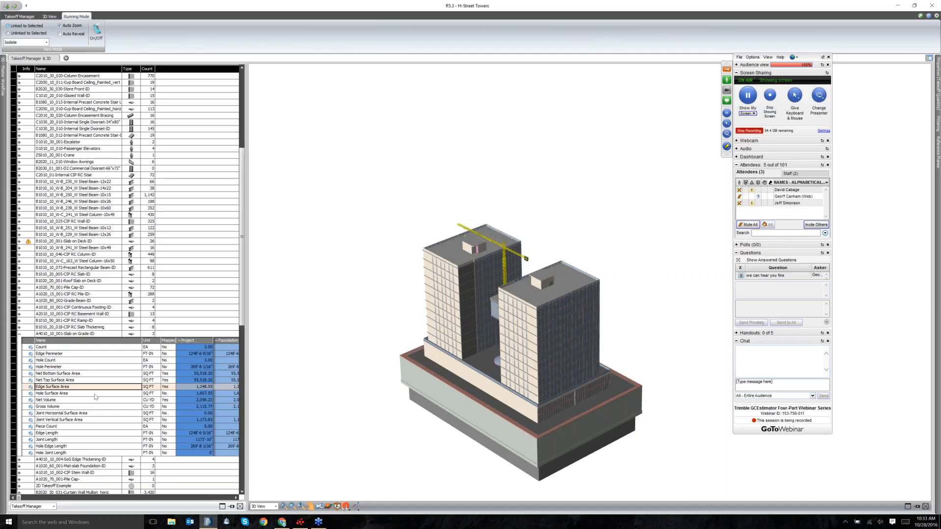
pyautogui.click(194, 401)
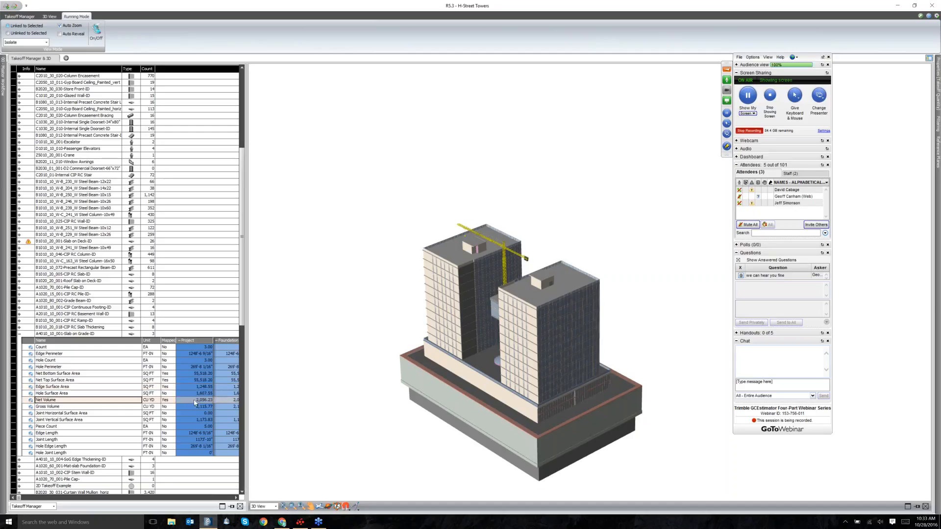
pyautogui.click(20, 334)
pyautogui.scroll(9, 96, 318)
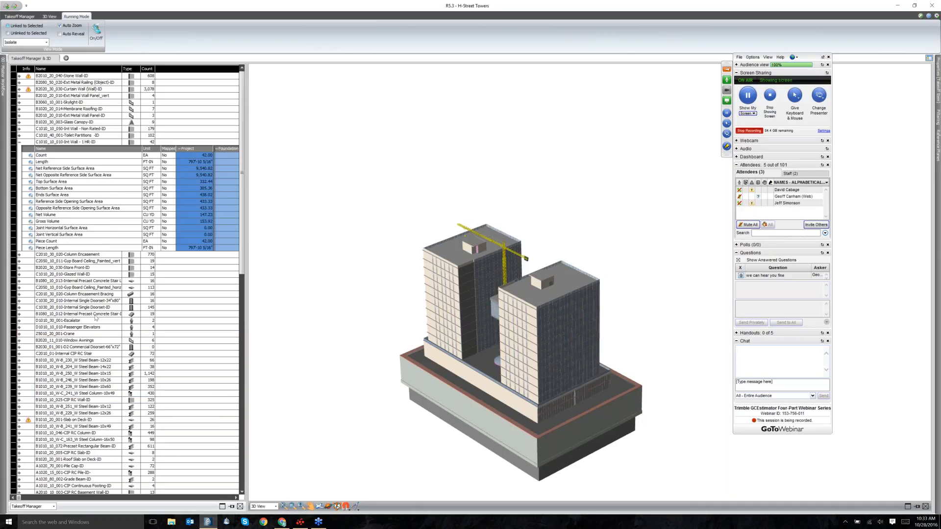
pyautogui.click(20, 142)
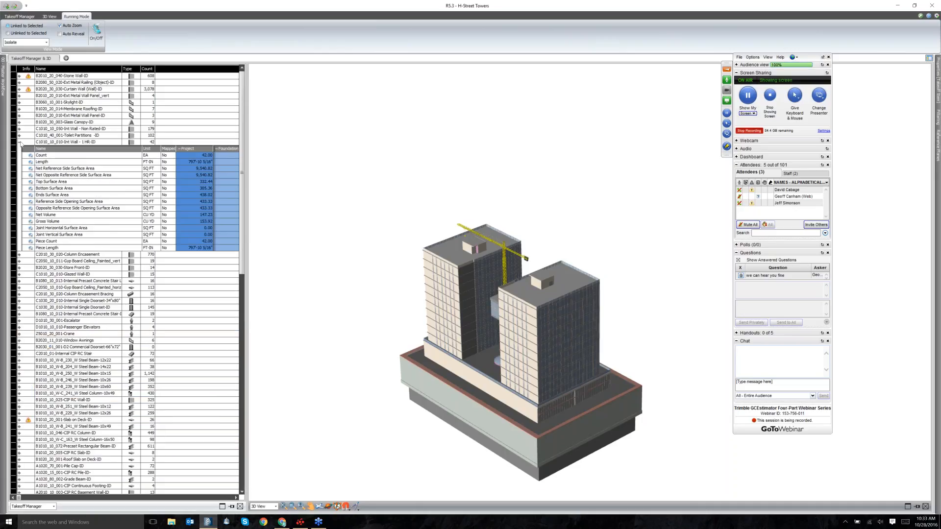
# Turn on running mode and isolate items from Stone Wall through roofing, canopy and interior walls.
pyautogui.click(96, 34)
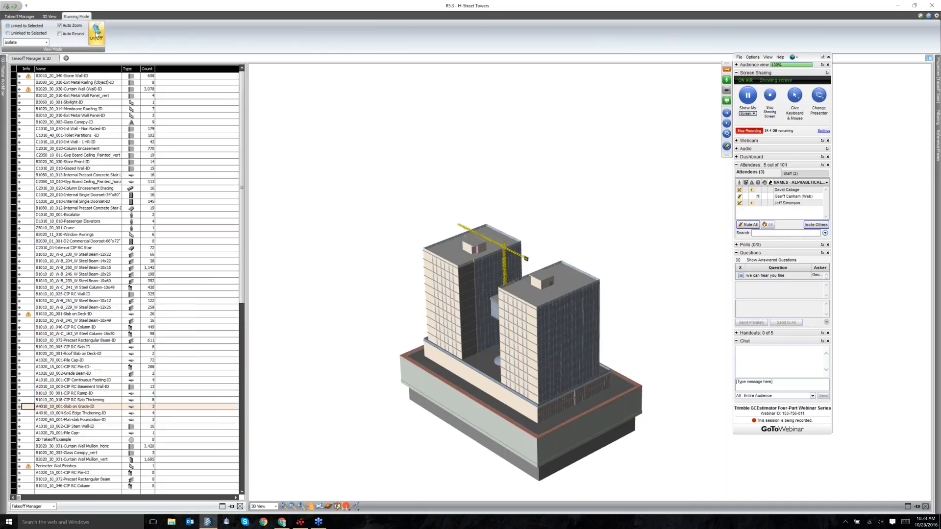
pyautogui.click(68, 76)
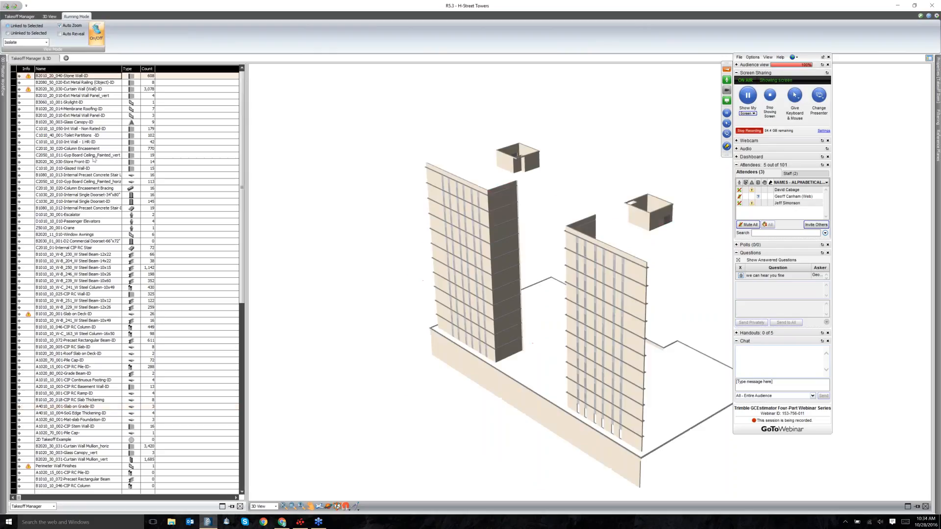
pyautogui.press('Down')
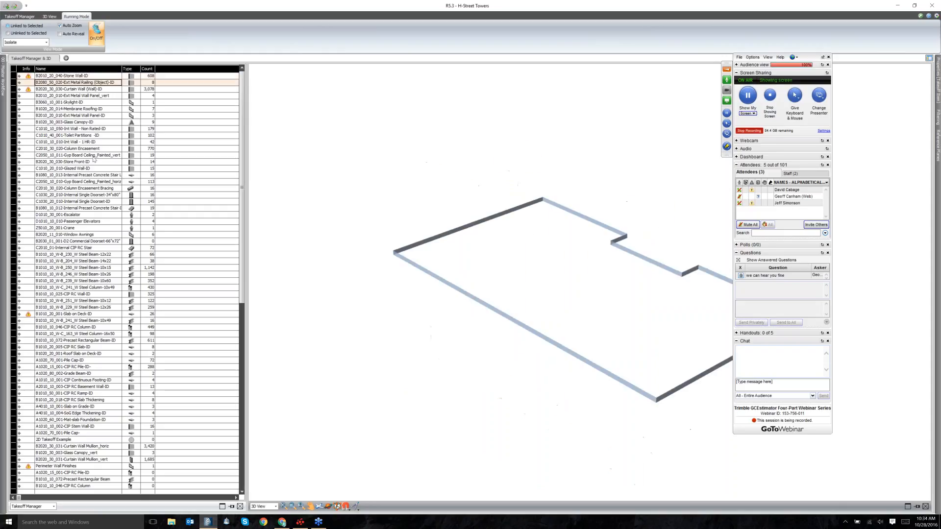
pyautogui.press('Down')
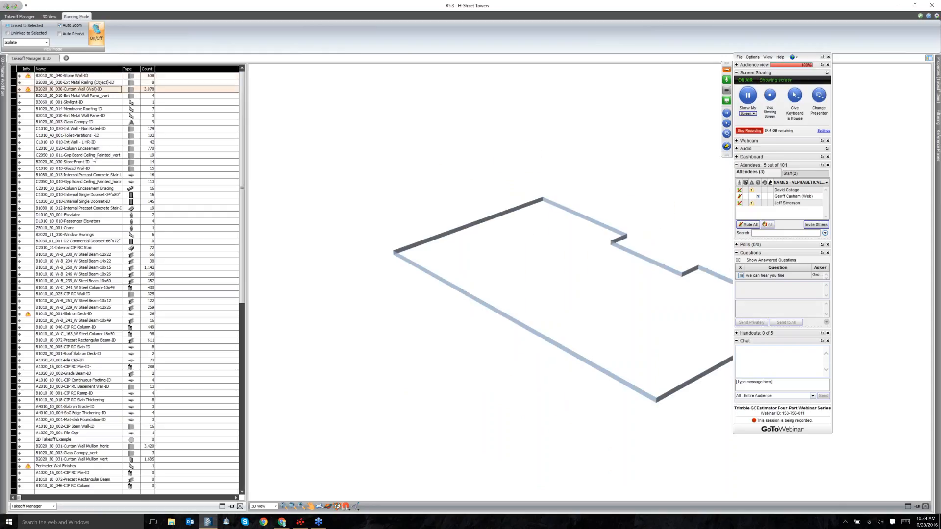
pyautogui.press('Down')
pyautogui.press('Down')
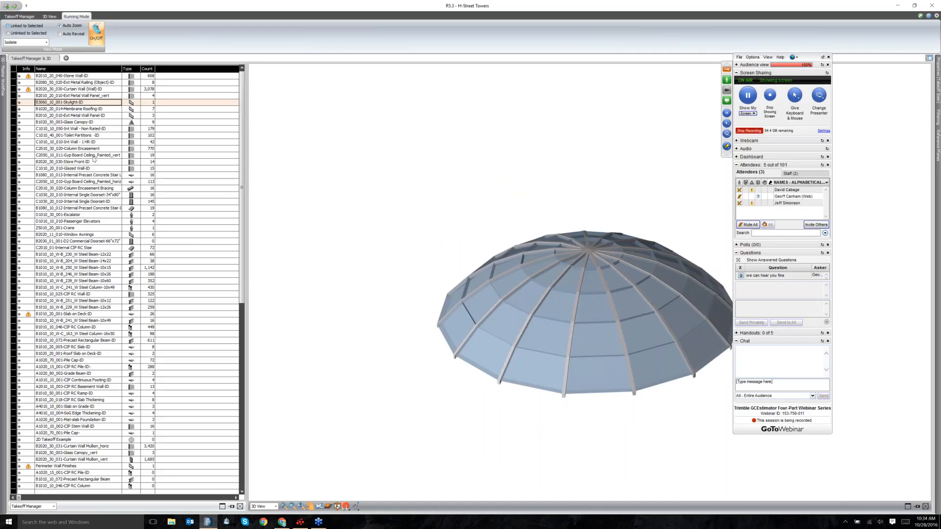
pyautogui.press('Down')
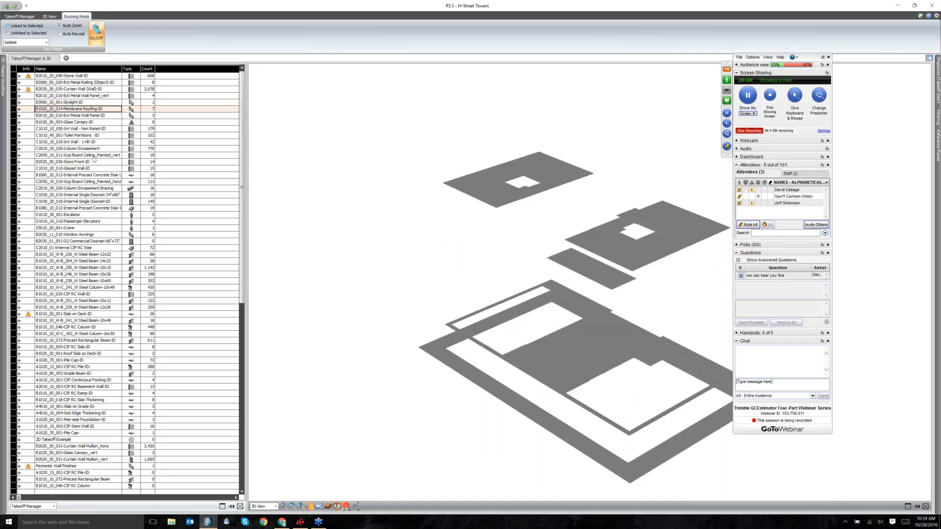
pyautogui.press('Down')
pyautogui.press('Down')
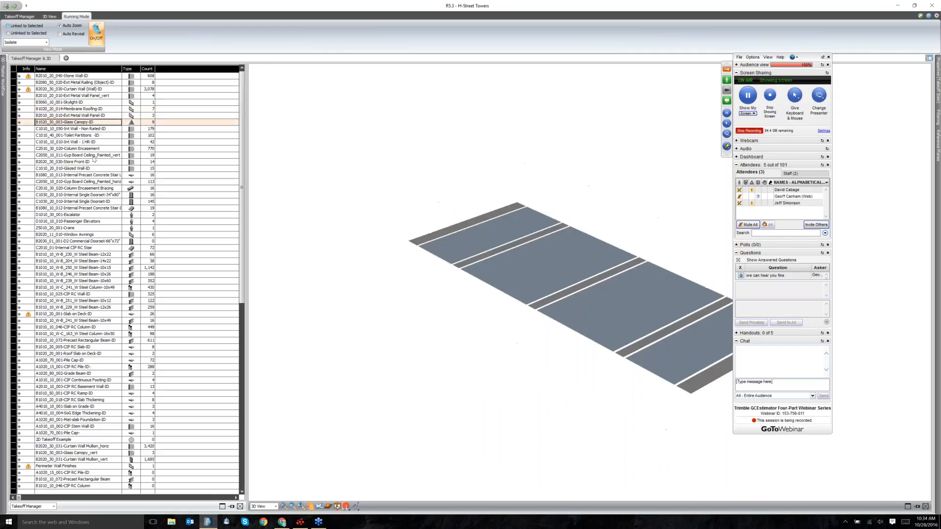
pyautogui.press('Down')
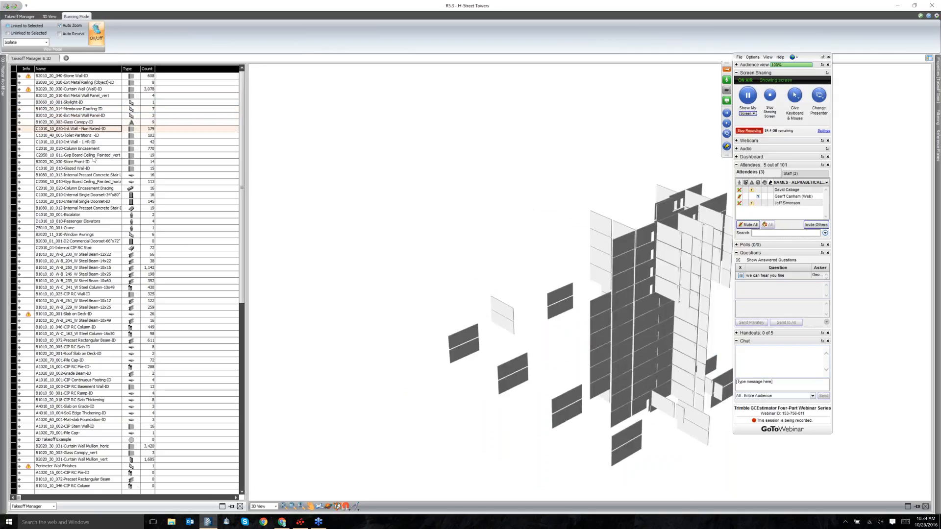
pyautogui.press('Down')
pyautogui.press('Down')
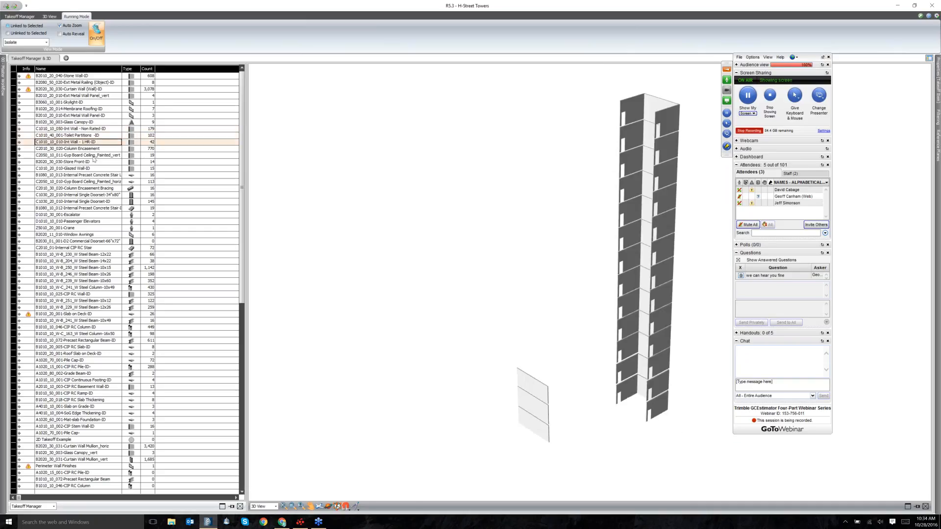
# Continue through encasements, stairs, doors, elevators and steel beams until Pile Cap-ID is isolated.
pyautogui.press('Down')
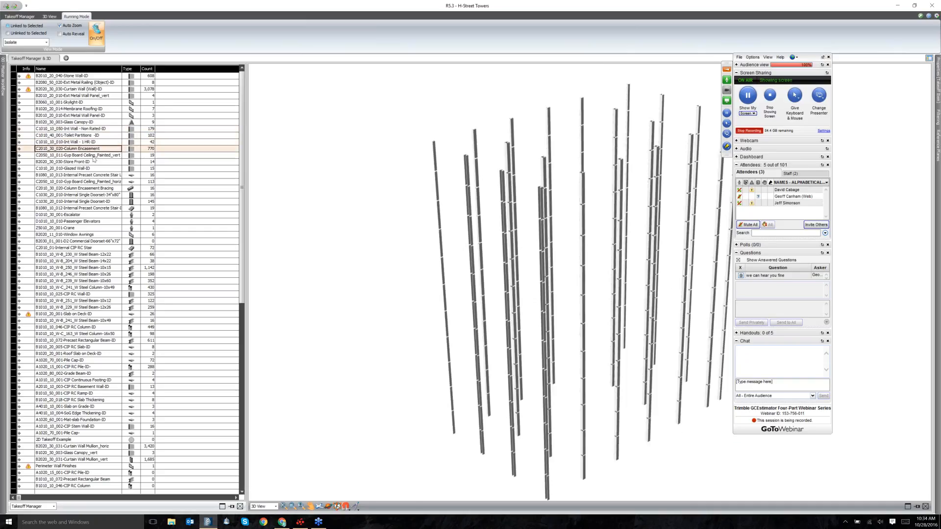
pyautogui.press('Down')
pyautogui.press('Down')
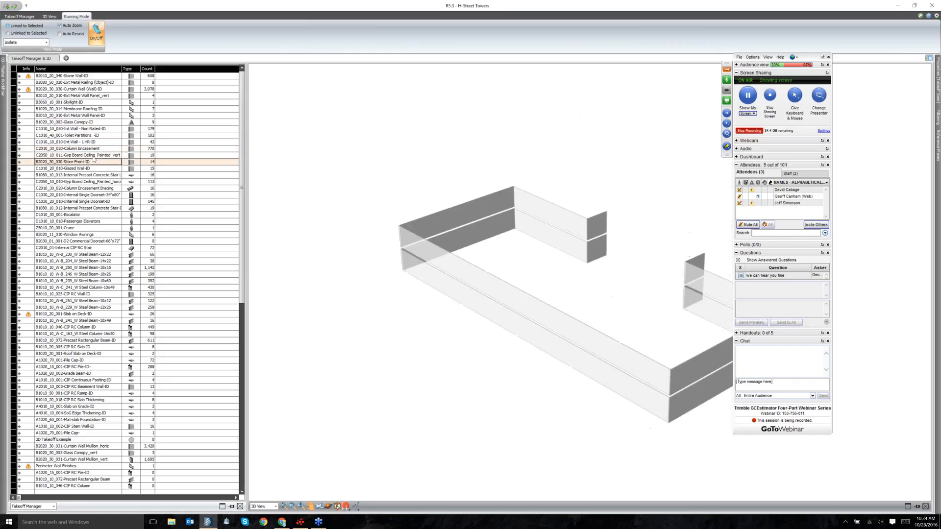
pyautogui.press('Down')
pyautogui.press('Down')
pyautogui.press('Down')
pyautogui.press('Down')
pyautogui.press('Down')
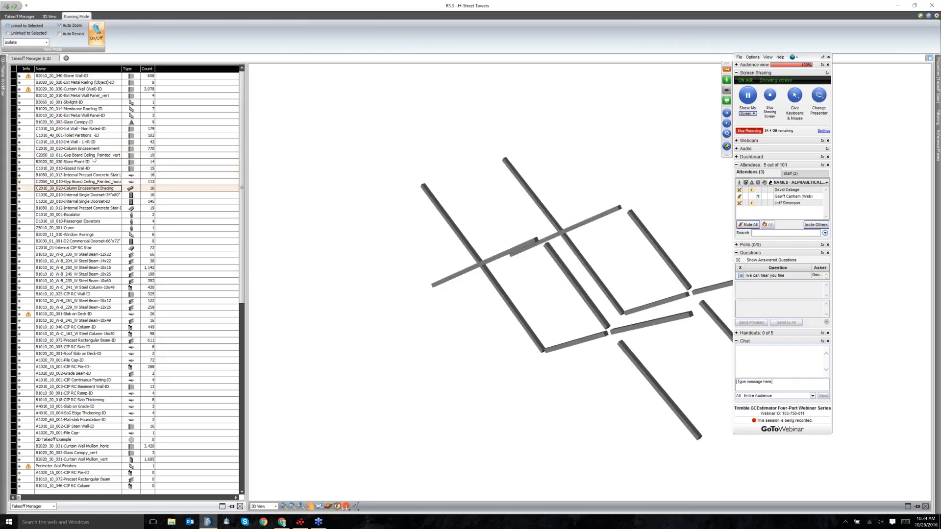
pyautogui.press('Down')
pyautogui.press('Down')
pyautogui.press('Down')
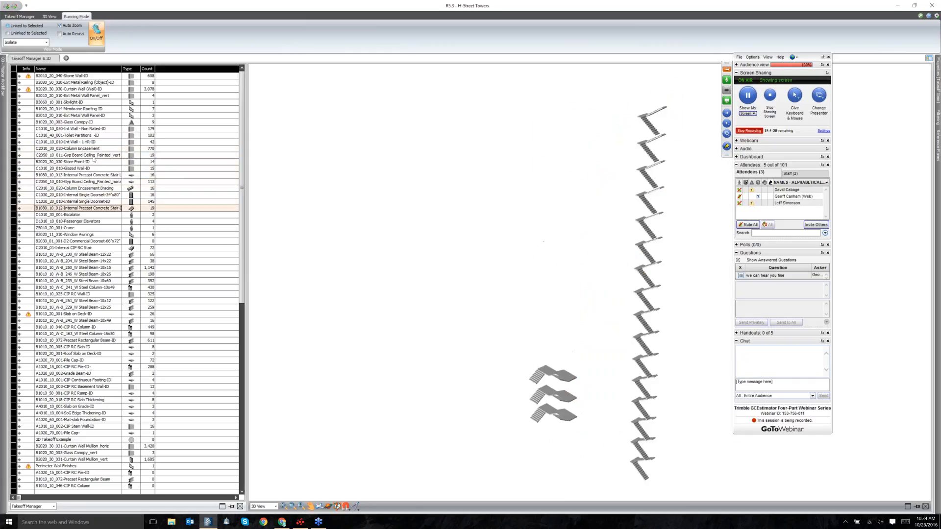
pyautogui.press('Up')
pyautogui.press('Down')
pyautogui.press('Down')
pyautogui.press('Down')
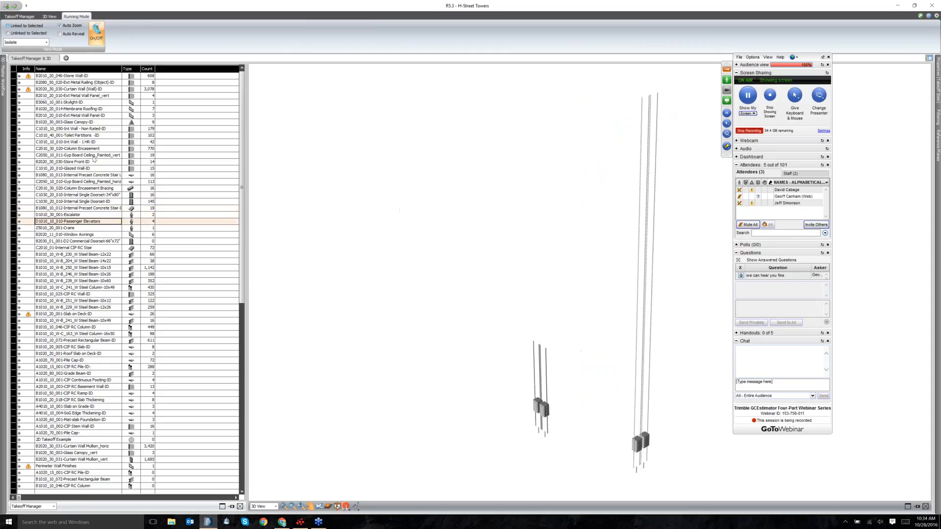
pyautogui.press('Up')
pyautogui.press('Up')
pyautogui.press('Down')
pyautogui.press('Down')
pyautogui.press('Down')
pyautogui.press('Down')
pyautogui.press('Down')
pyautogui.press('Down')
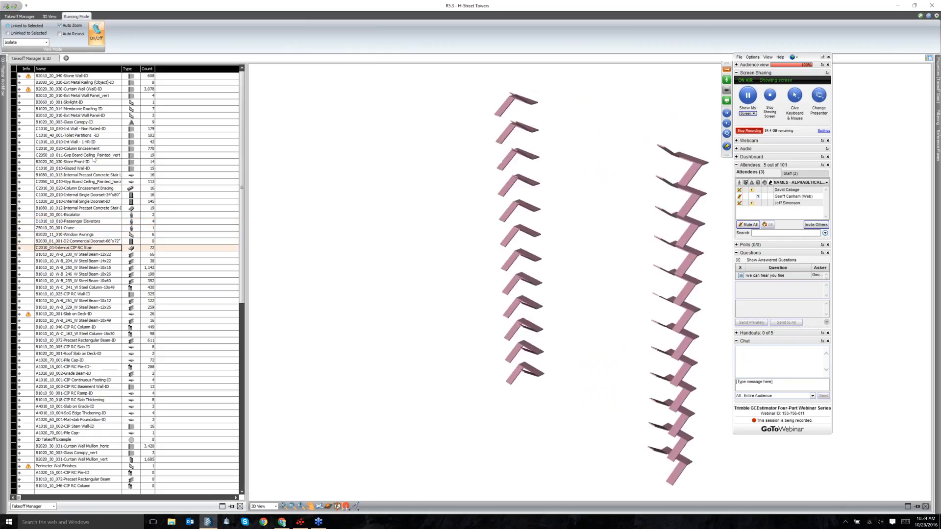
pyautogui.press('Down')
pyautogui.press('Down')
pyautogui.press('Down')
pyautogui.press('Down')
pyautogui.press('Down')
pyautogui.press('Down')
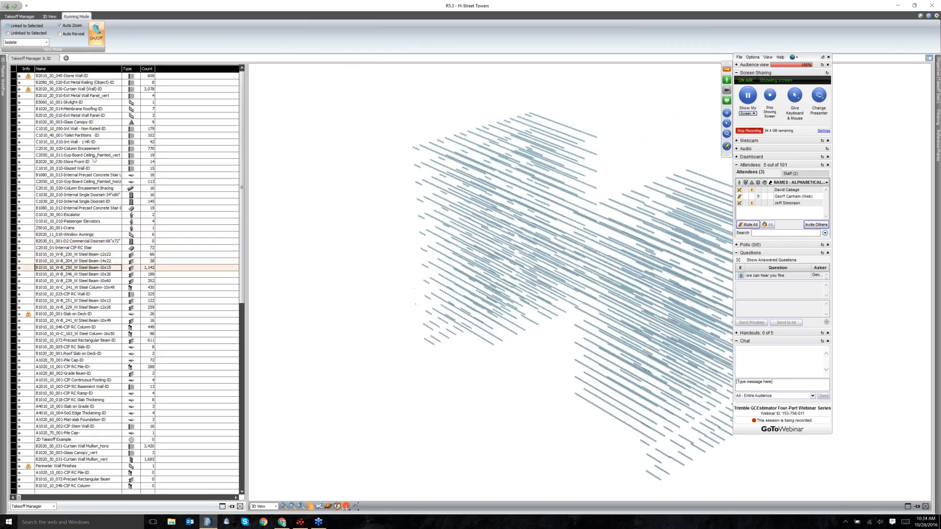
pyautogui.press('Down')
pyautogui.press('Down')
pyautogui.press('Down')
pyautogui.press('Down')
pyautogui.press('Down')
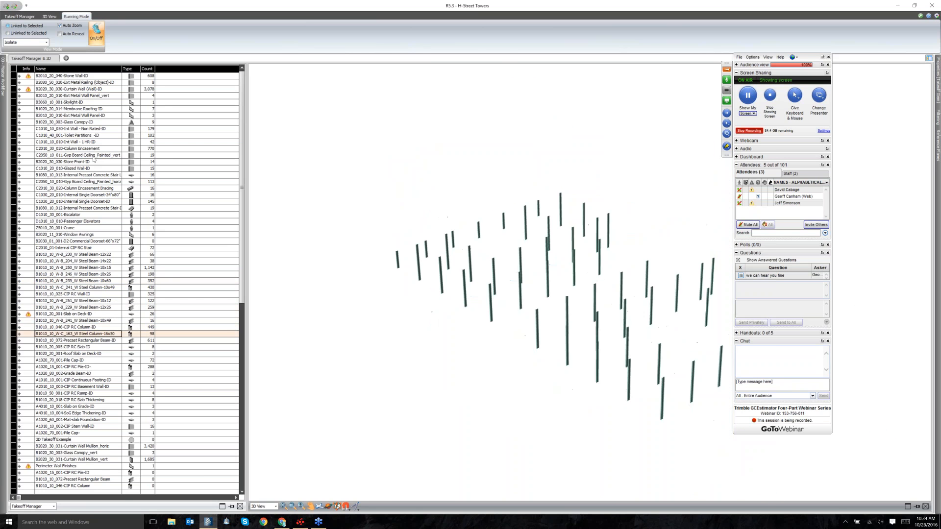
pyautogui.press('Down')
pyautogui.press('Down')
pyautogui.press('Down')
pyautogui.press('Down')
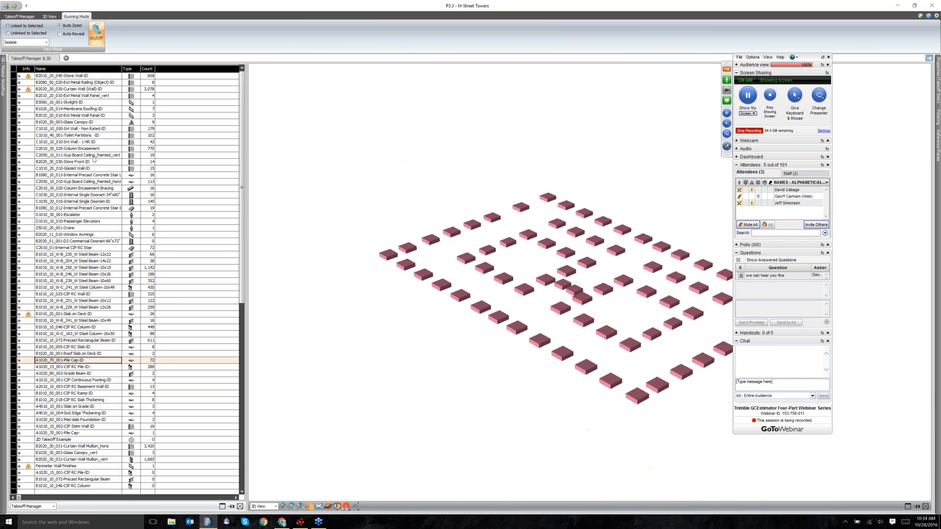
pyautogui.press('Down')
pyautogui.press('Up')
# Inspect Pile Cap-ID's Count 72.00, Edge Perimeter, Net Bottom and Net Top Surface Area (7,047.06 SQ FT).
pyautogui.click(19, 360)
pyautogui.scroll(-2, 56, 361)
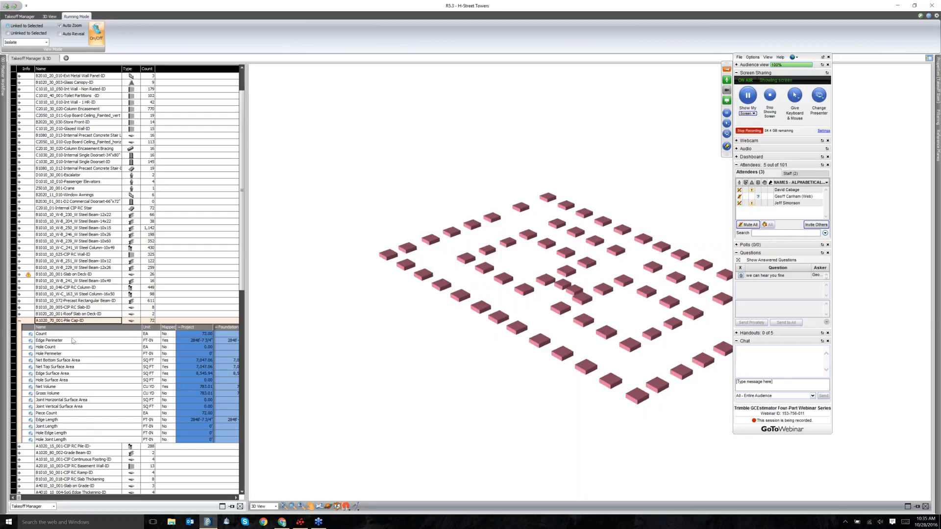
pyautogui.click(208, 335)
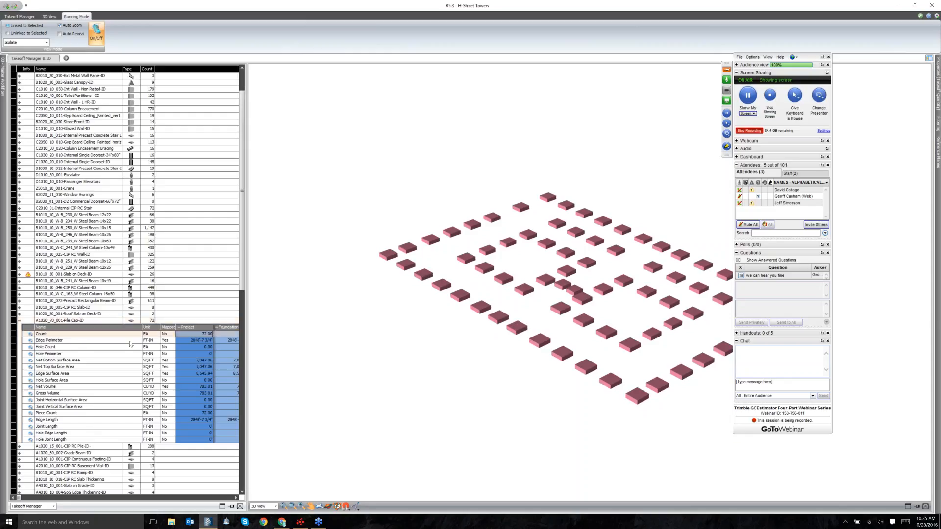
pyautogui.click(185, 342)
pyautogui.click(187, 361)
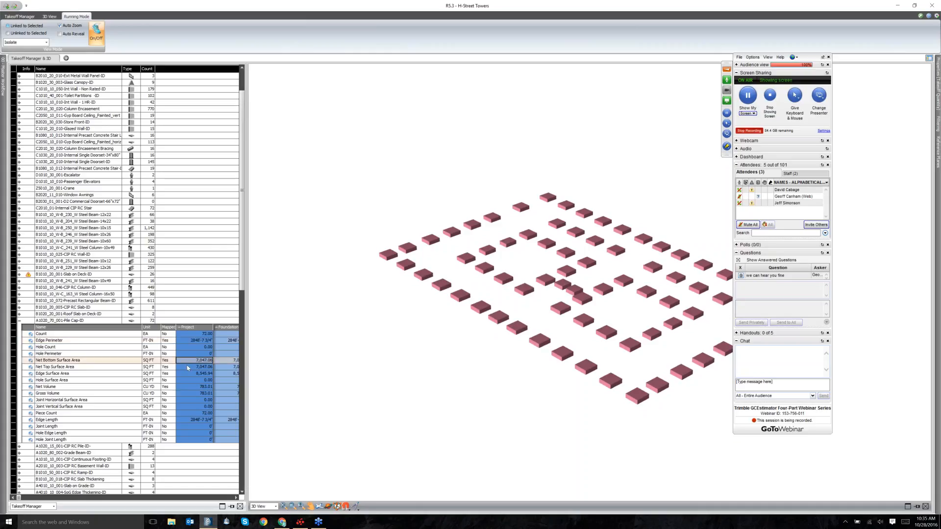
pyautogui.click(188, 367)
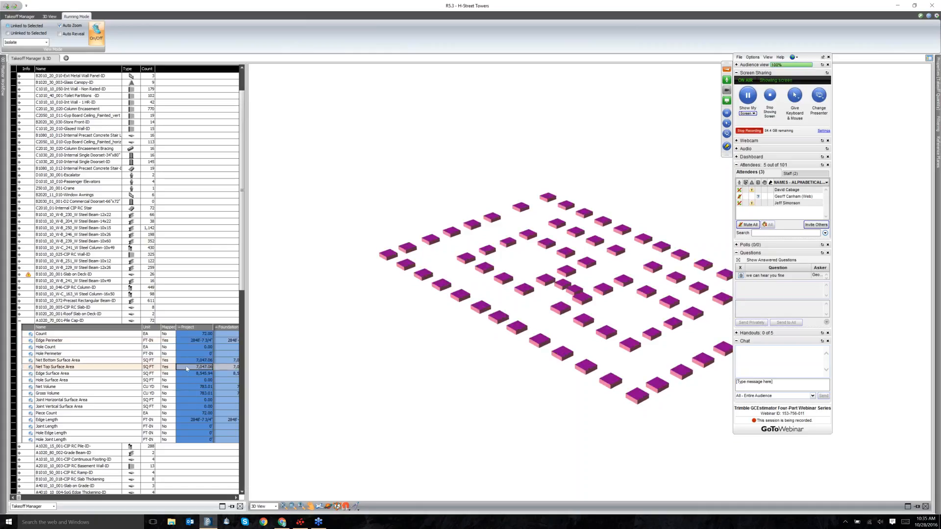
pyautogui.click(186, 361)
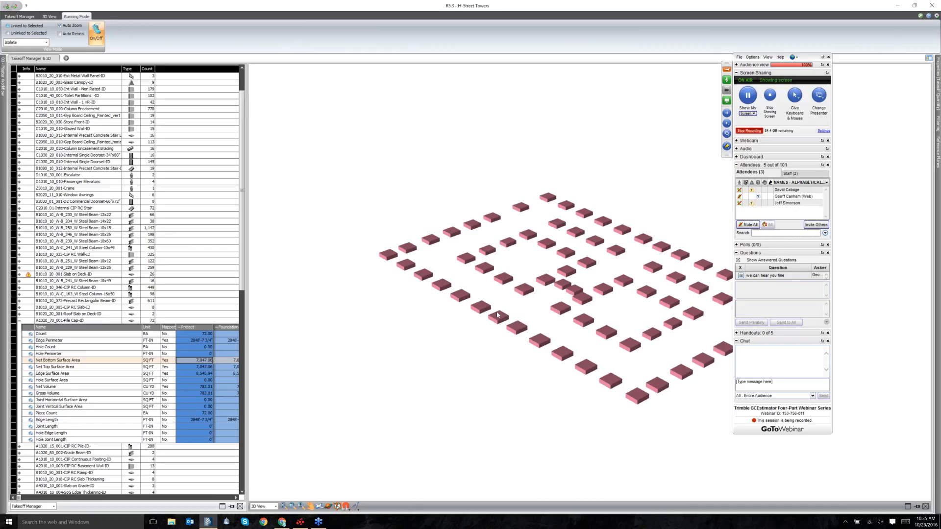
pyautogui.scroll(2, 626, 276)
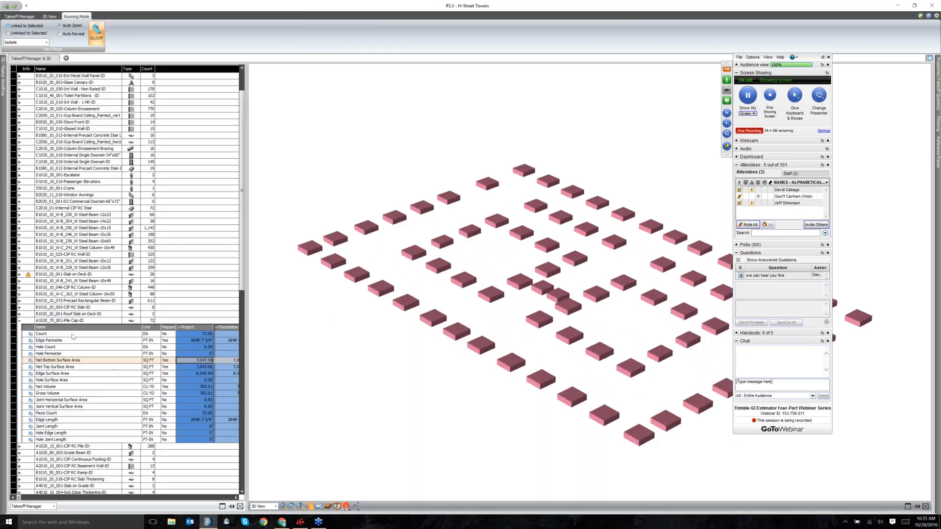
pyautogui.click(72, 369)
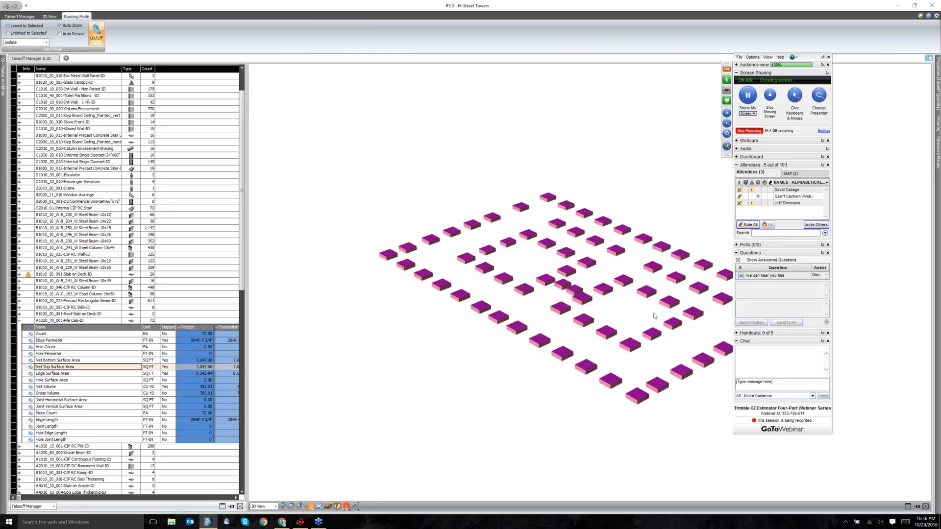
# Highlight the pile caps' edge surfaces and orbit to a steeper view of them.
pyautogui.scroll(-3, 625, 314)
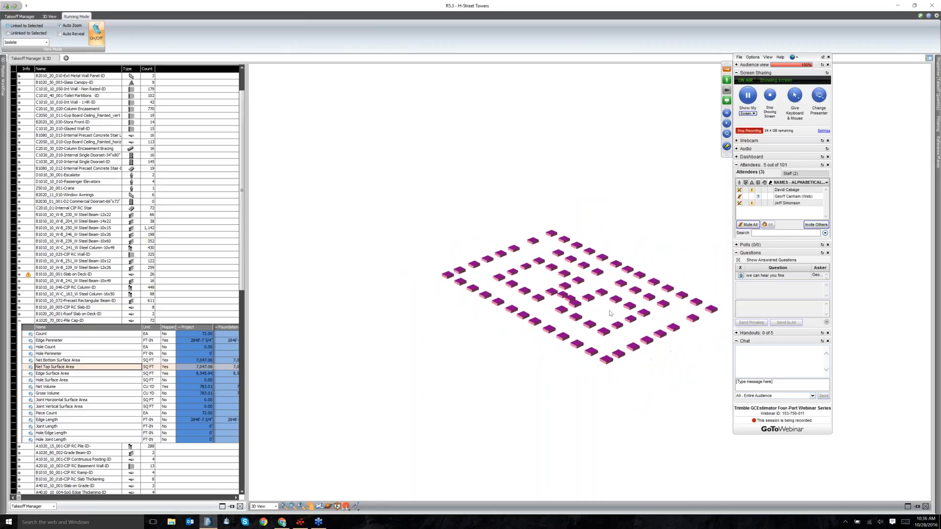
pyautogui.scroll(5, 550, 290)
pyautogui.scroll(-2, 551, 289)
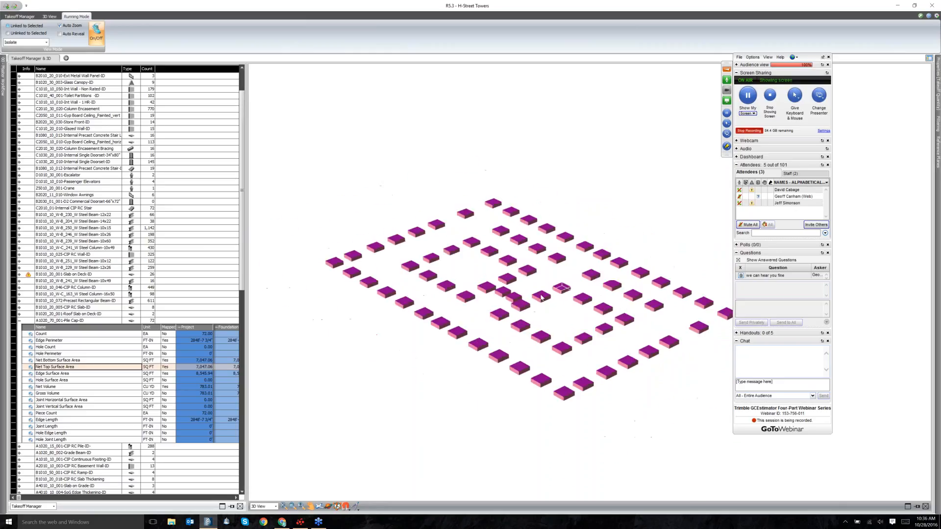
pyautogui.click(79, 374)
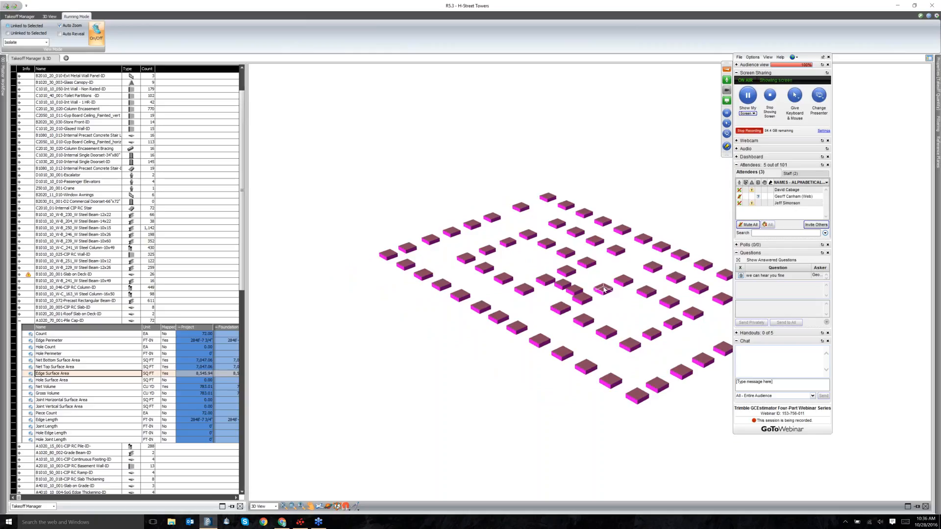
pyautogui.moveTo(603, 289); pyautogui.dragTo(458, 371)
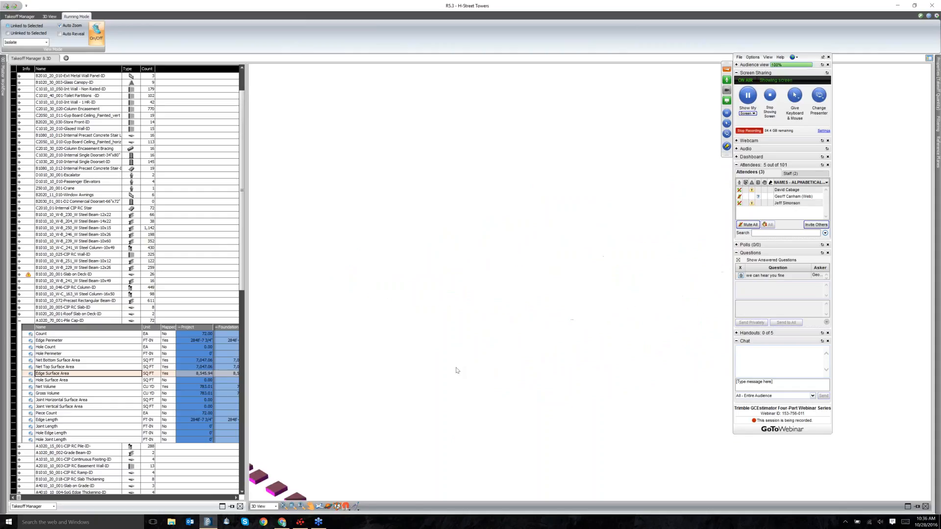
pyautogui.scroll(-3, 455, 356)
pyautogui.scroll(5, 454, 366)
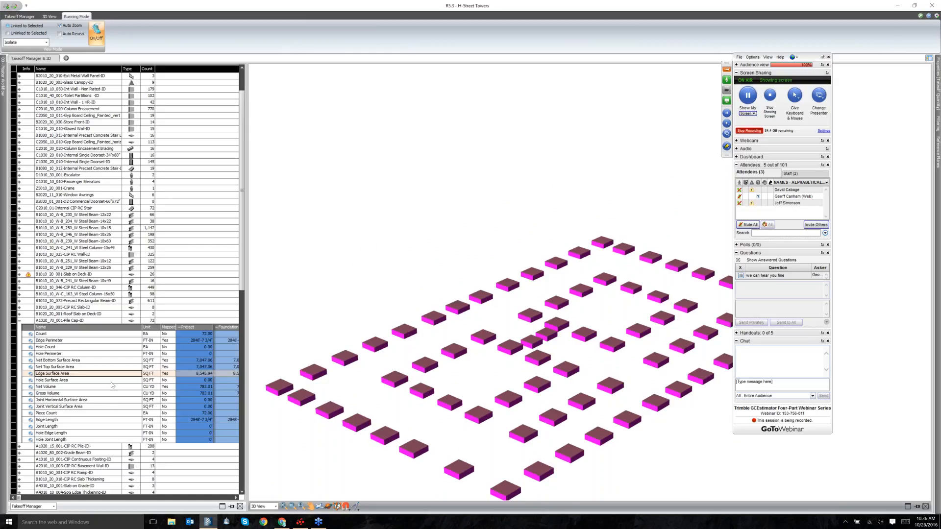
# Compare net top and bottom surfaces from a new angle, ending on Edge Surface Area (8,545.94 SQ FT).
pyautogui.click(82, 368)
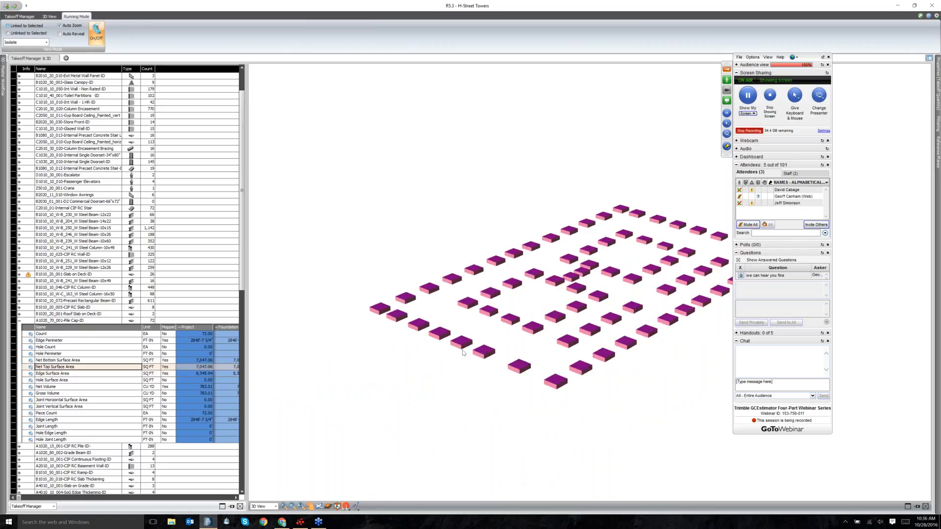
pyautogui.press('Up')
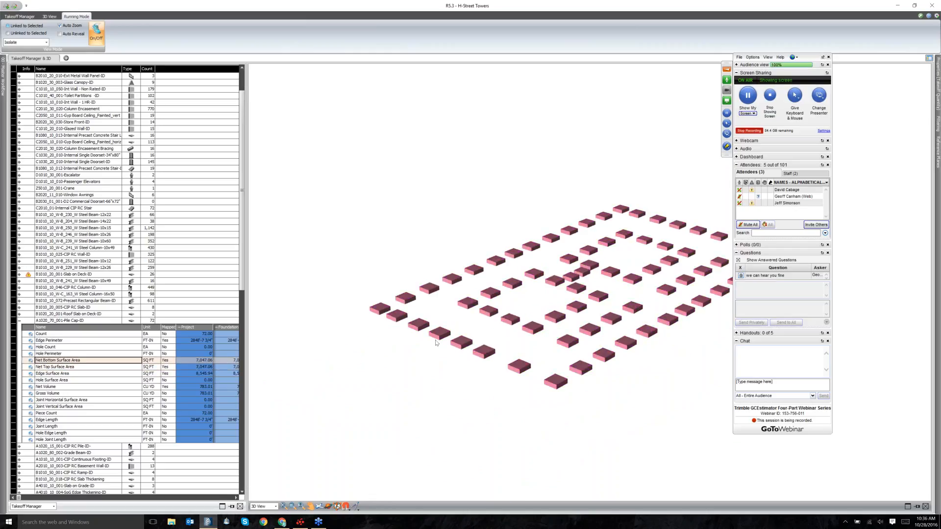
pyautogui.moveTo(435, 343)
pyautogui.mouseDown()
pyautogui.moveTo(482, 304)
pyautogui.moveTo(480, 342)
pyautogui.moveTo(382, 340)
pyautogui.mouseUp()
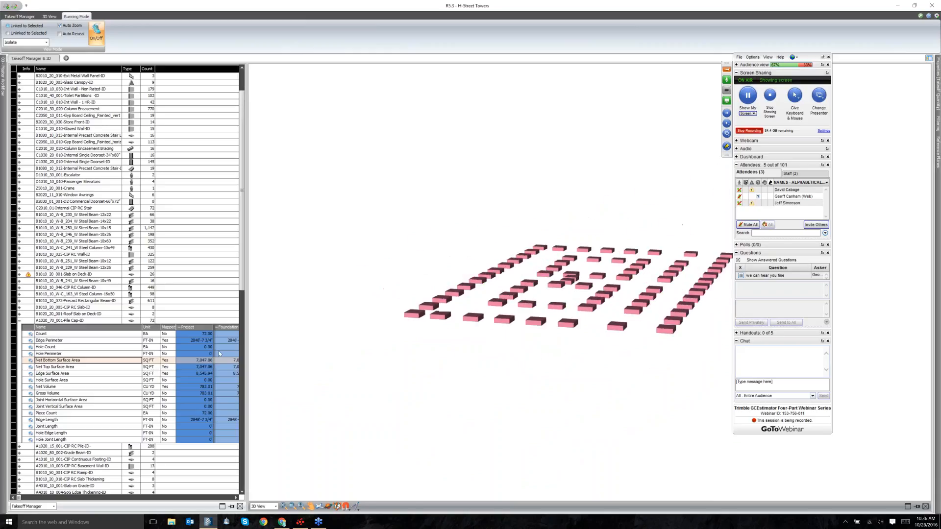
pyautogui.click(90, 367)
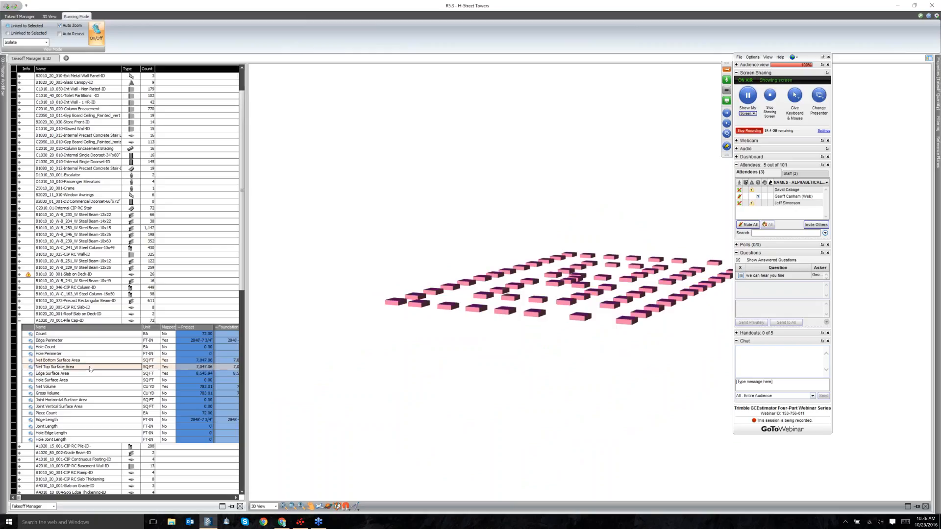
pyautogui.click(90, 375)
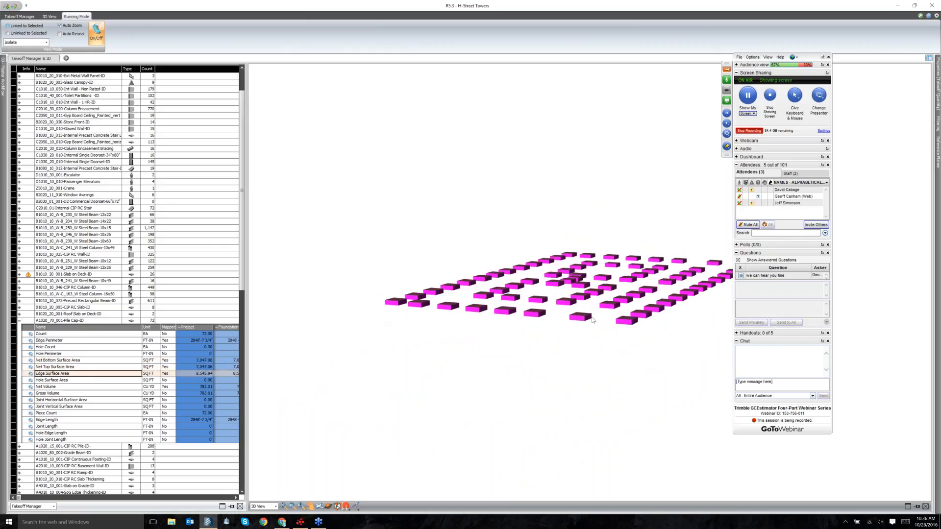
pyautogui.scroll(2, 617, 311)
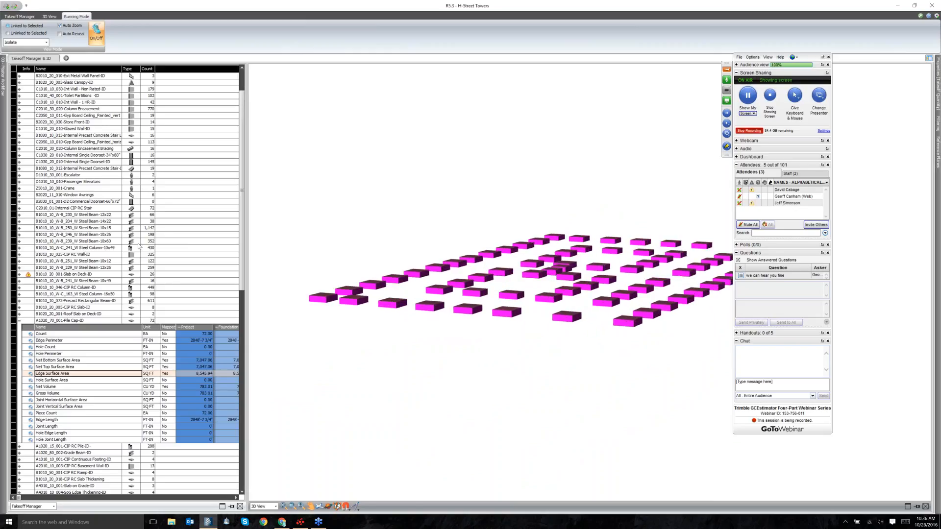
pyautogui.click(50, 16)
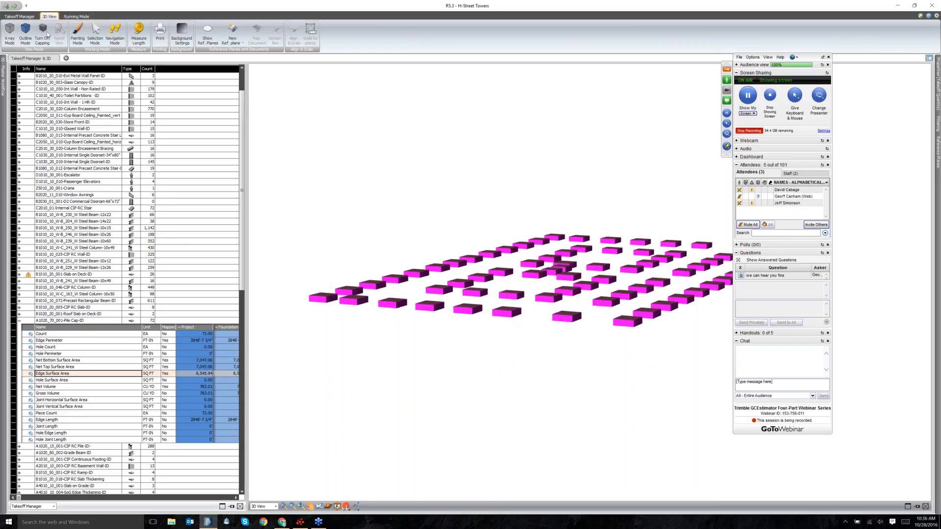
pyautogui.click(75, 34)
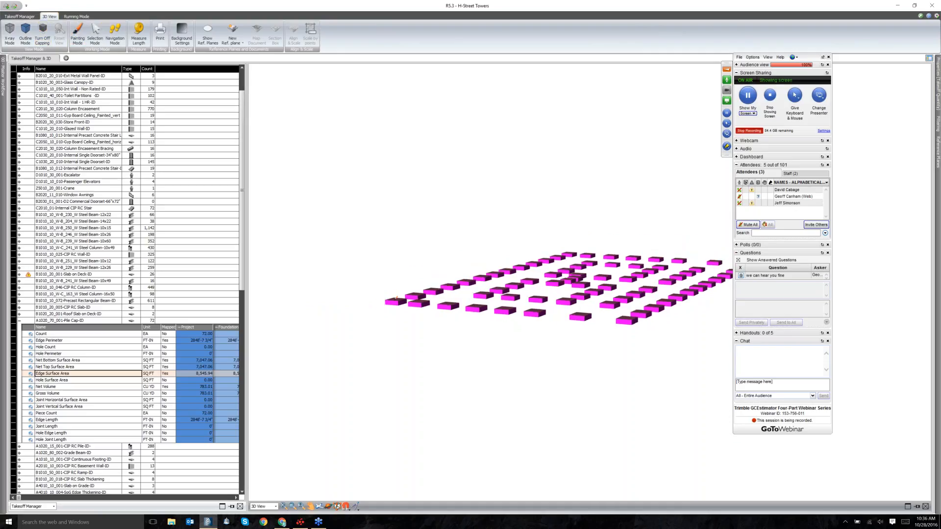
pyautogui.click(418, 305)
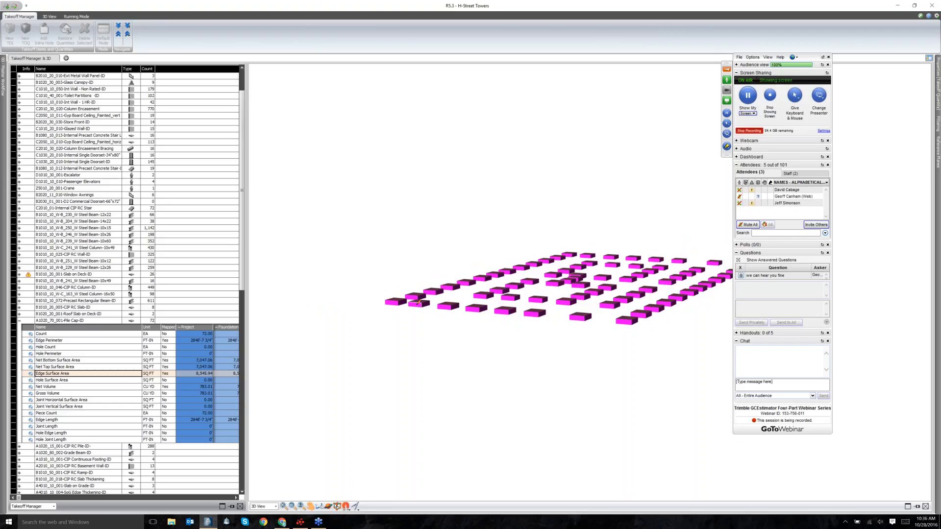
pyautogui.click(423, 307)
pyautogui.click(455, 304)
pyautogui.click(478, 308)
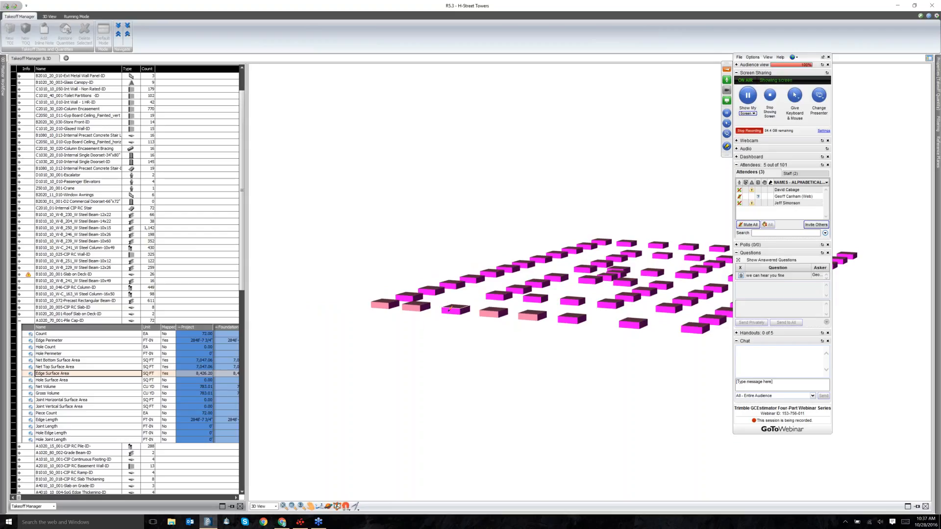
pyautogui.click(446, 305)
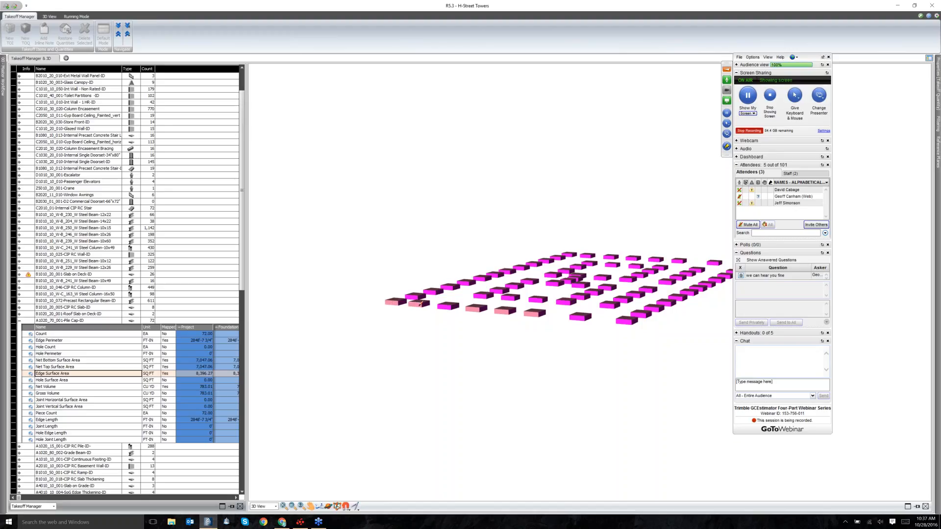
pyautogui.click(420, 305)
pyautogui.click(473, 310)
pyautogui.click(501, 313)
pyautogui.click(531, 315)
pyautogui.scroll(2, 577, 314)
pyautogui.scroll(2, 577, 314)
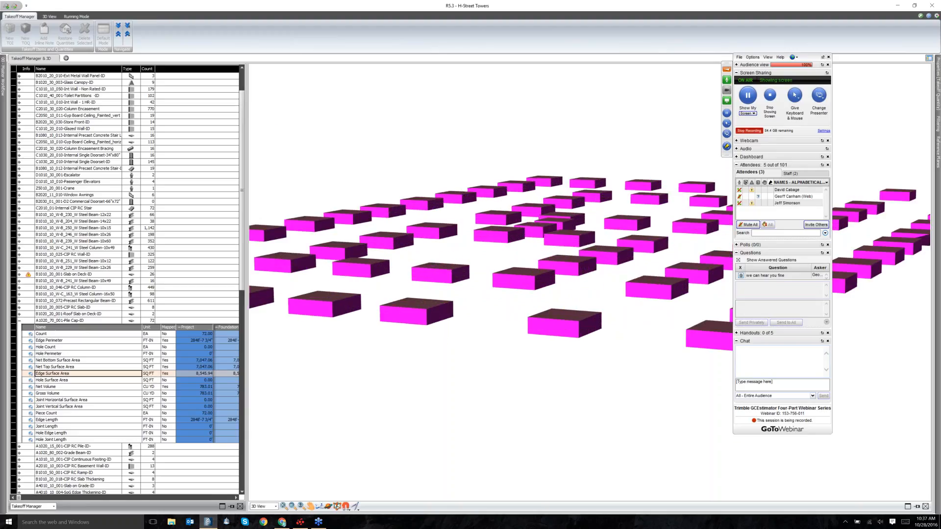
pyautogui.click(57, 17)
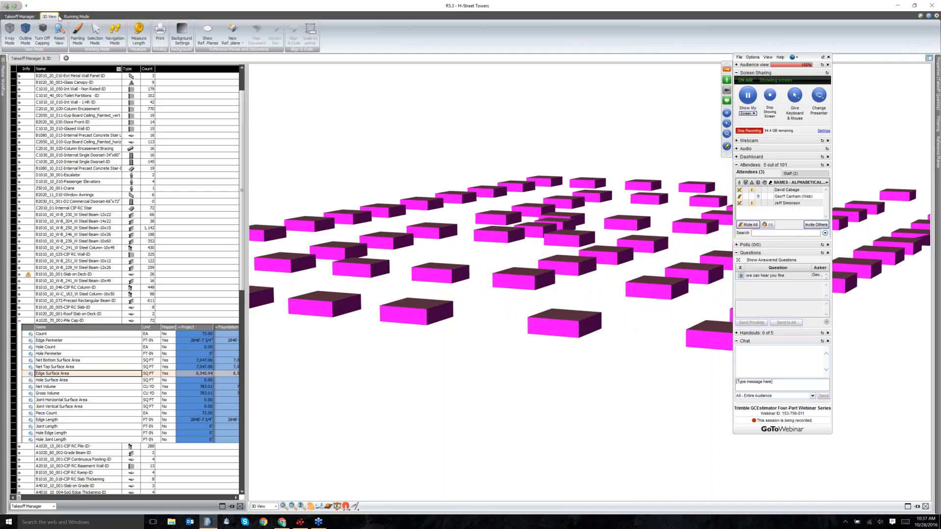
pyautogui.click(135, 28)
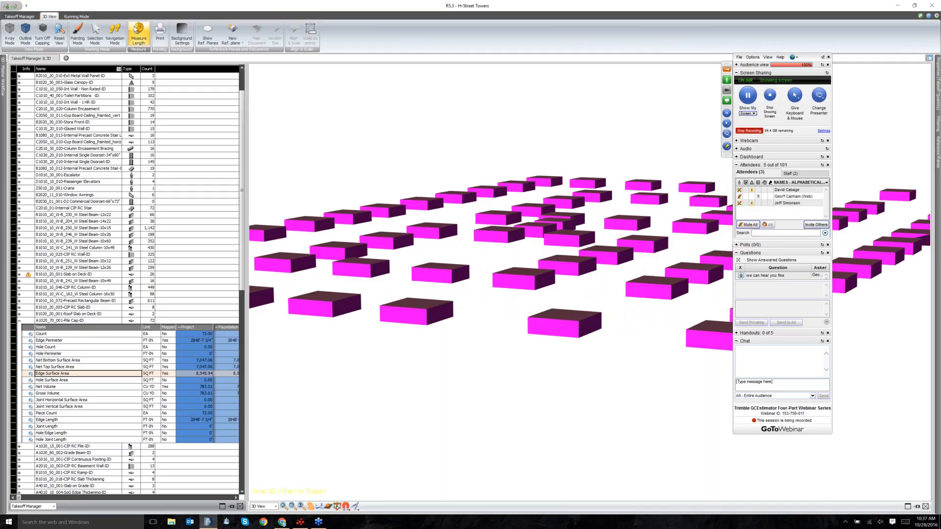
pyautogui.click(528, 319)
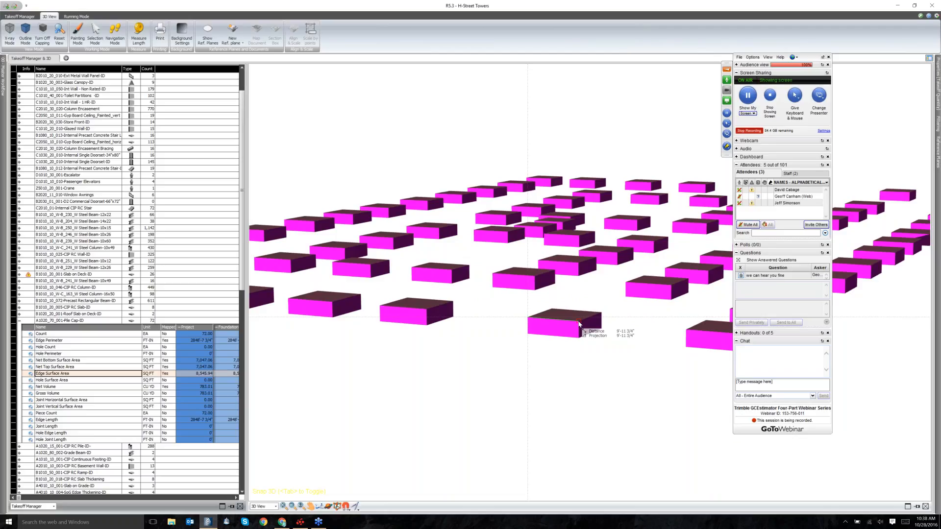
pyautogui.click(579, 323)
pyautogui.click(579, 339)
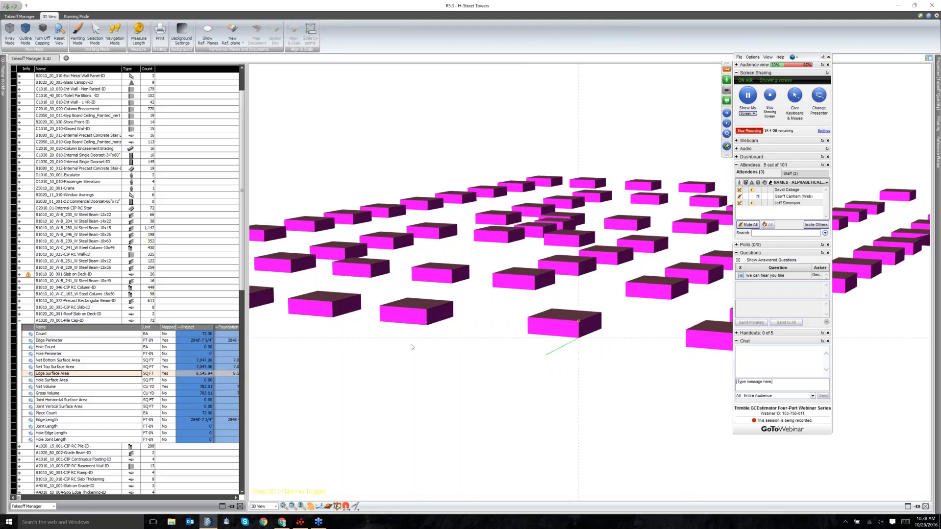
pyautogui.scroll(-3, 516, 266)
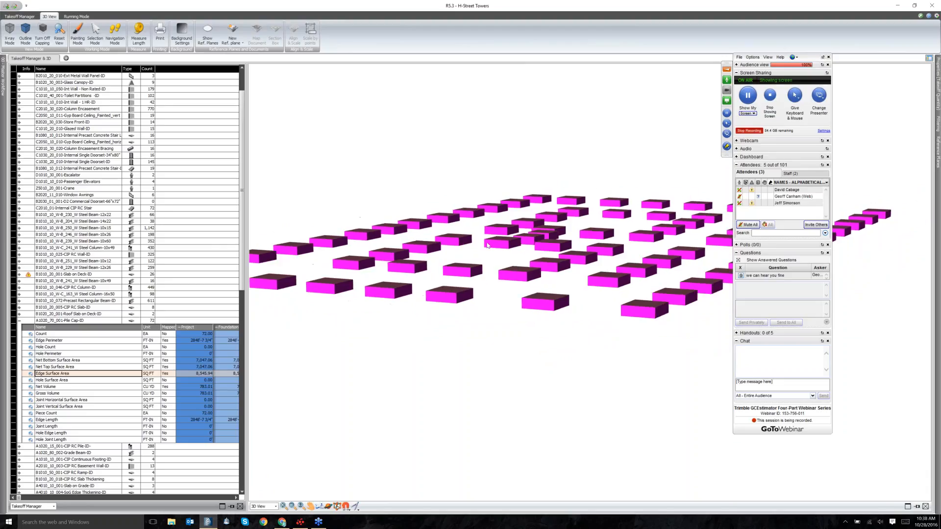
pyautogui.scroll(-2, 443, 199)
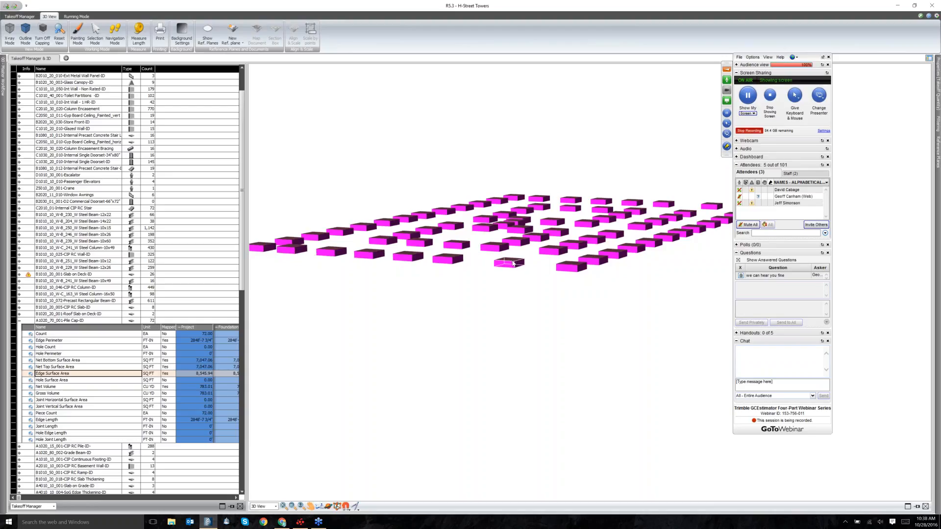
# Collapse Pile Cap-ID, set View Mode to Highlight with Auto Reveal, and select Ext Metal Wall Panel-ID.
pyautogui.click(19, 322)
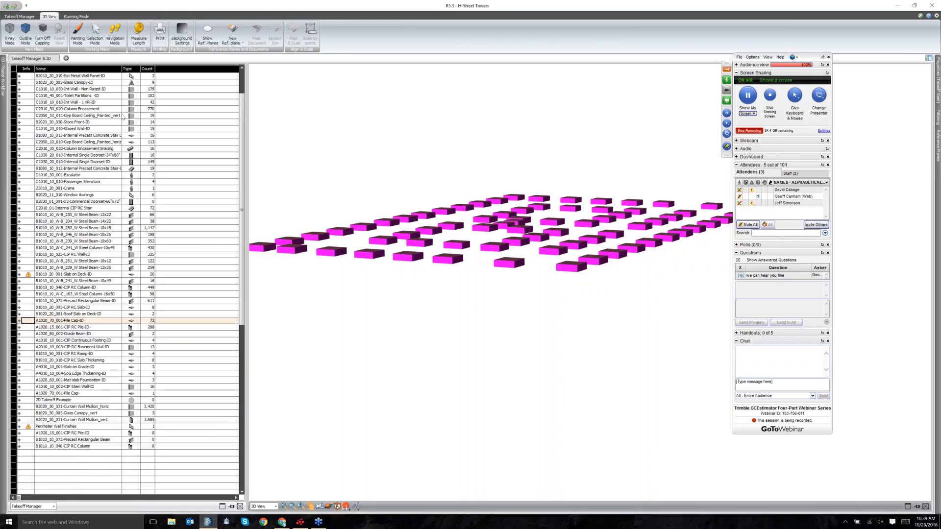
pyautogui.click(77, 16)
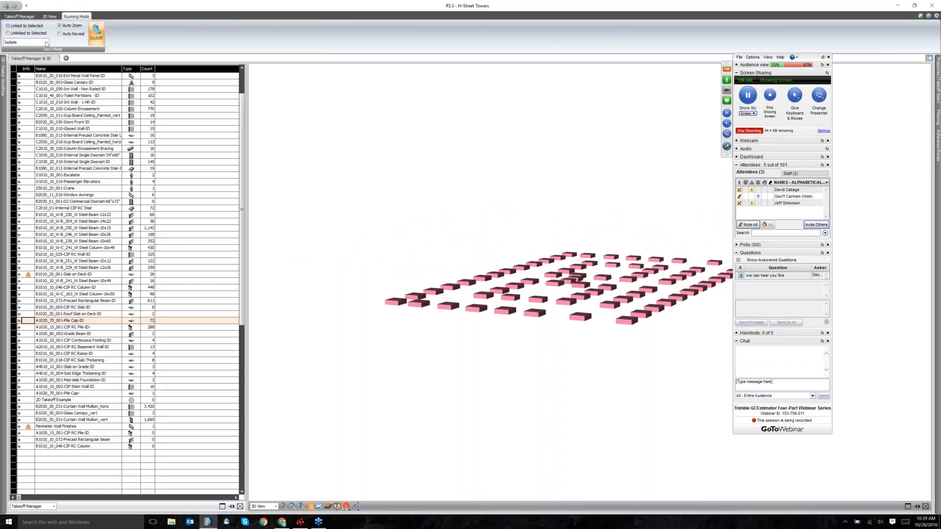
pyautogui.click(46, 42)
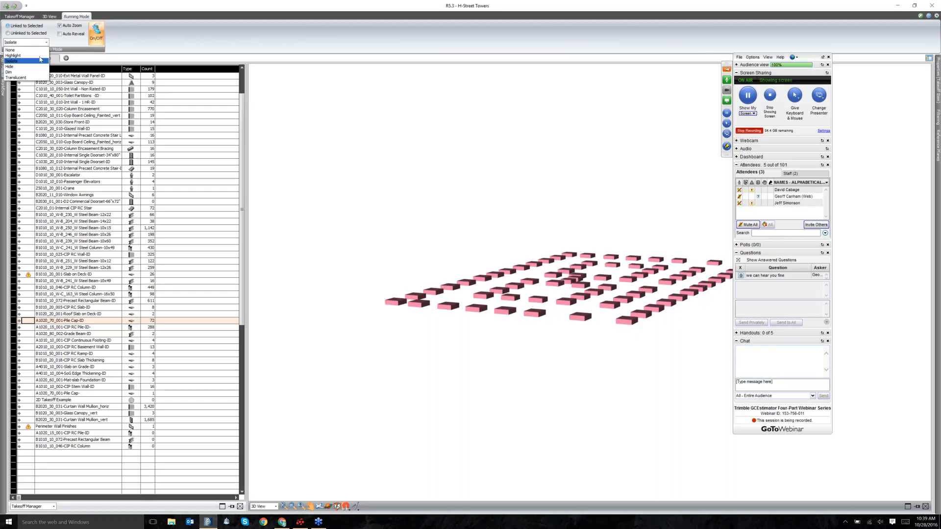
pyautogui.click(40, 60)
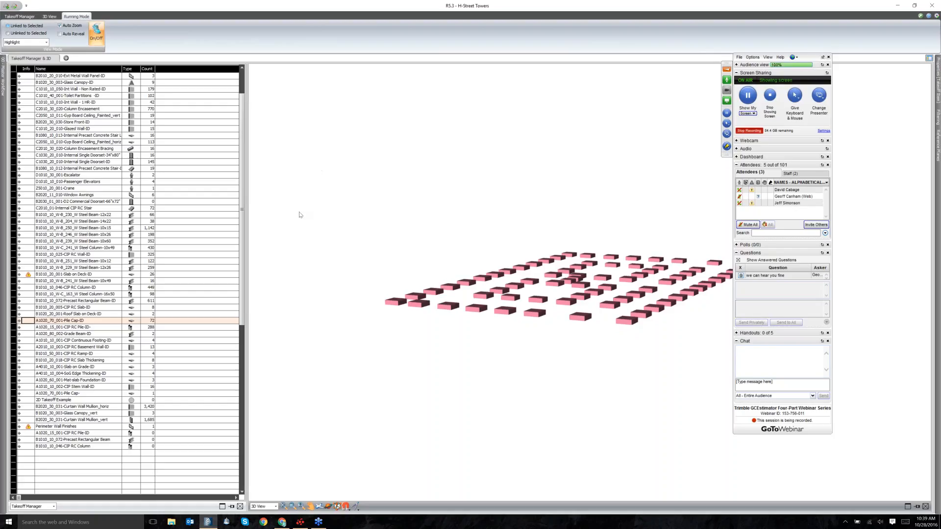
pyautogui.scroll(-4, 376, 135)
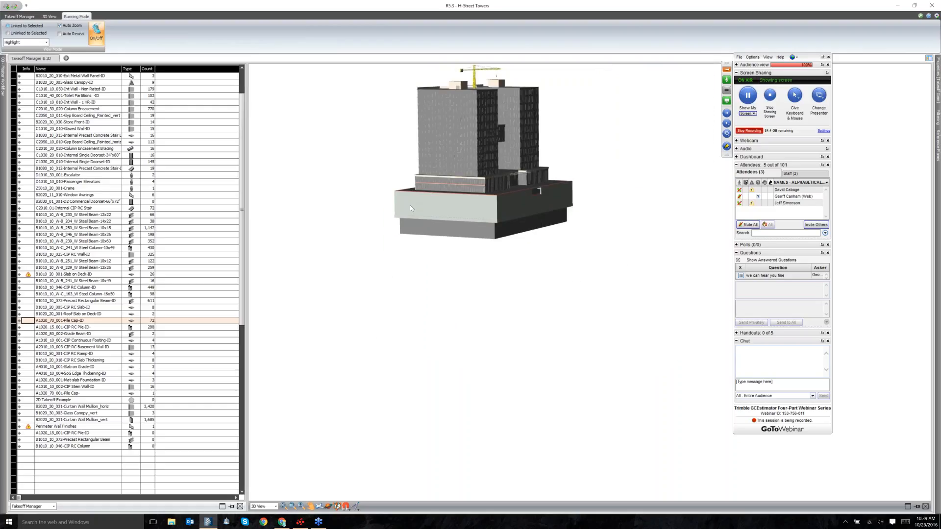
pyautogui.moveTo(410, 206); pyautogui.dragTo(451, 285)
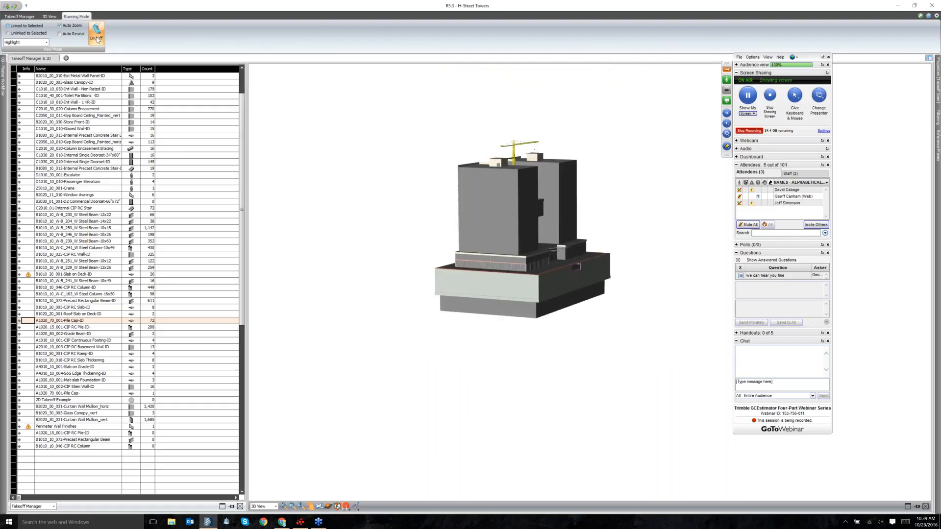
pyautogui.click(63, 34)
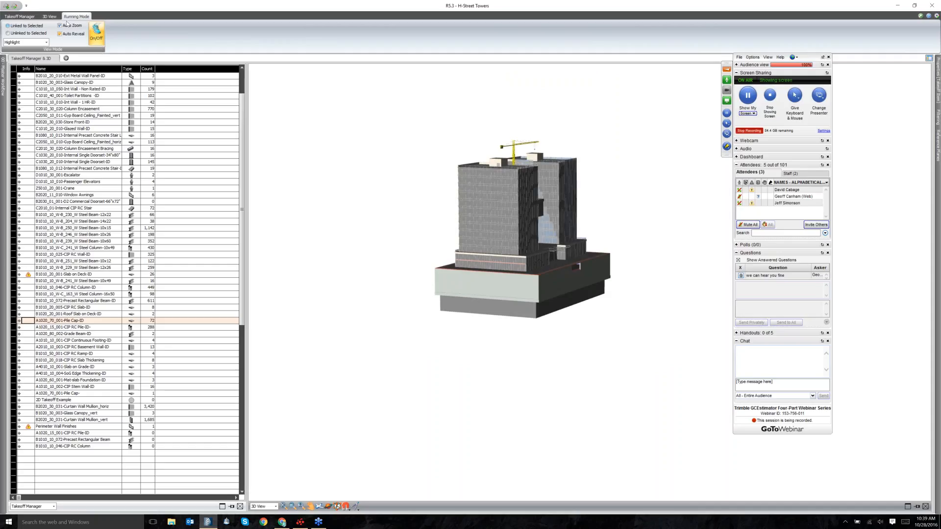
pyautogui.click(81, 76)
# Preview takeoff items in 3D from Stone Wall-ID down to Int Wall - 1 HR-ID.
pyautogui.scroll(2, 96, 113)
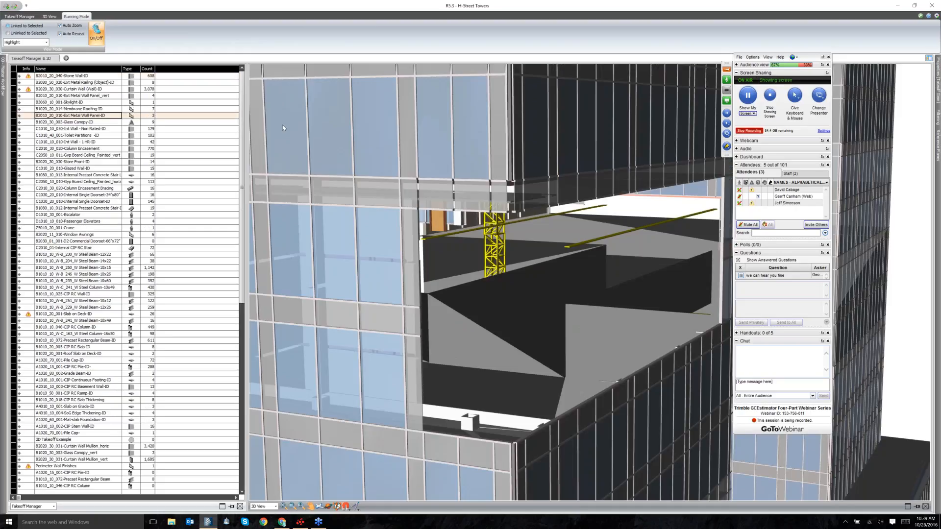
pyautogui.click(76, 78)
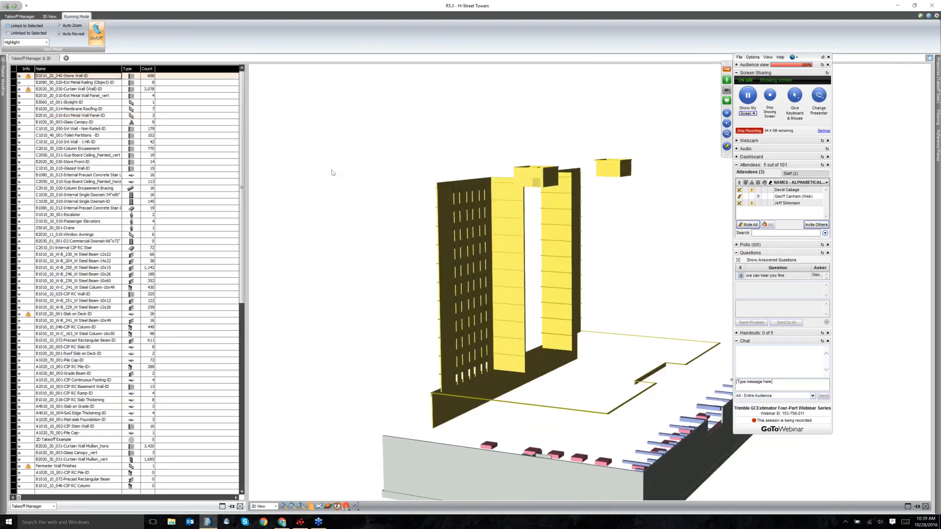
pyautogui.press('Down')
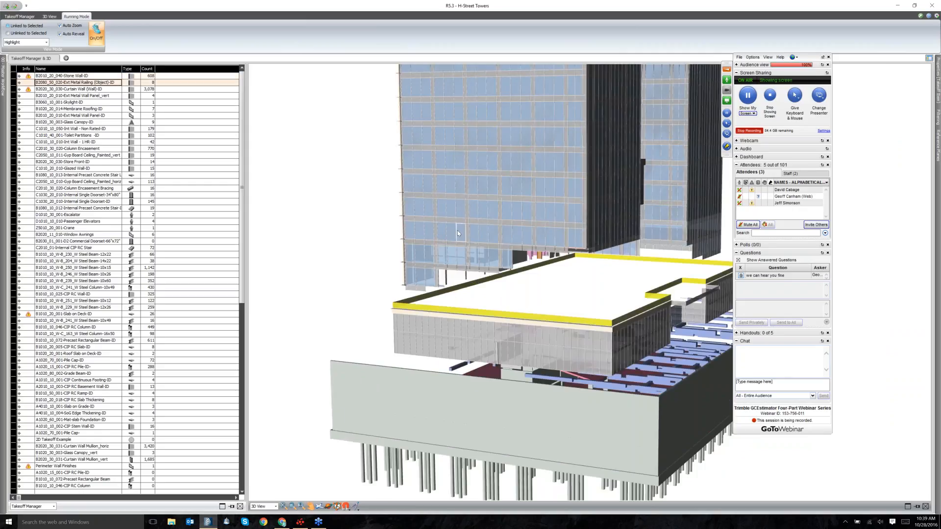
pyautogui.press('Down')
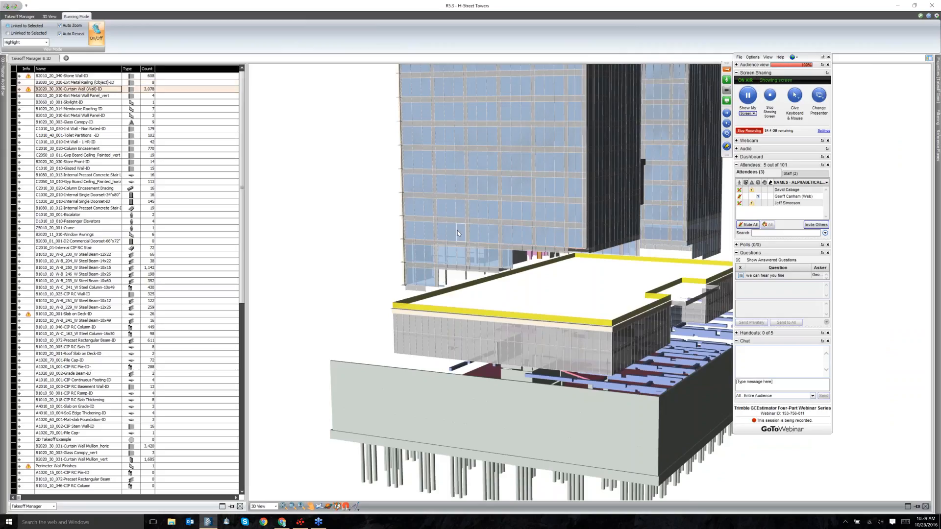
pyautogui.press('Down')
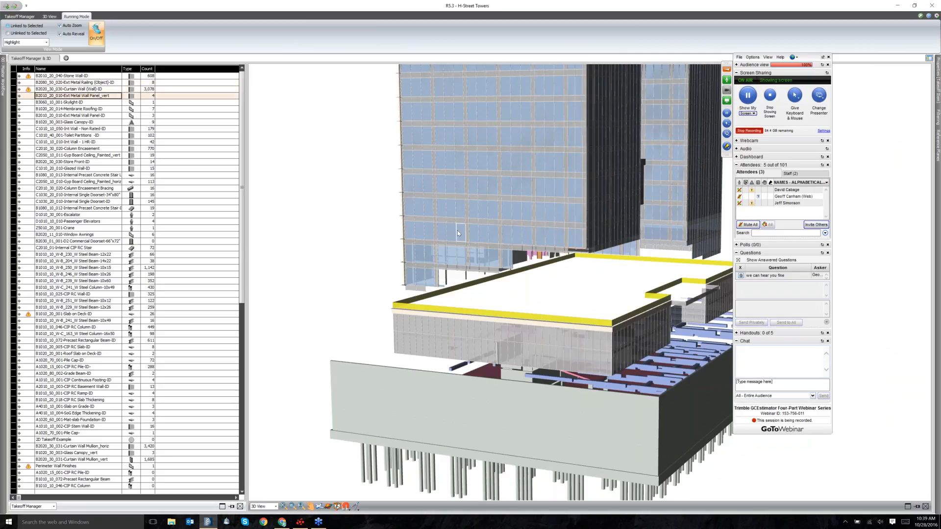
pyautogui.press('Down')
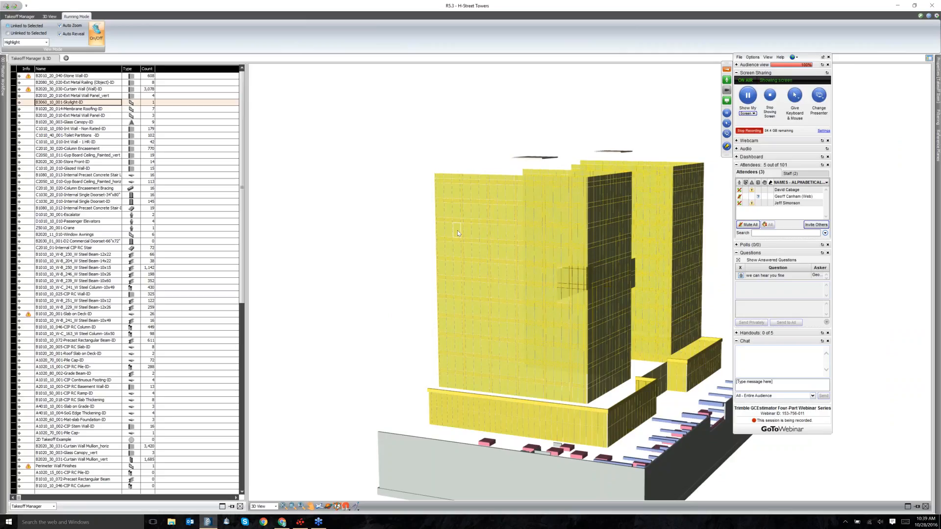
pyautogui.press('Down')
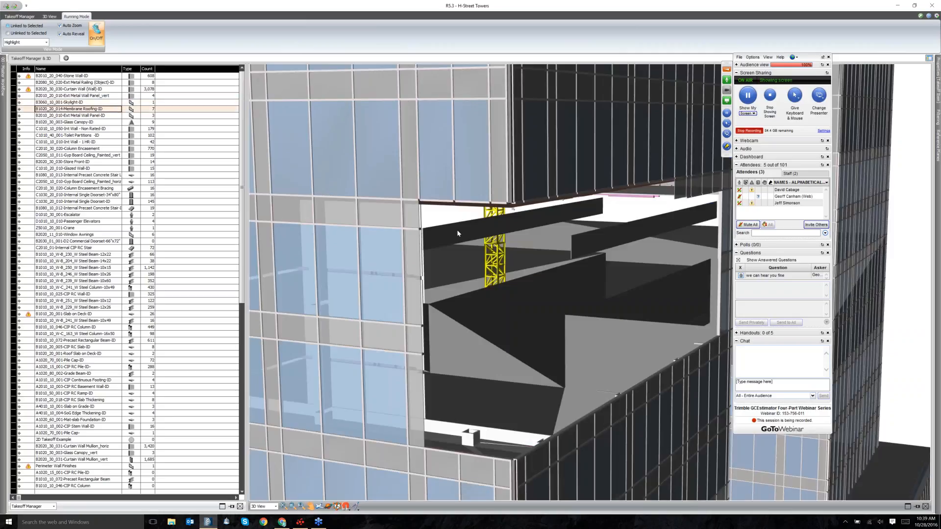
pyautogui.press('Down')
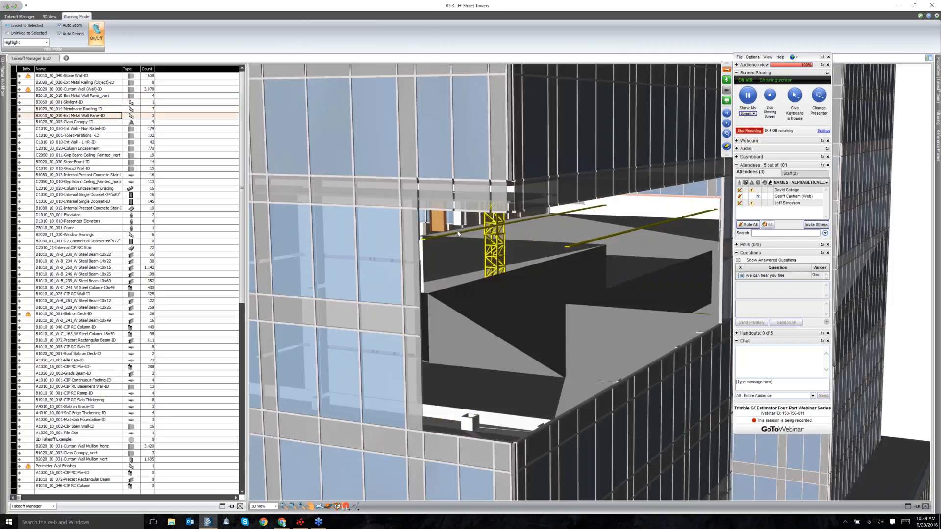
pyautogui.press('Down')
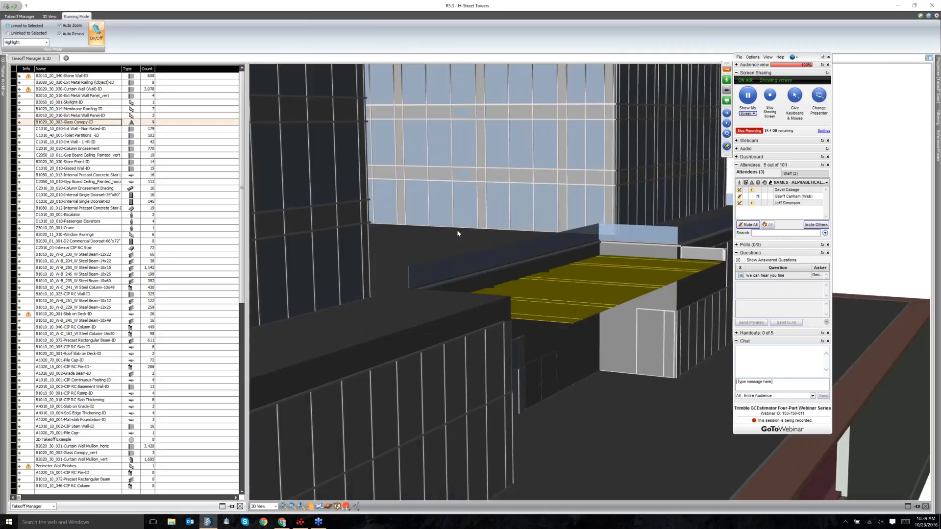
pyautogui.press('Down')
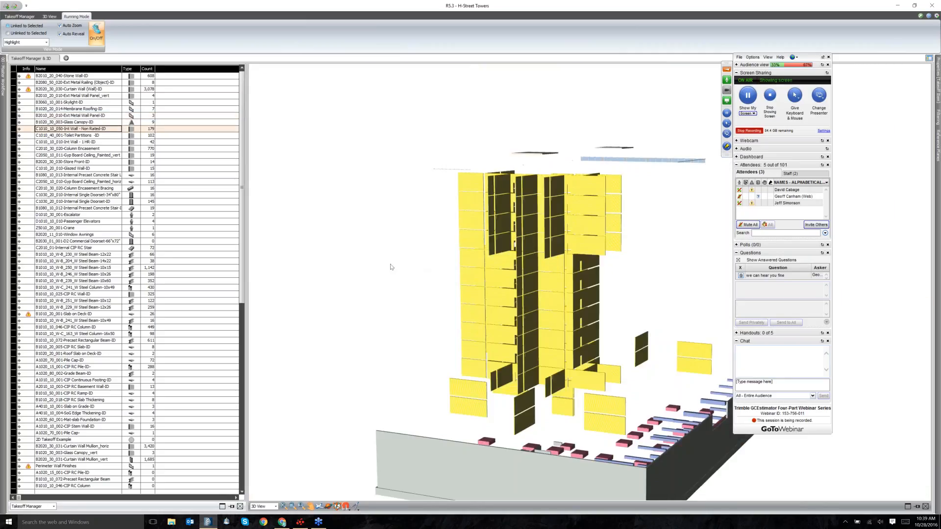
pyautogui.press('Down')
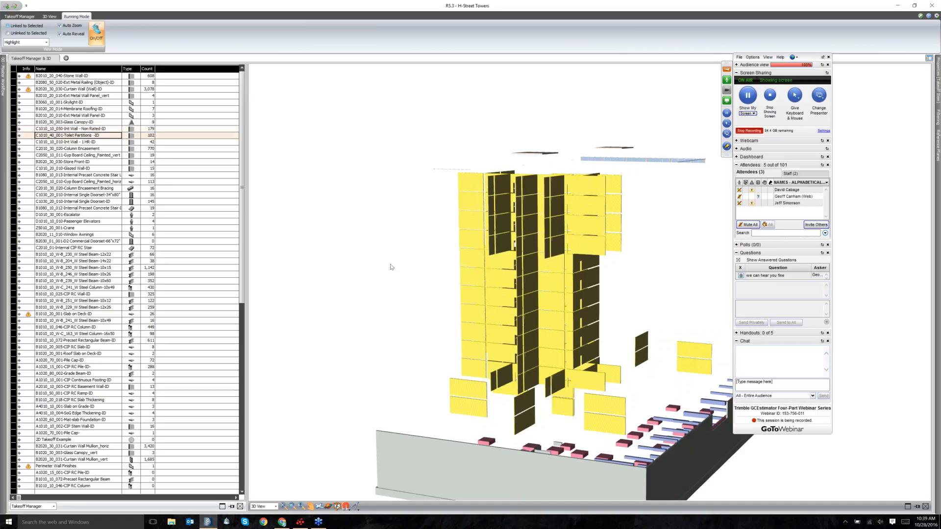
pyautogui.press('Down')
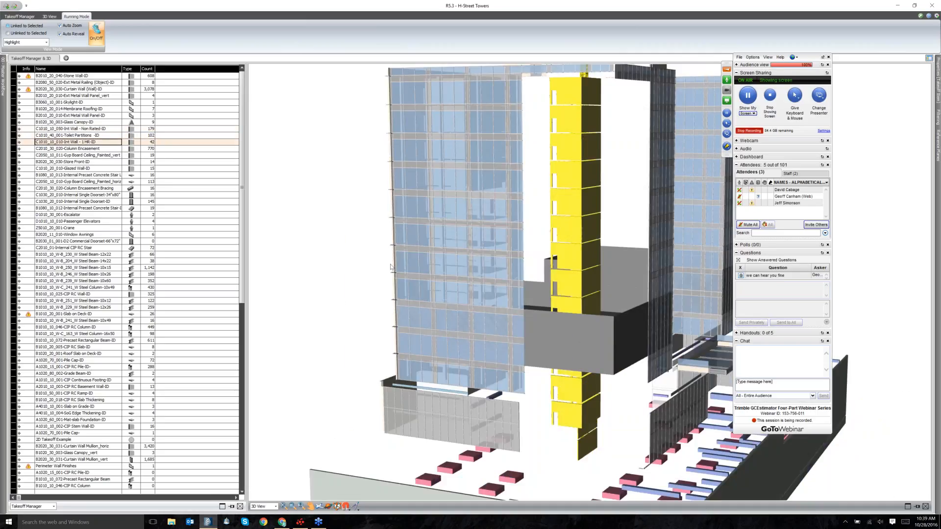
# Continue previewing Column Encasement, Store Front, stairs, elevators and steel beams down to W Steel Column-10x49.
pyautogui.press('Down')
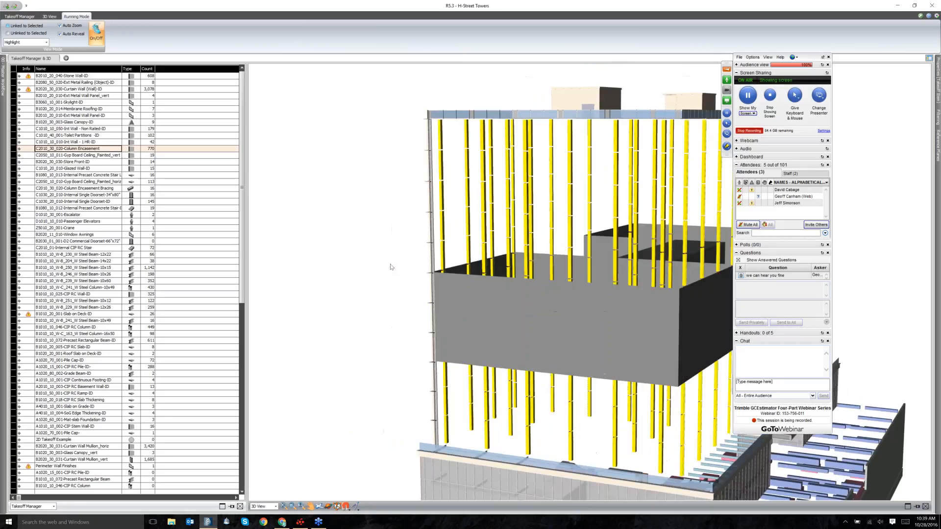
pyautogui.press('Down')
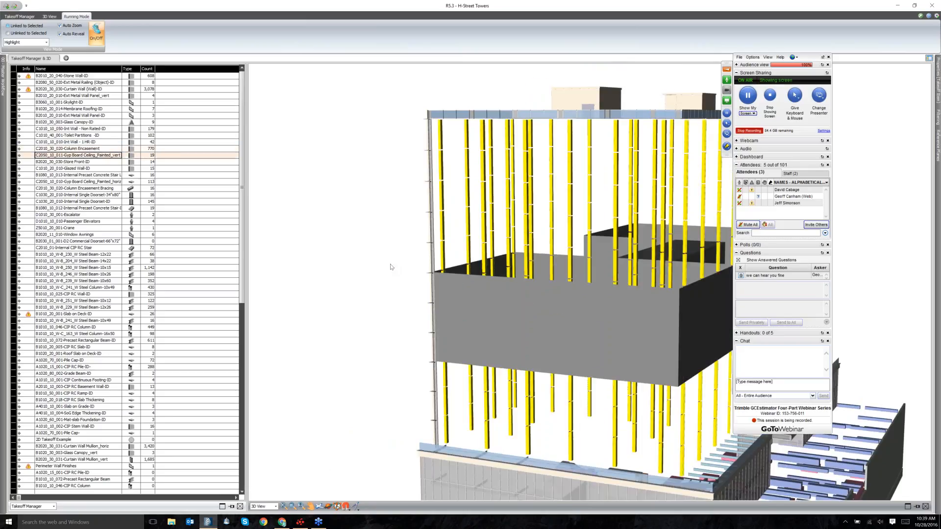
pyautogui.press('Down')
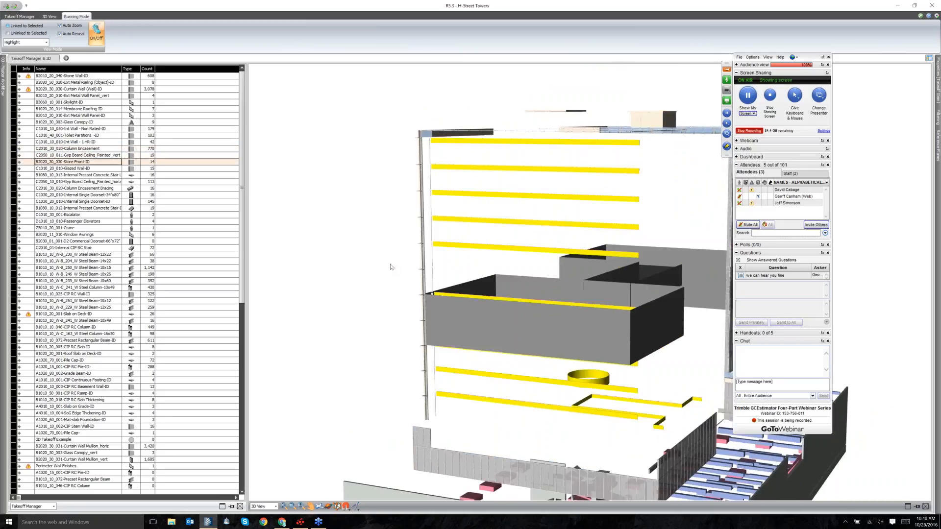
pyautogui.press('Down')
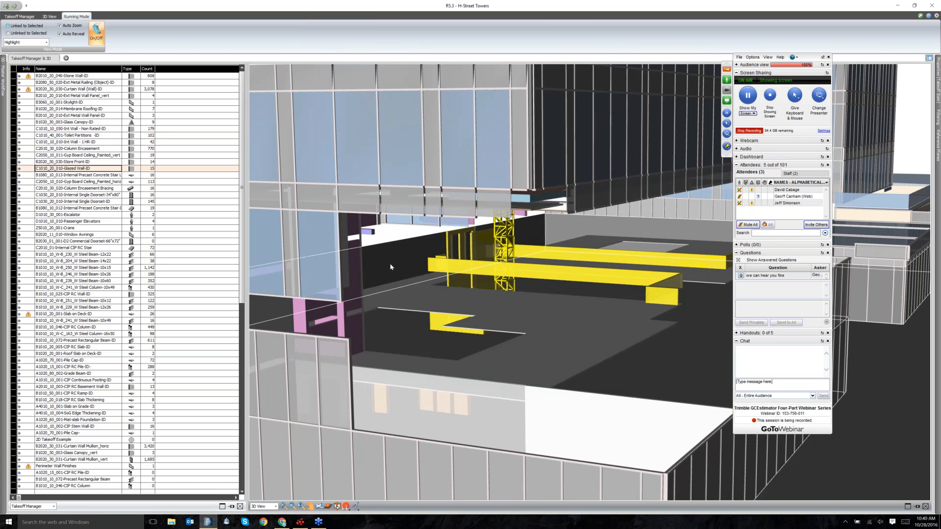
pyautogui.press('Down')
pyautogui.press('Down')
pyautogui.press('Down')
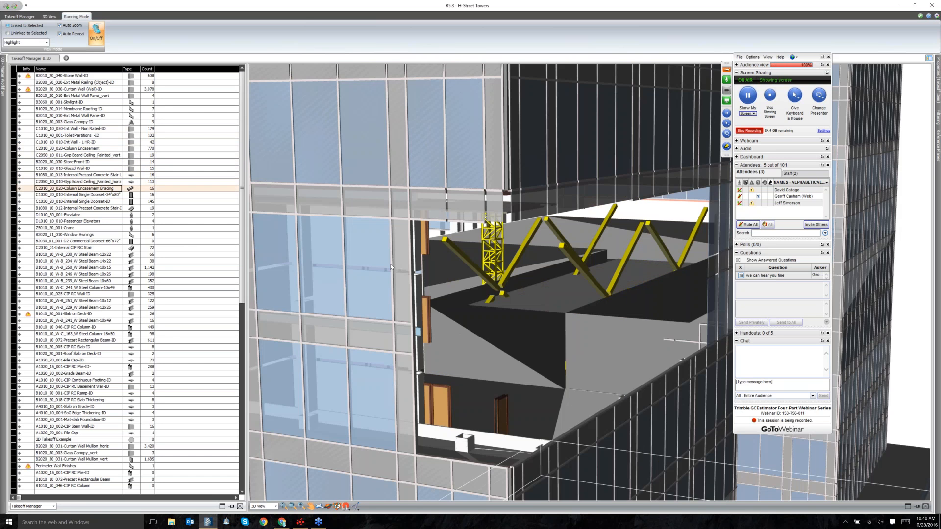
pyautogui.press('Down')
pyautogui.press('Down')
pyautogui.press('Down')
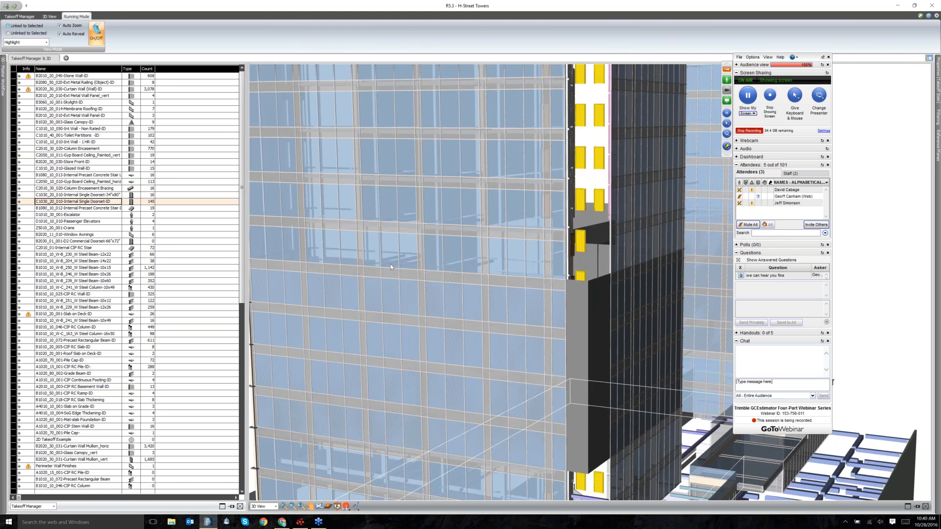
pyautogui.press('Down')
pyautogui.press('Down')
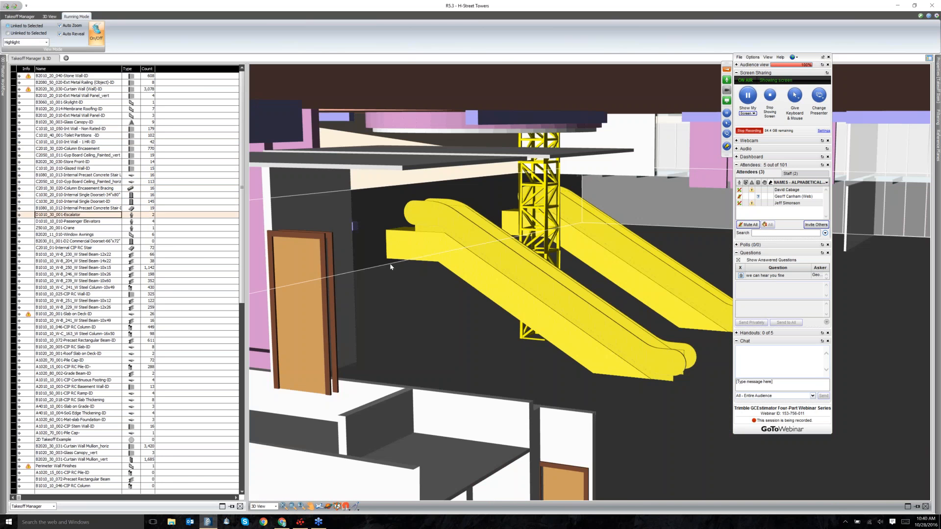
pyautogui.press('Down')
pyautogui.press('Down')
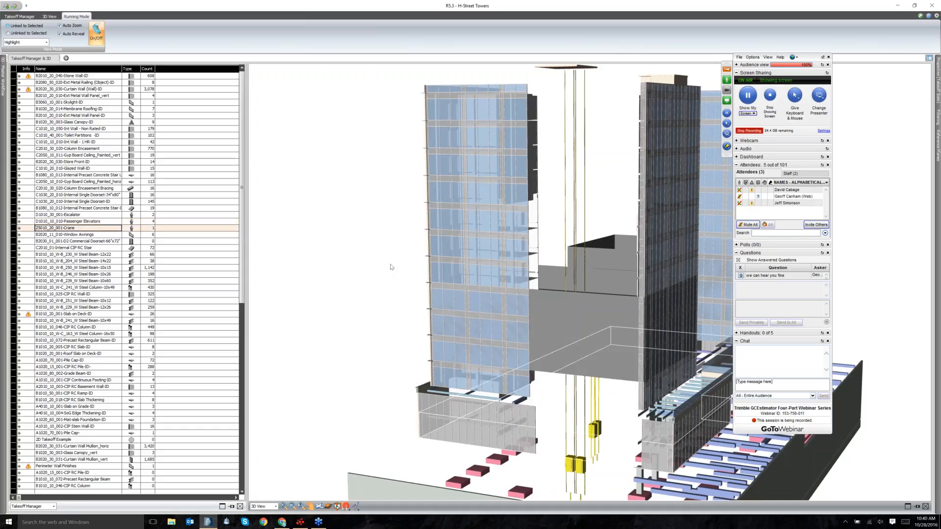
pyautogui.press('Down')
pyautogui.press('Down')
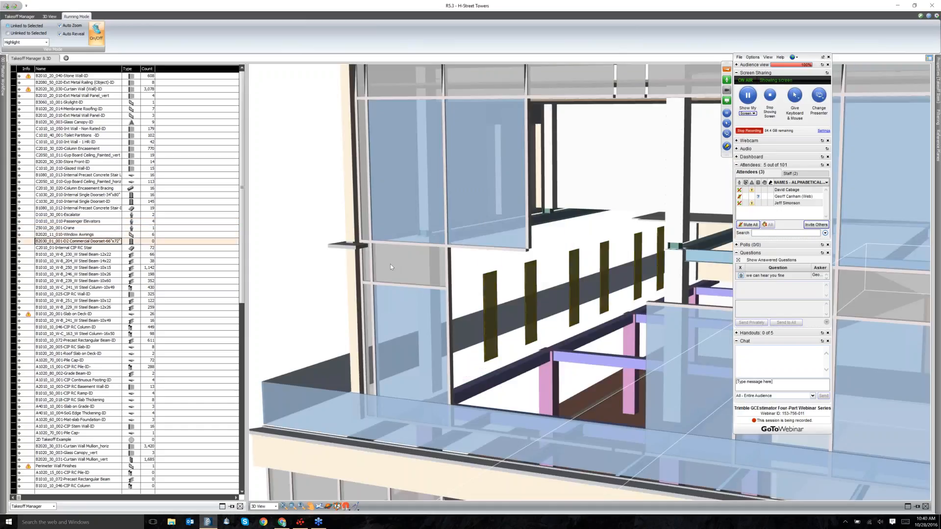
pyautogui.press('Down')
pyautogui.press('Down')
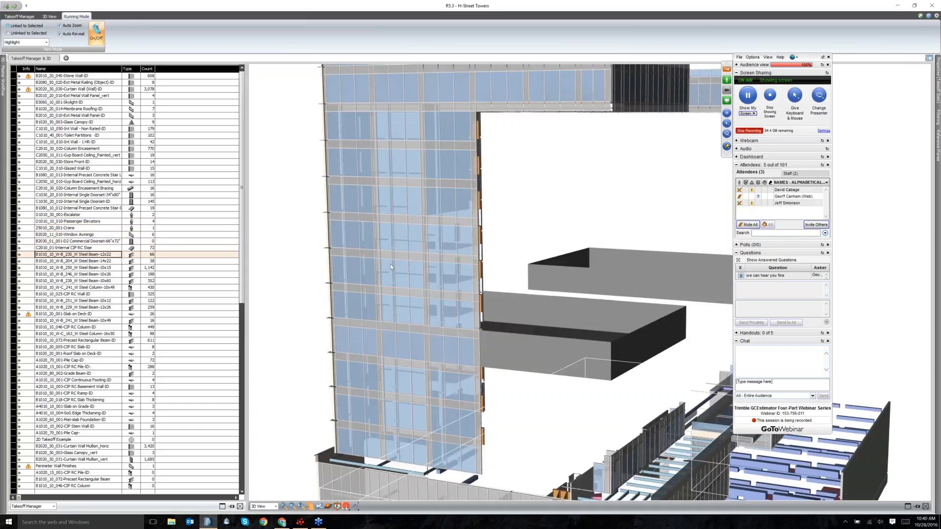
pyautogui.press('Down')
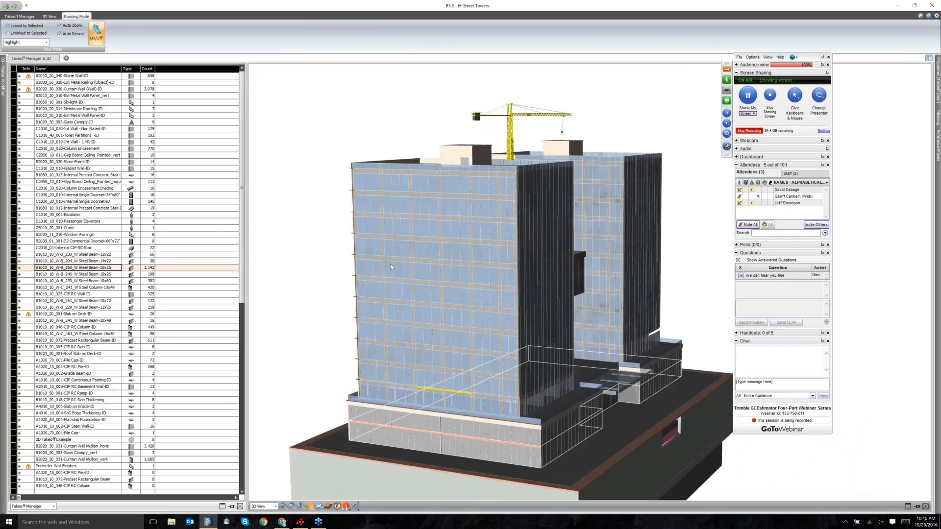
pyautogui.press('Down')
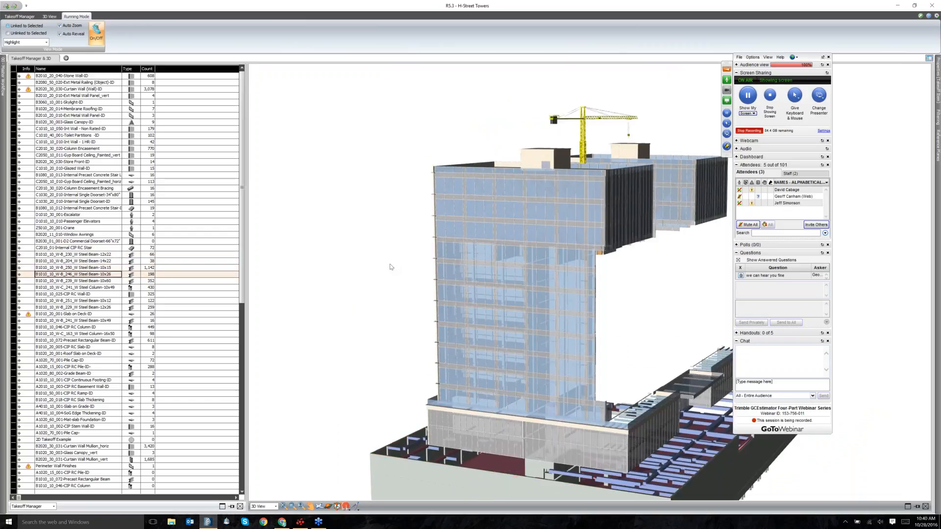
pyautogui.press('Down')
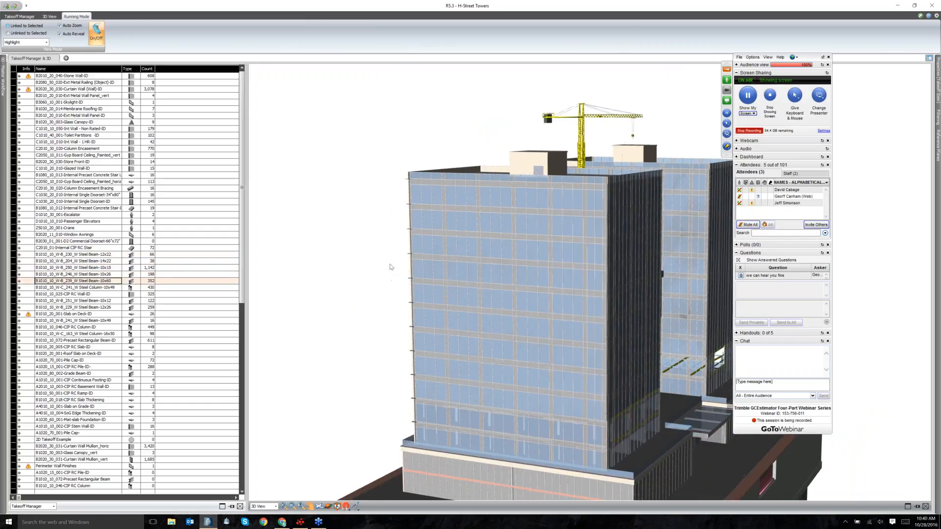
pyautogui.press('Down')
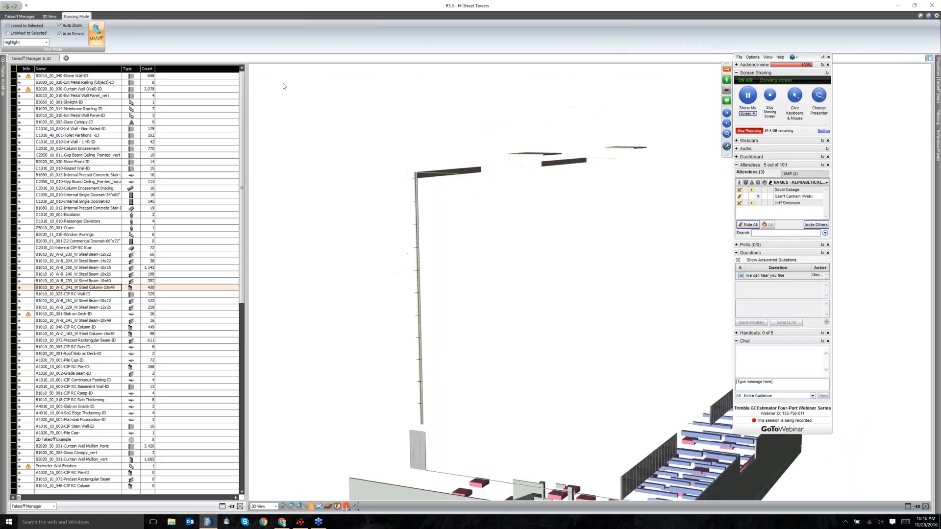
# Return to the Takeoff Manager tools and slide out the 00 - Master Workflow panel.
pyautogui.click(48, 16)
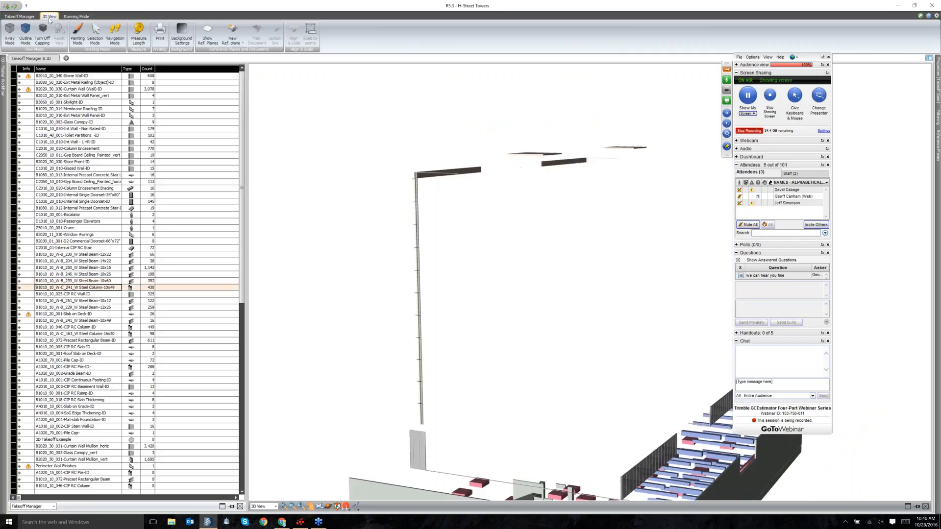
pyautogui.click(12, 16)
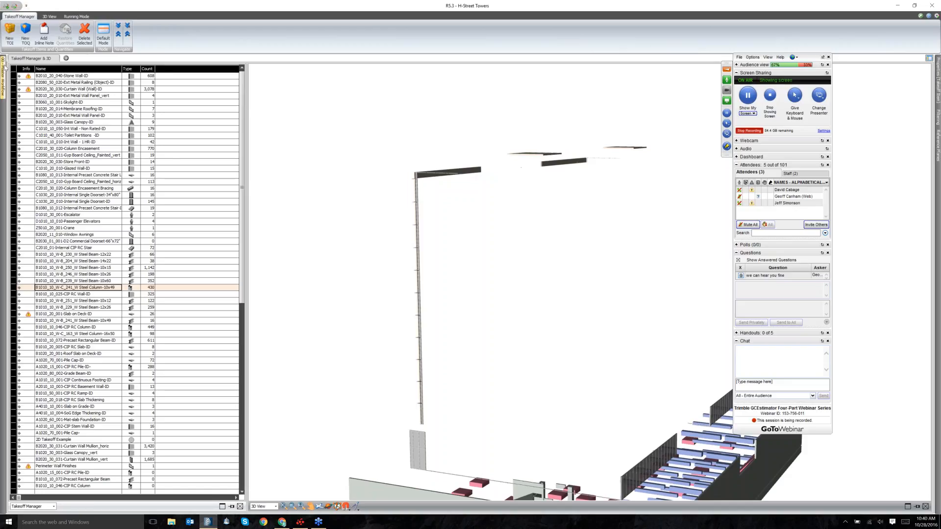
pyautogui.moveTo(2, 76)
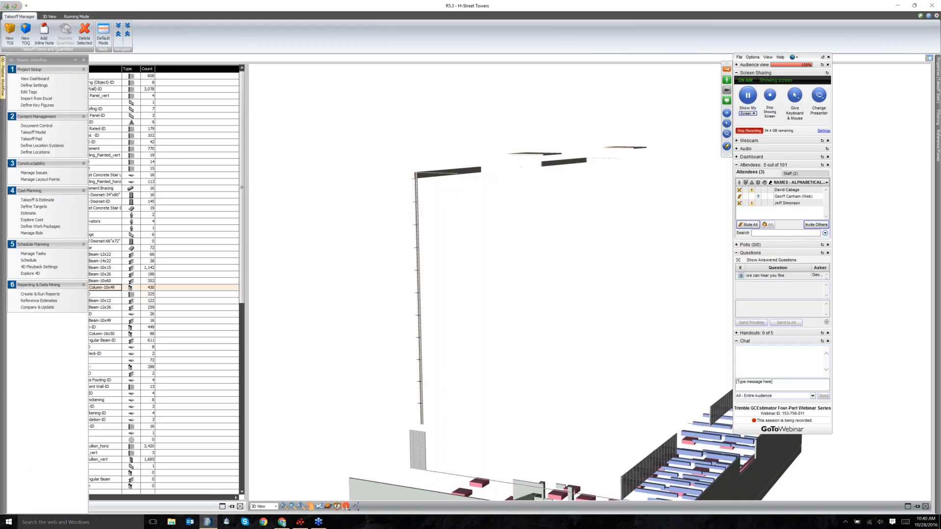
# Switch to the Document Control workspace and bring the Master Workflow panel back over it.
pyautogui.click(35, 126)
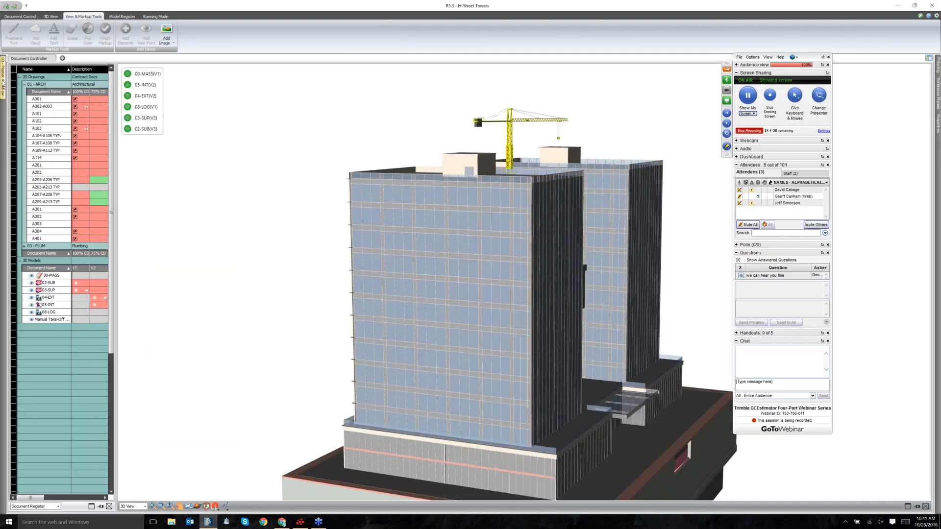
pyautogui.moveTo(2, 83)
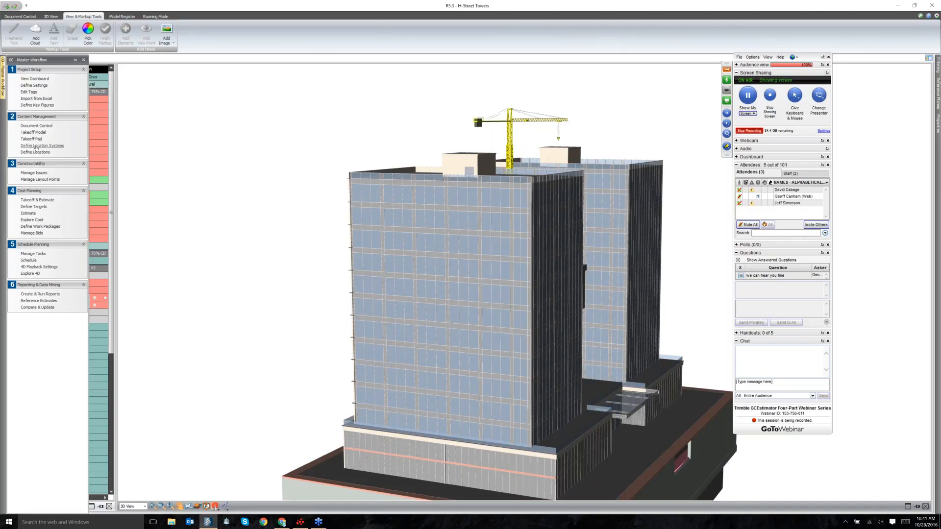
# Open Manage Issues, skip the analysis, and show issue CI-000001 in the single-issue form view.
pyautogui.click(37, 173)
pyautogui.click(33, 173)
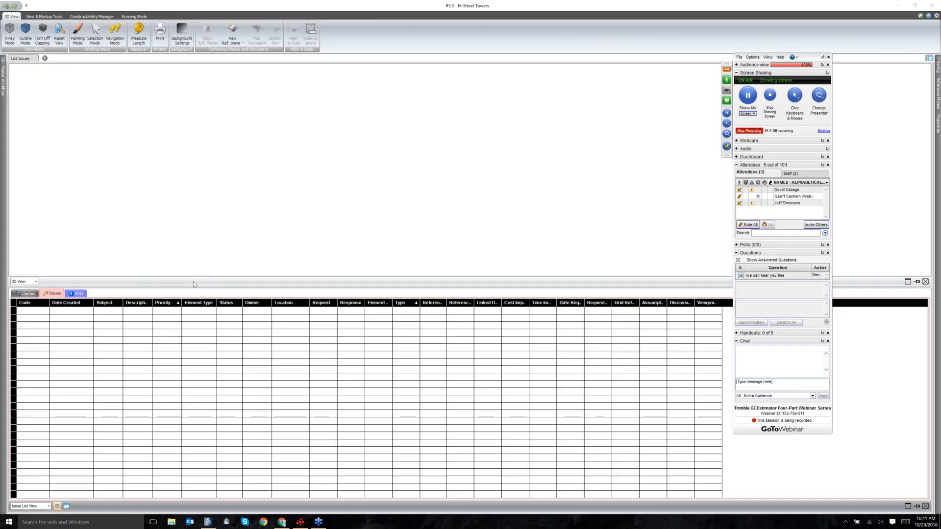
pyautogui.click(510, 277)
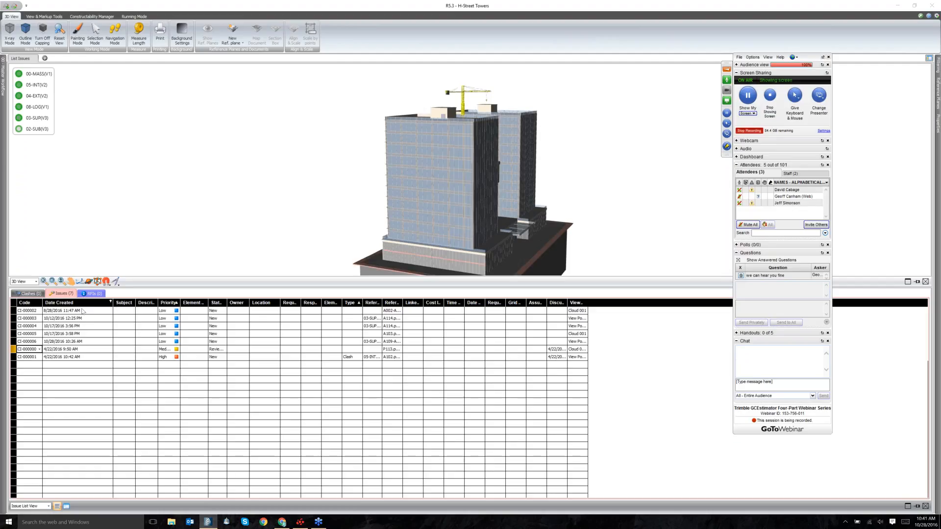
pyautogui.click(85, 358)
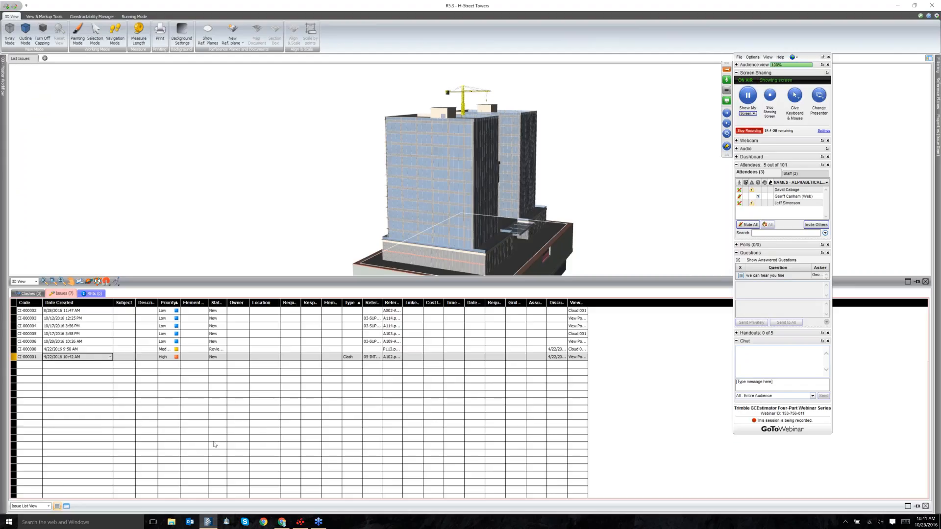
pyautogui.click(67, 506)
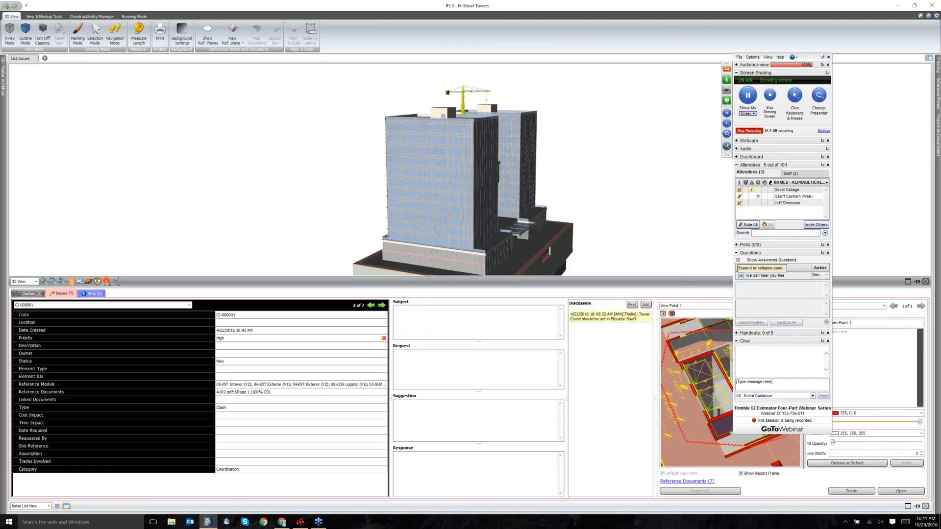
# Collapse the webinar Questions and Chat sections and return to the first issue, CI-000000.
pyautogui.click(736, 253)
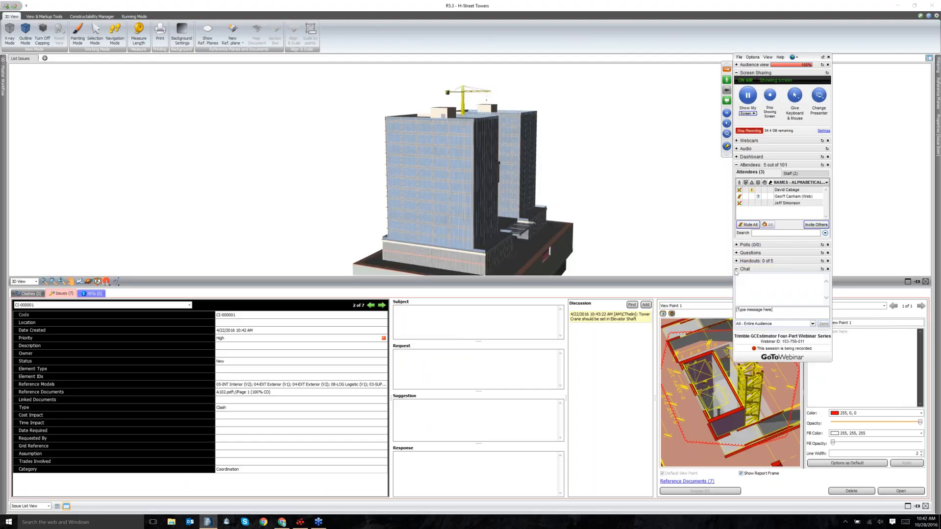
pyautogui.click(737, 269)
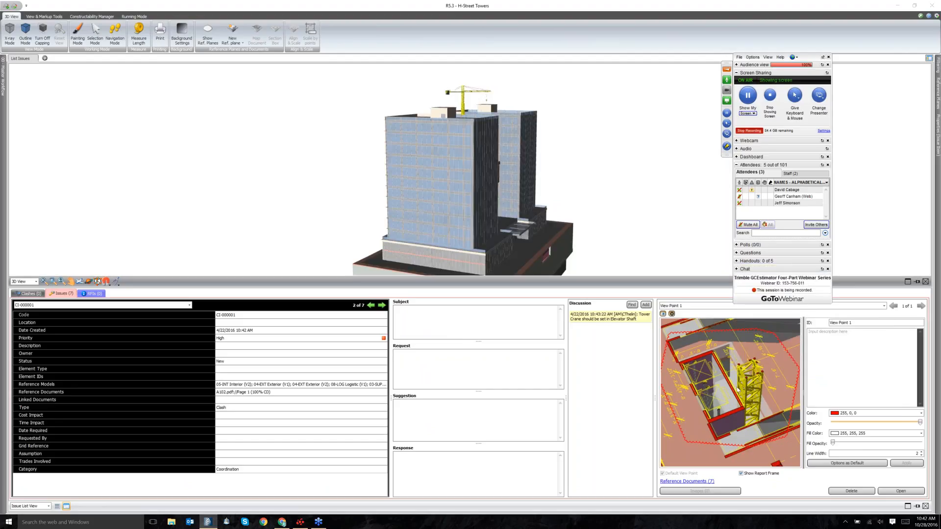
pyautogui.click(371, 305)
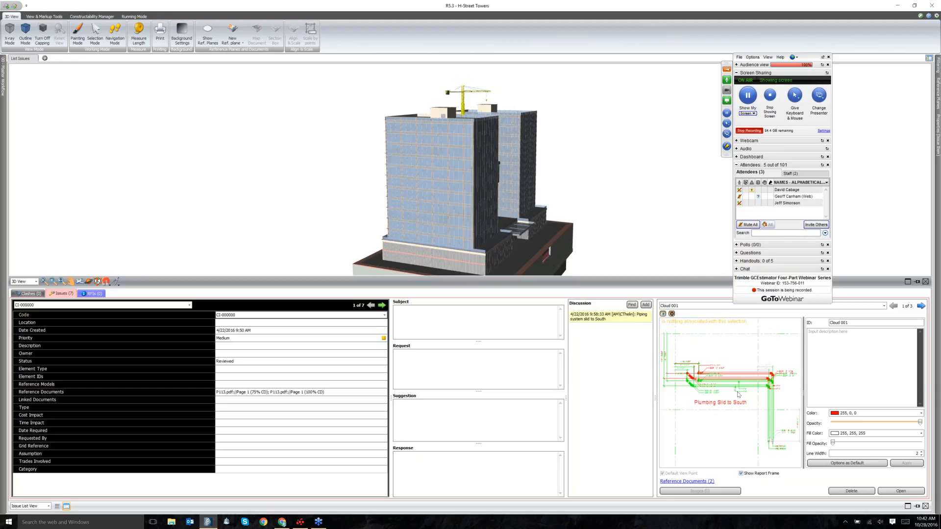
# Step forward through the issues from CI-000001 to the last, CI-000006 (7 of 7).
pyautogui.click(382, 305)
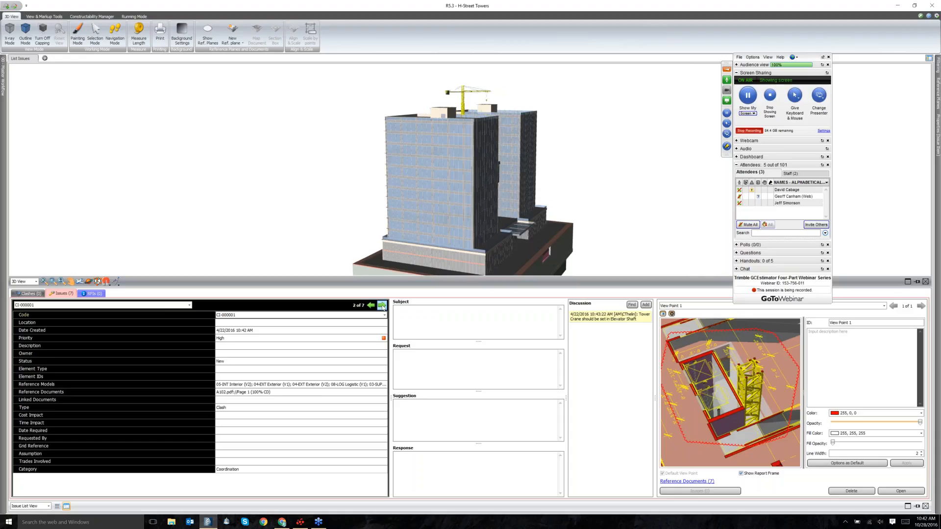
pyautogui.click(382, 306)
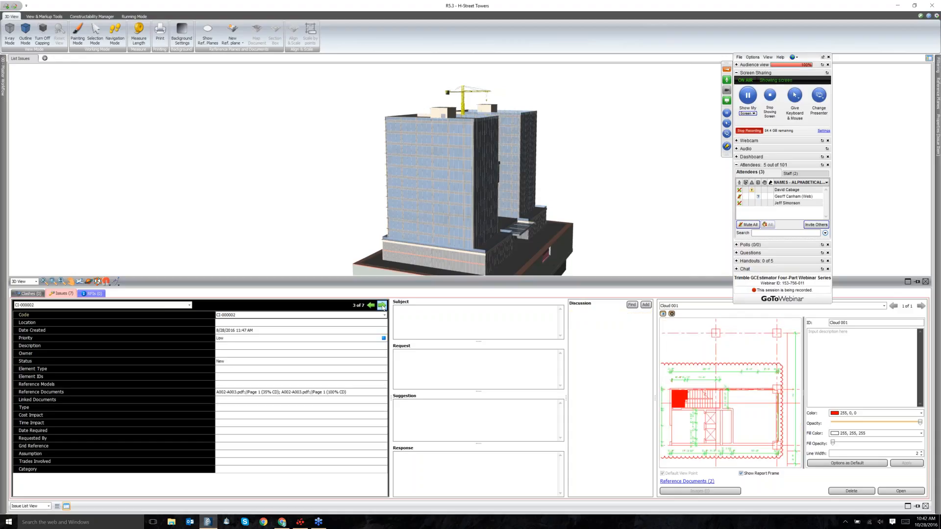
pyautogui.click(382, 306)
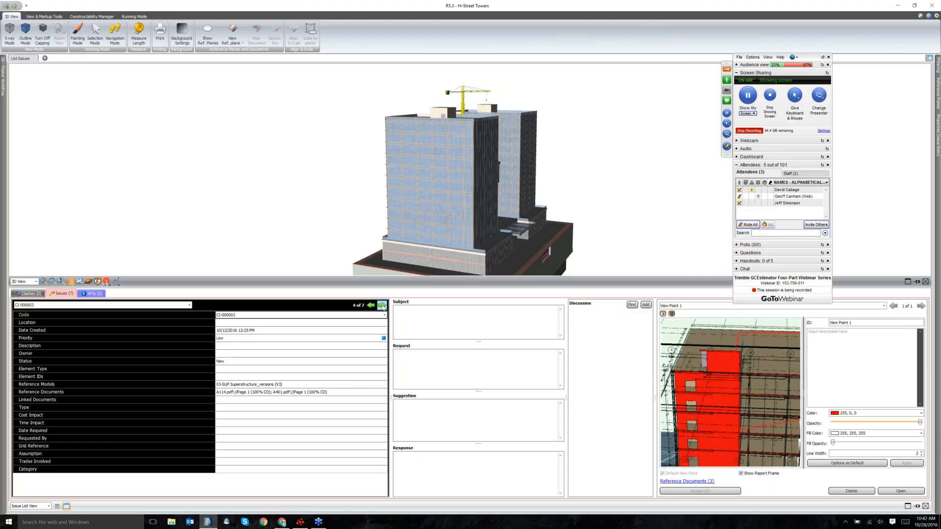
pyautogui.click(382, 305)
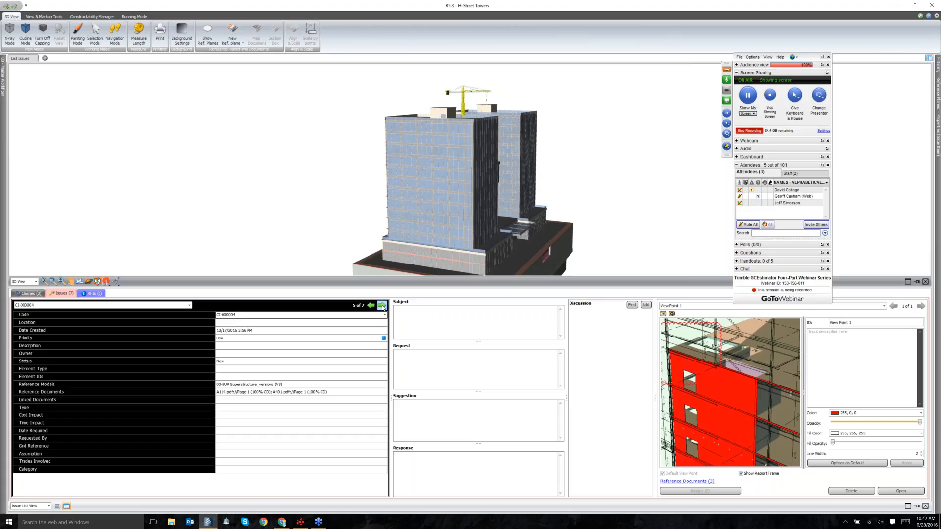
pyautogui.click(382, 305)
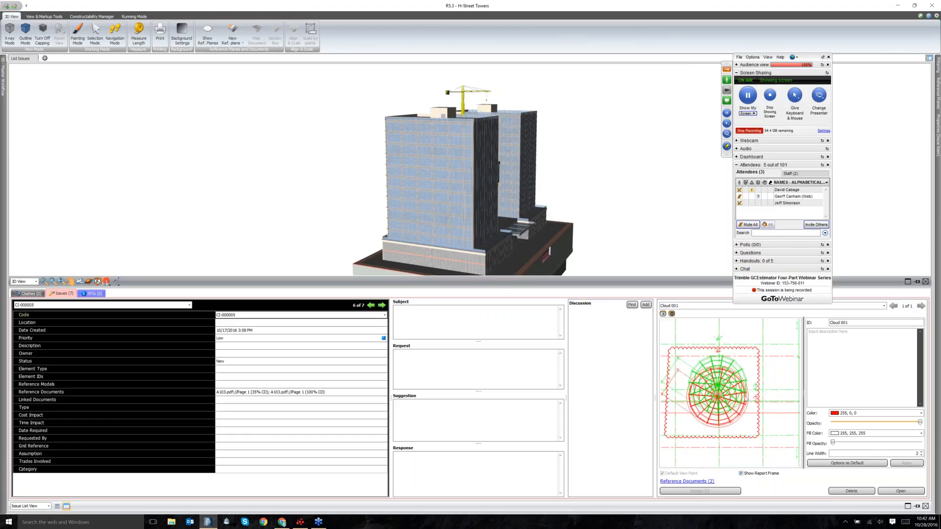
pyautogui.click(382, 305)
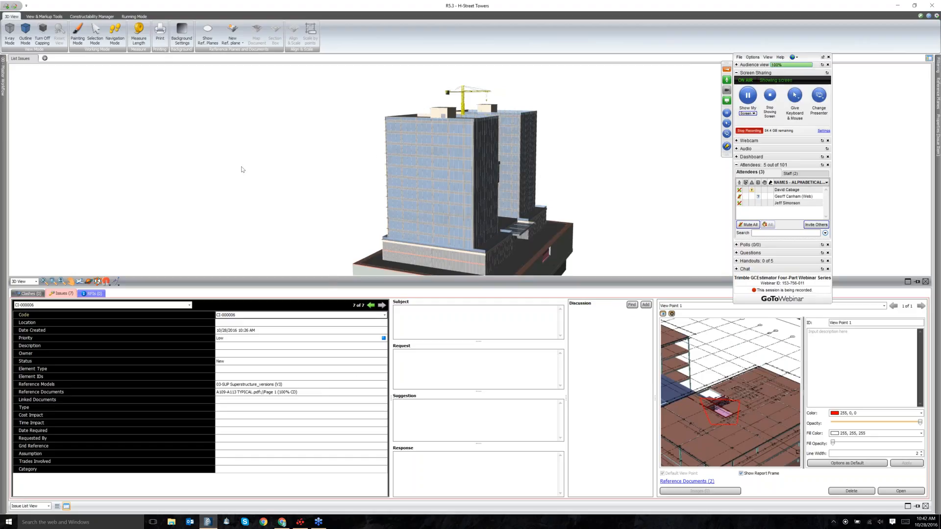
pyautogui.moveTo(4, 81)
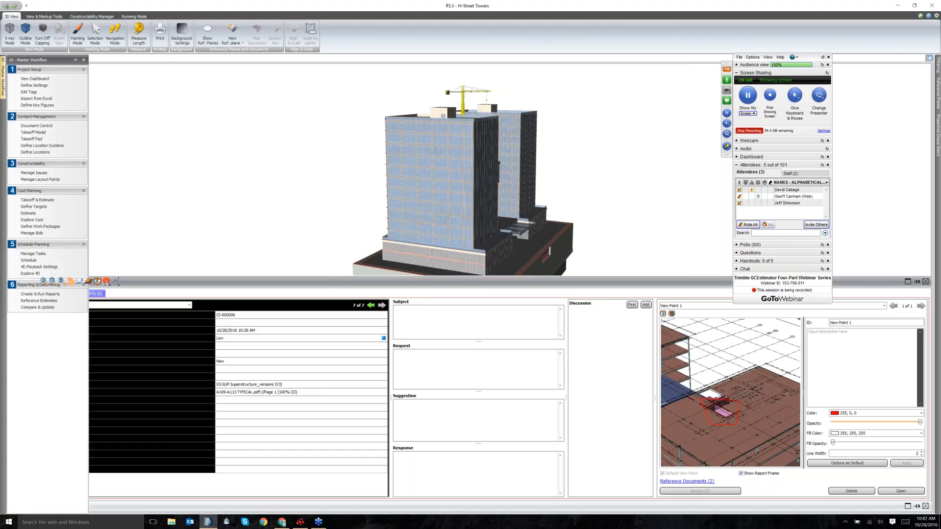
# Generate a report from the DC - Issues - Traditional (P) template in Create & Run Reports.
pyautogui.click(31, 295)
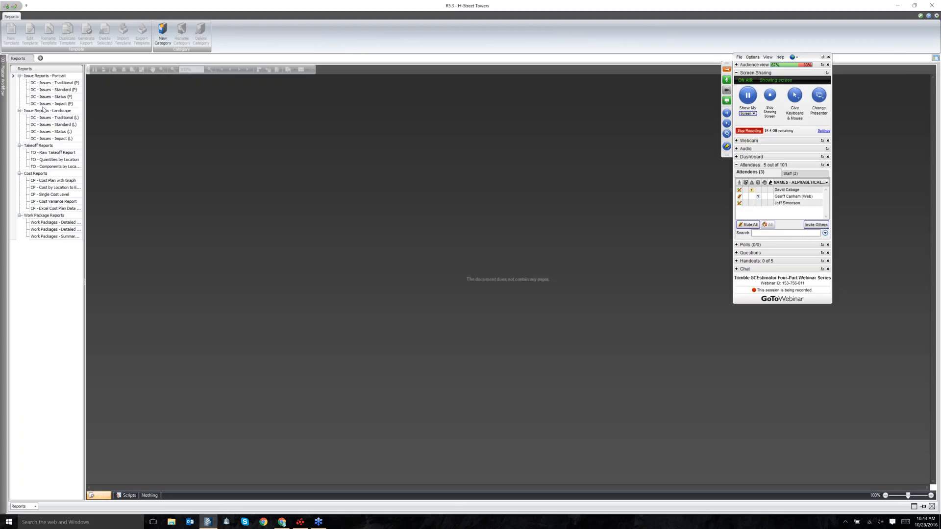
pyautogui.click(47, 152)
pyautogui.click(42, 118)
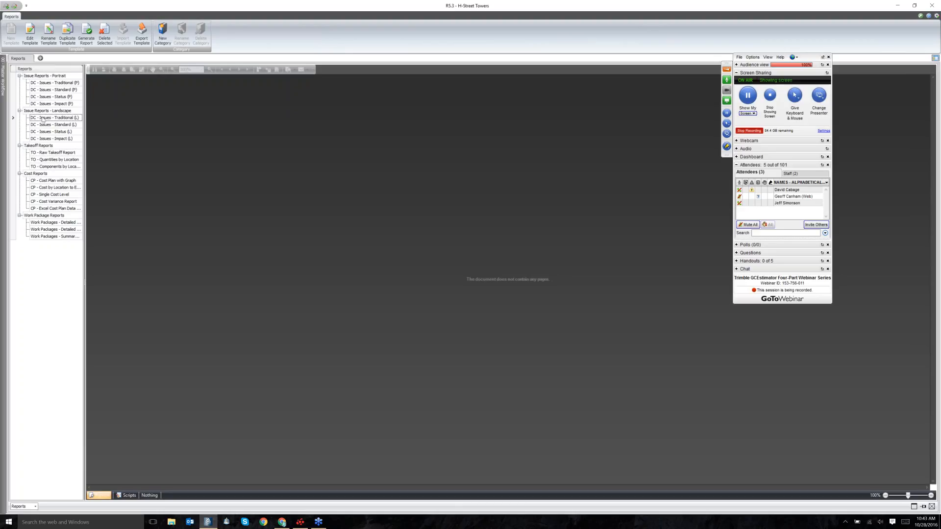
pyautogui.click(46, 181)
pyautogui.click(45, 84)
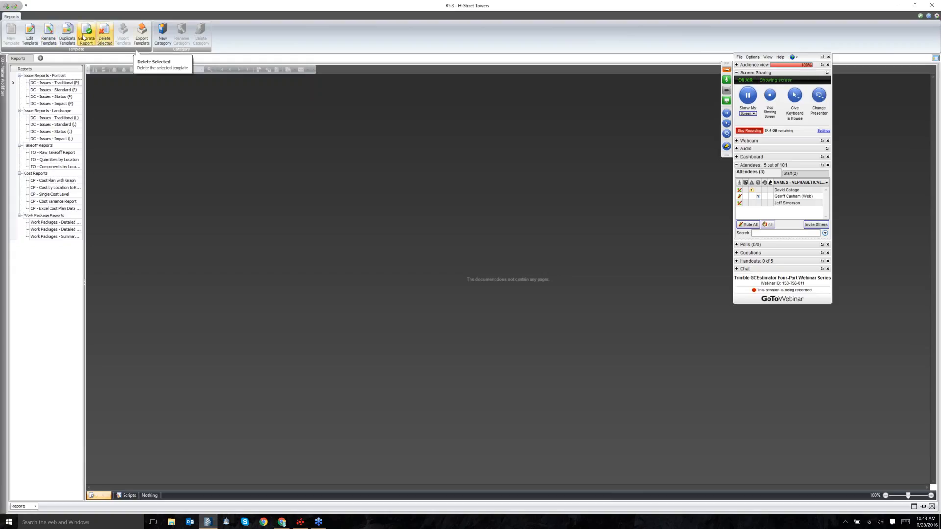
pyautogui.click(84, 37)
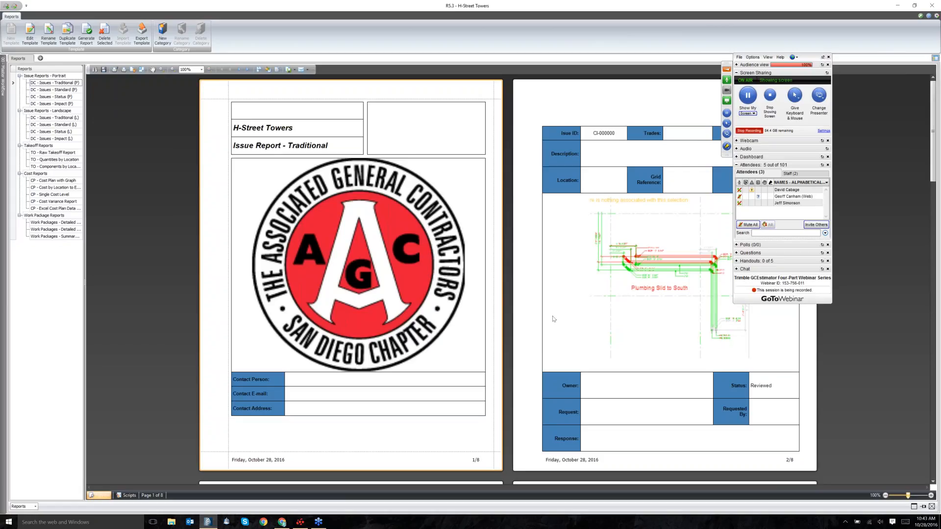
# Scroll through the report preview to pages 7 and 8 showing issues CI-000005 and CI-000006.
pyautogui.scroll(-1, 566, 337)
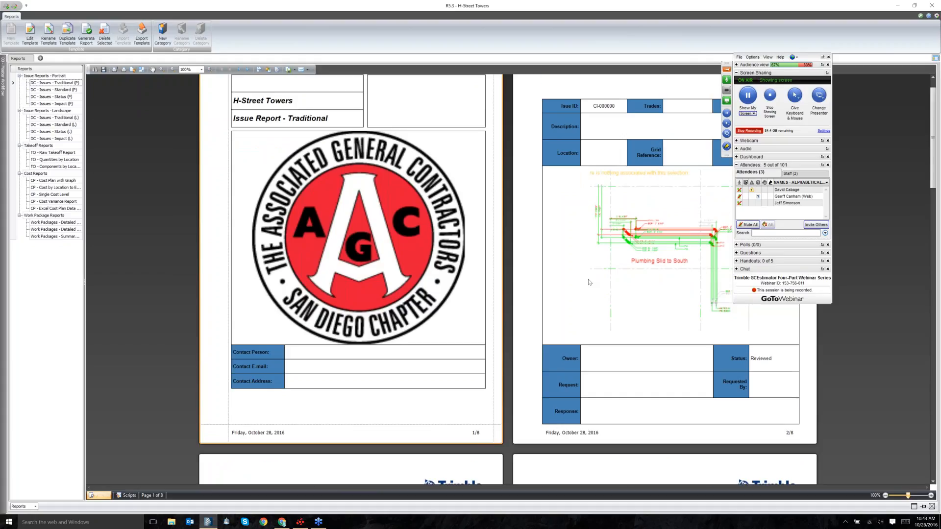
pyautogui.scroll(-3, 589, 282)
pyautogui.scroll(-1, 392, 376)
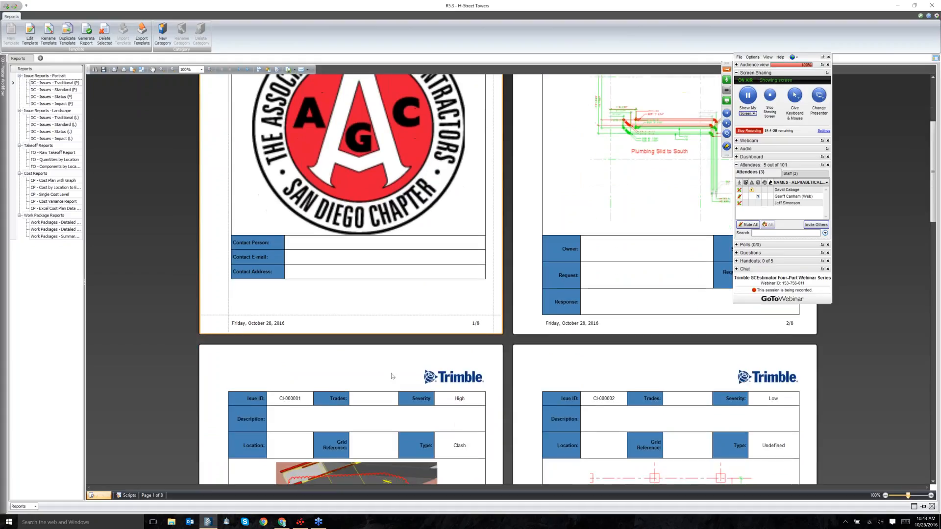
pyautogui.scroll(-1, 401, 232)
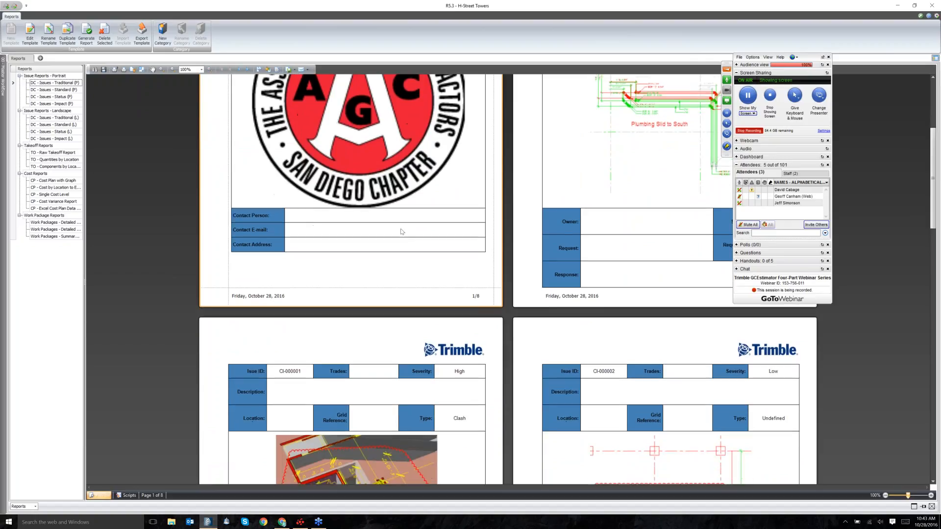
pyautogui.scroll(-8, 401, 231)
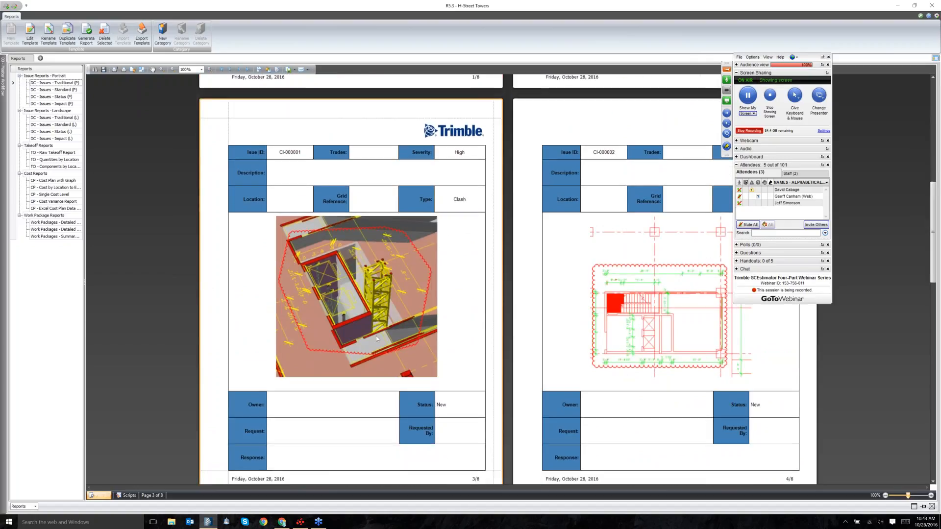
pyautogui.scroll(-2, 375, 336)
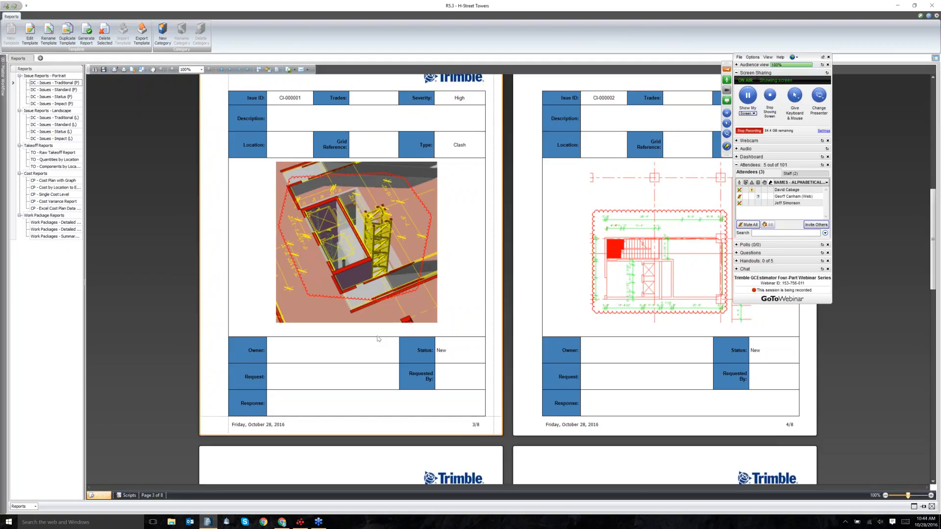
pyautogui.scroll(-2, 378, 338)
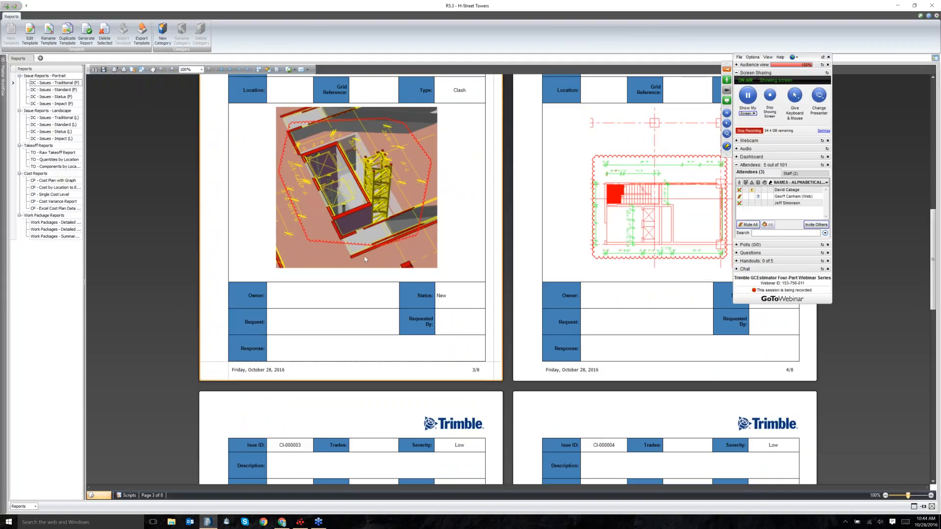
pyautogui.scroll(-1, 388, 193)
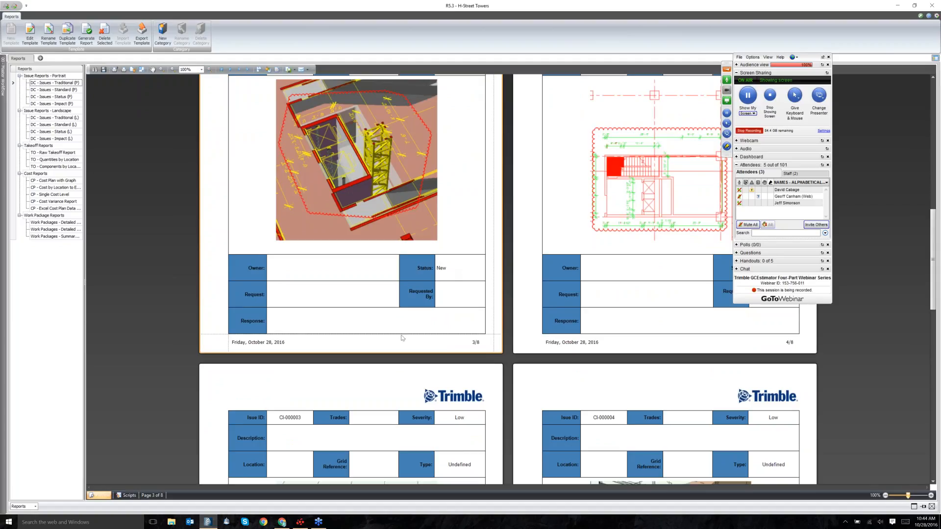
pyautogui.scroll(-1, 362, 380)
pyautogui.scroll(-3, 363, 379)
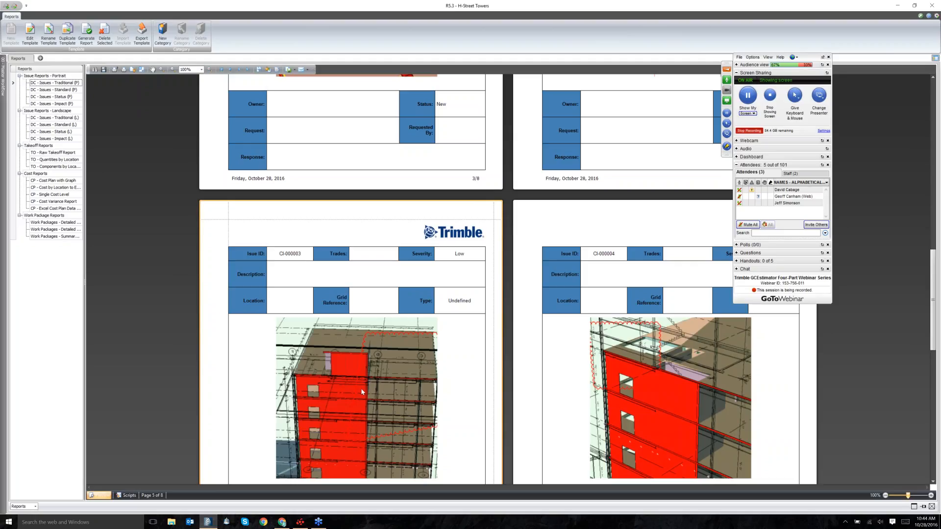
pyautogui.scroll(-1, 345, 351)
pyautogui.scroll(-2, 344, 351)
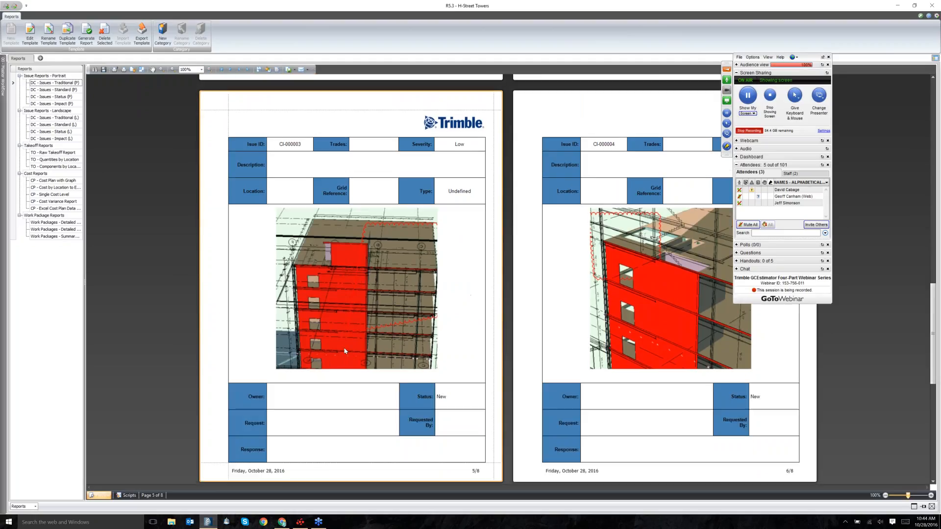
pyautogui.scroll(-3, 345, 351)
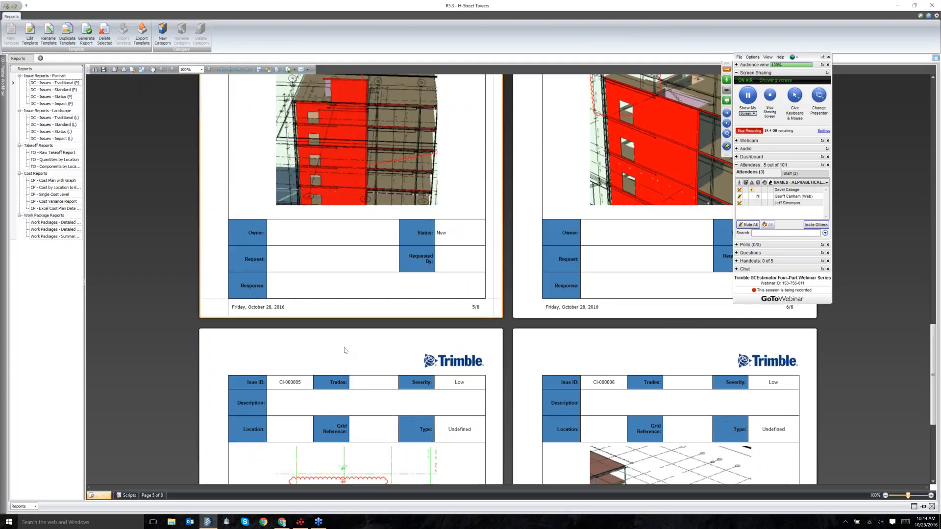
pyautogui.scroll(-3, 345, 351)
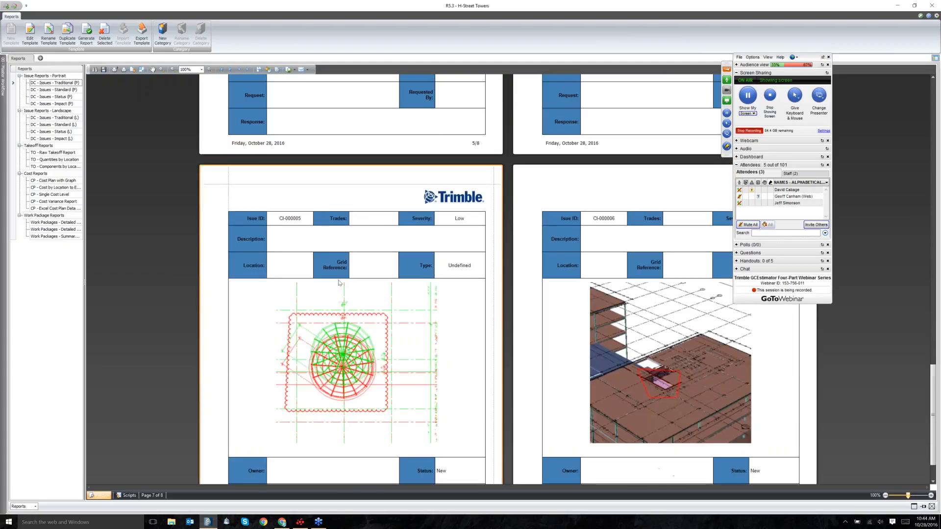
pyautogui.scroll(-2, 345, 351)
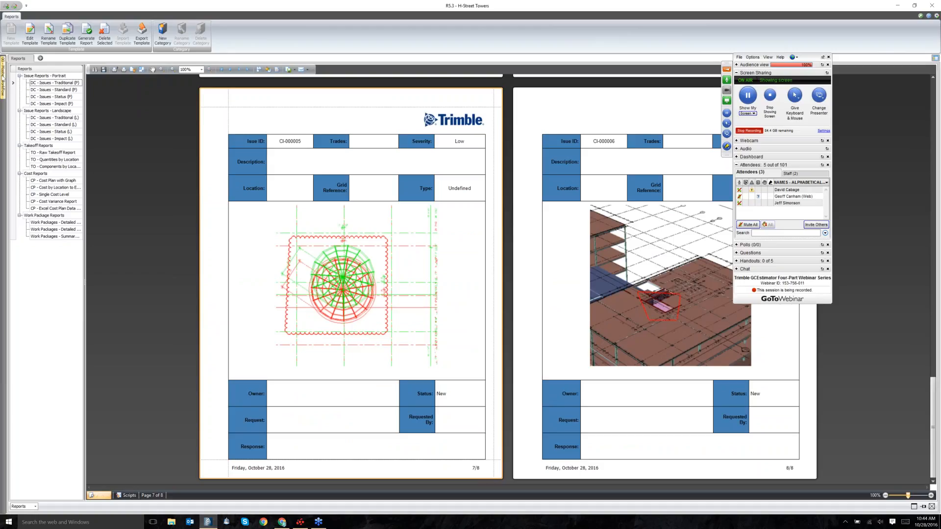
pyautogui.moveTo(2, 77)
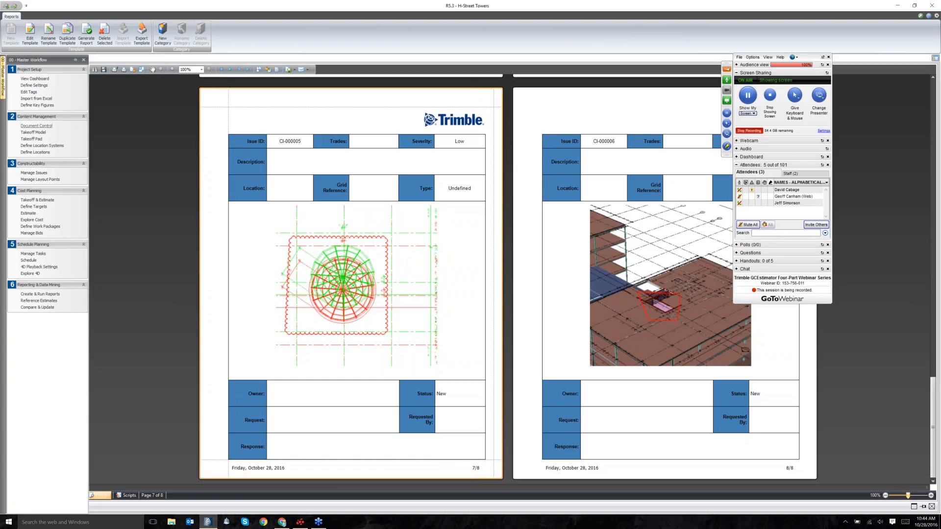
# Open the Document Controller from Content Management in the Master Workflow panel.
pyautogui.click(36, 126)
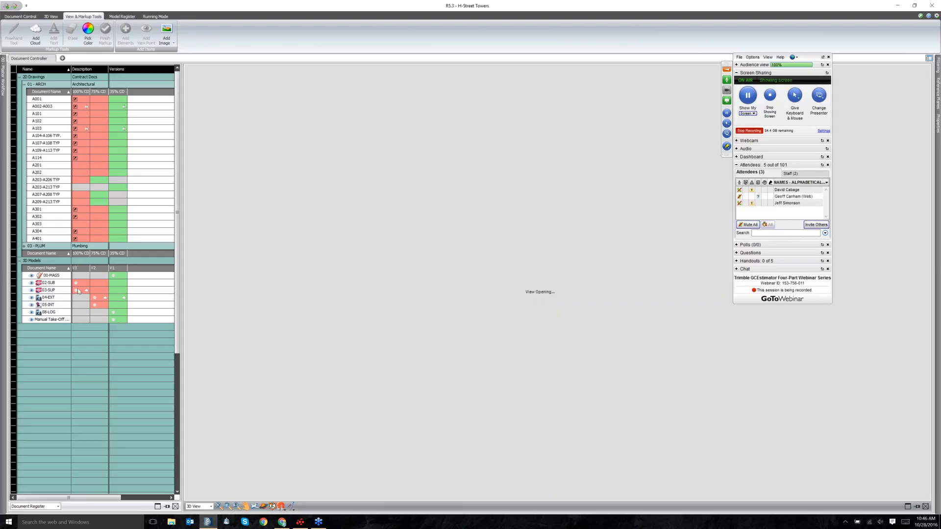
# Make the organizer presenter in GoToWebinar and present the BuildingPoint contact slide full screen.
pyautogui.moveTo(78, 291)
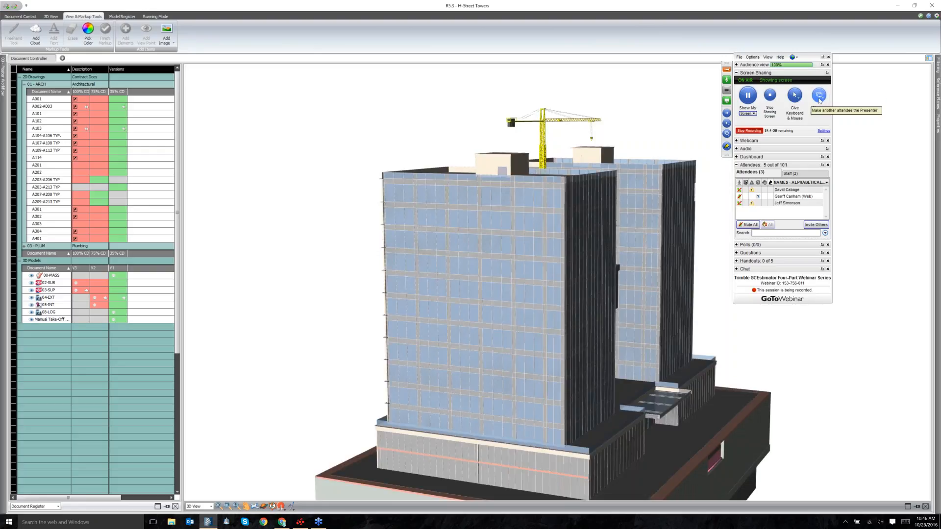
pyautogui.click(822, 99)
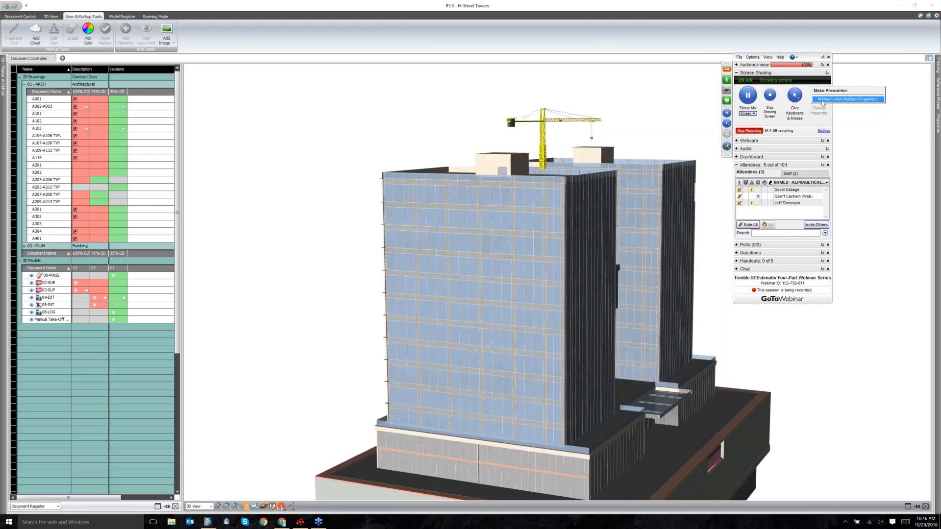
pyautogui.click(823, 100)
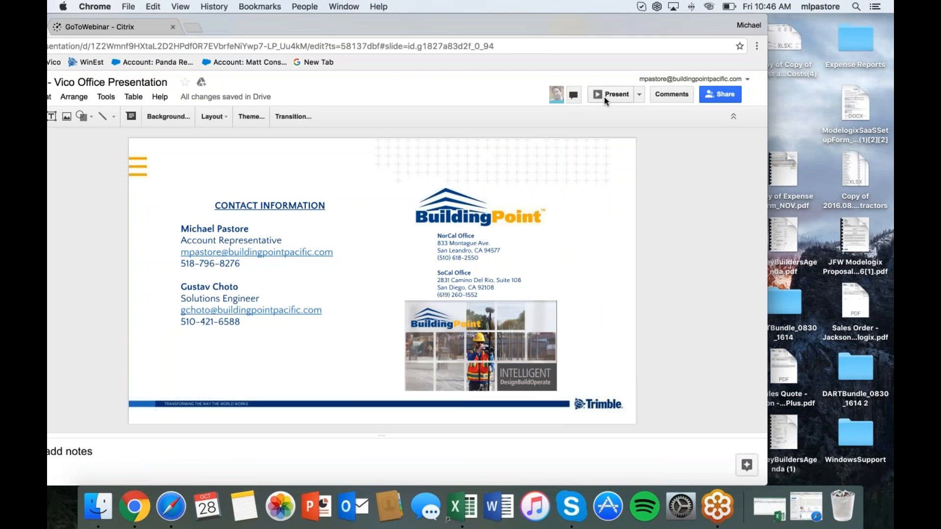
pyautogui.click(598, 97)
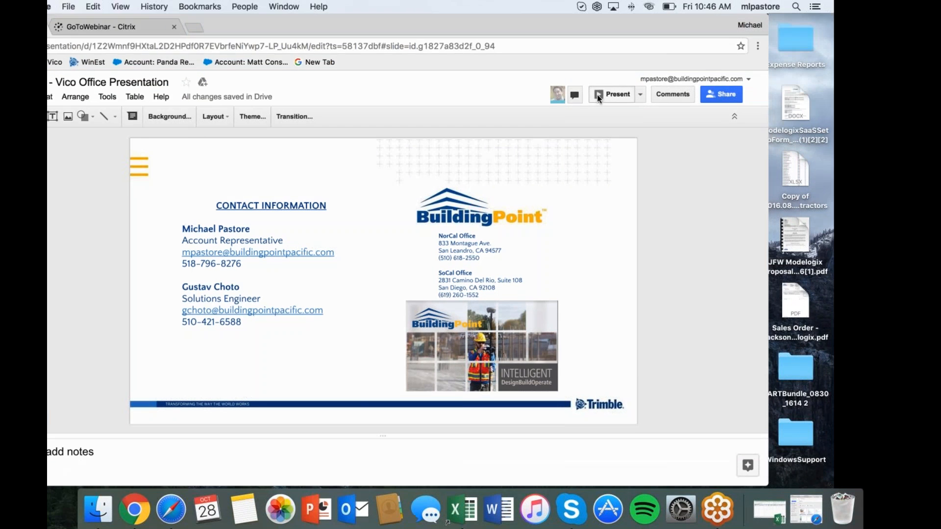